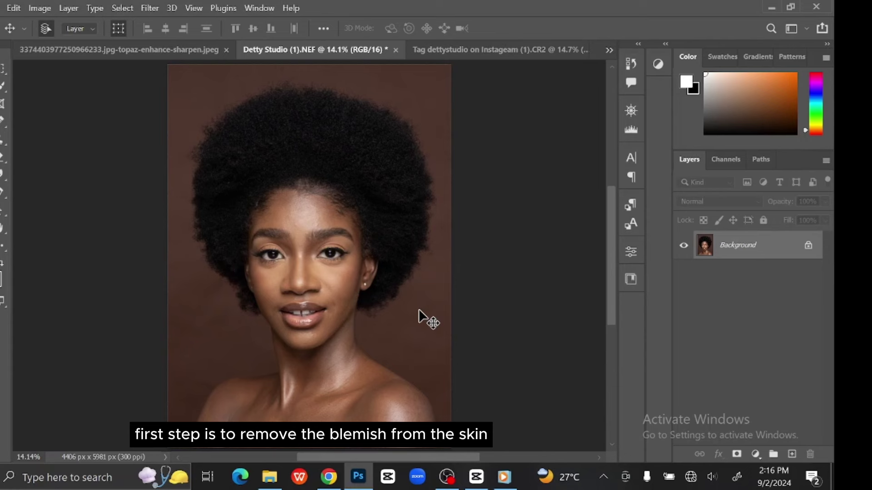
# Step: Duplicate the Background layer and rename the copy 'Blemish'
pyautogui.hotkey('ctrl', 'j')
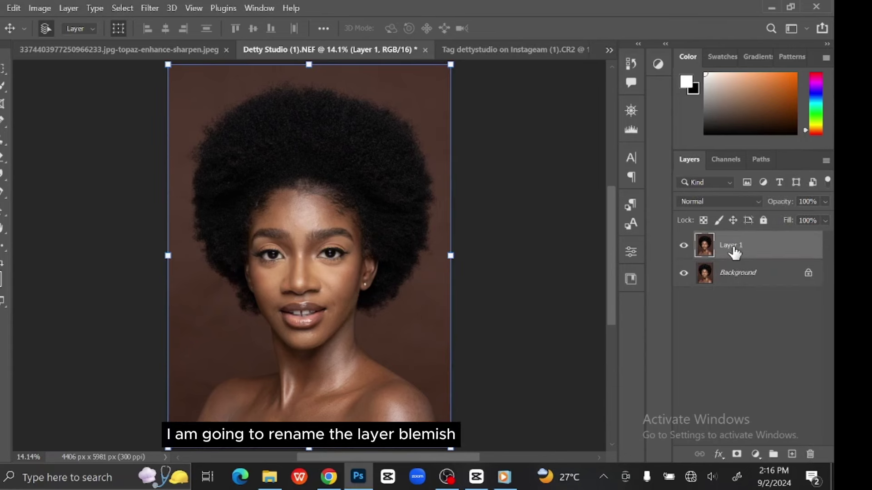
pyautogui.doubleClick(731, 246)
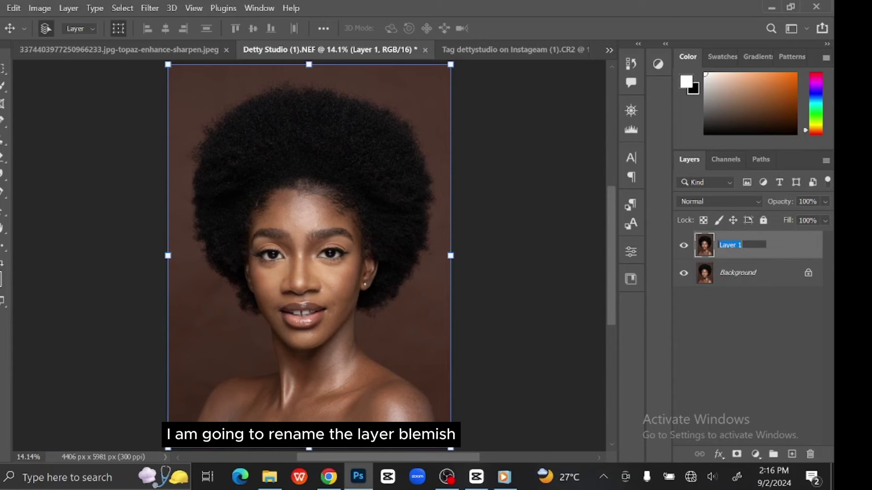
pyautogui.write('Blemish')
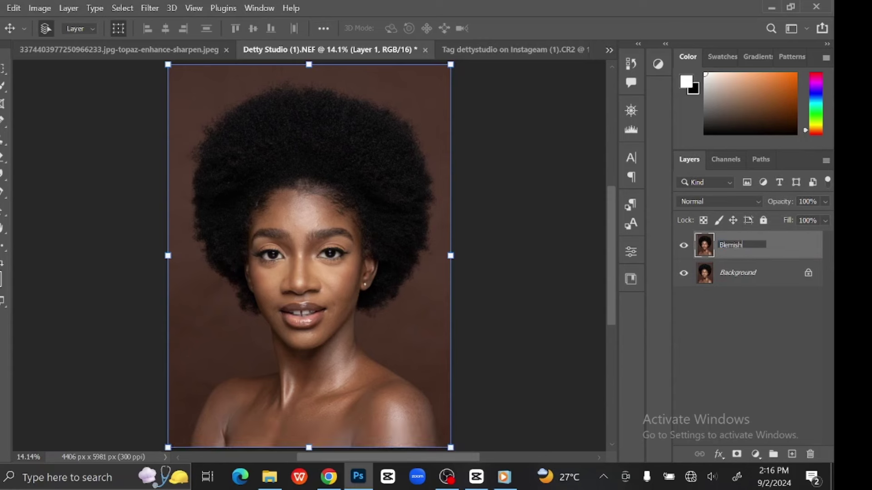
pyautogui.press('Return')
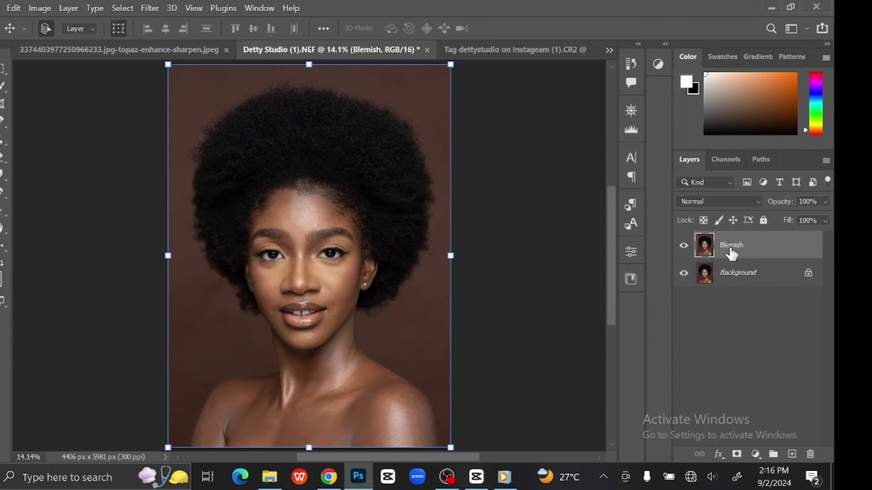
# Step: Select the Spot Healing Brush, zoom in on the forehead and enlarge the brush slightly
pyautogui.rightClick(2, 126)
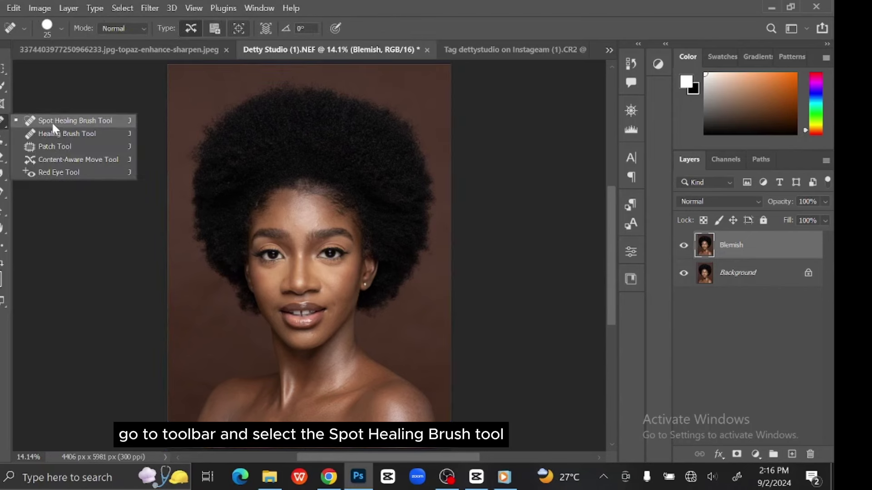
pyautogui.click(52, 119)
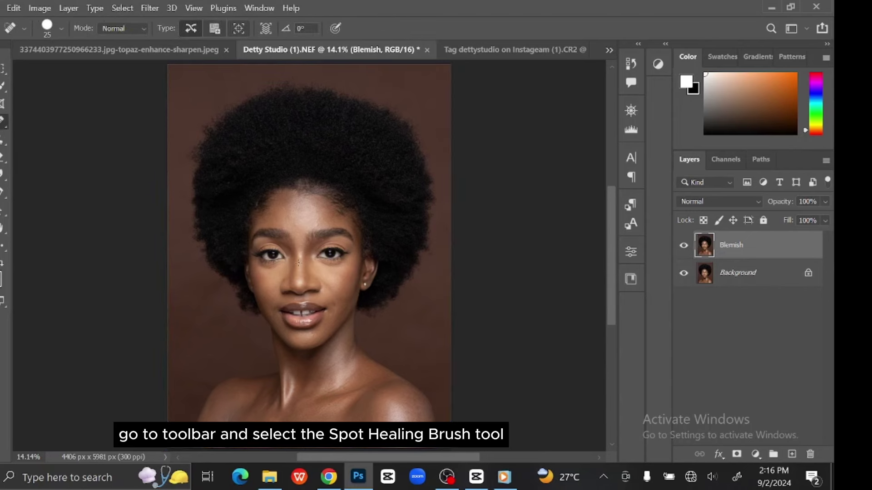
pyautogui.hotkey('ctrl', '+')
pyautogui.hotkey('ctrl', '+')
pyautogui.hotkey('ctrl', '+')
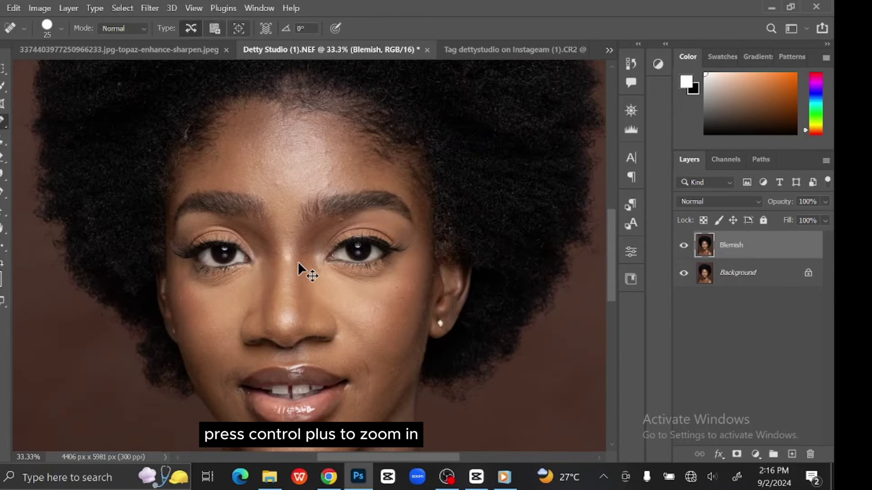
pyautogui.hotkey('ctrl', '+')
pyautogui.moveTo(324, 241); pyautogui.dragTo(323, 325)
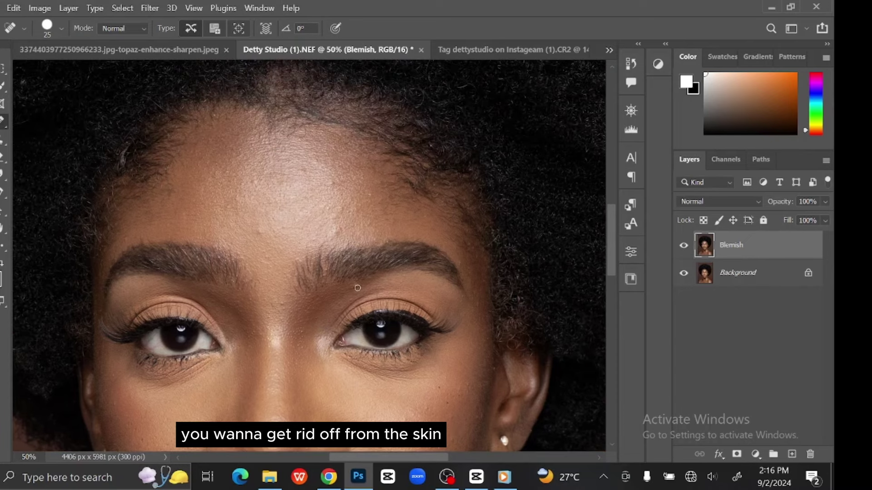
pyautogui.press(']')
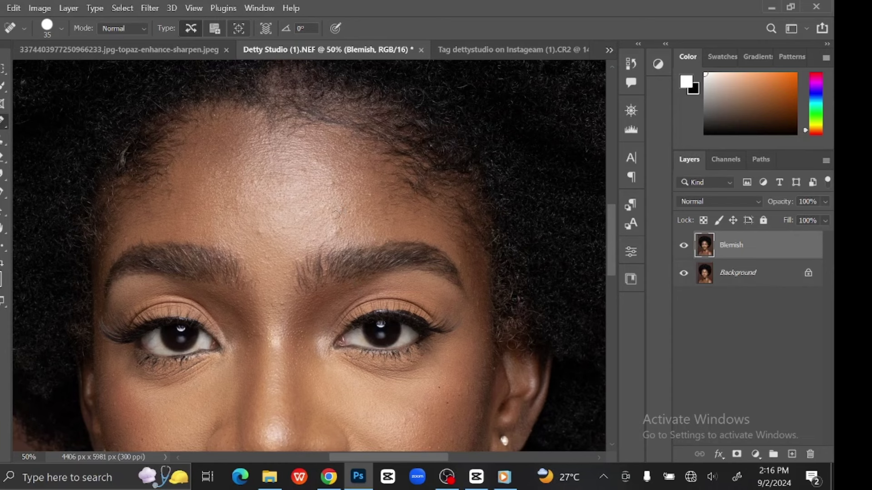
# Step: Heal the nine small blemishes scattered across the forehead
pyautogui.click(333, 183)
pyautogui.click(369, 194)
pyautogui.click(271, 200)
pyautogui.click(275, 229)
pyautogui.click(327, 172)
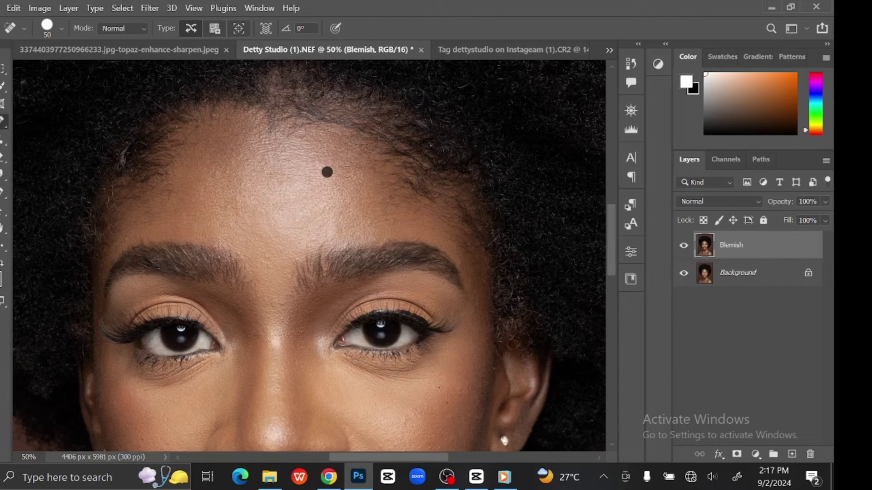
pyautogui.click(358, 175)
pyautogui.click(336, 229)
pyautogui.click(234, 148)
pyautogui.click(269, 144)
pyautogui.moveTo(345, 208); pyautogui.dragTo(365, 161)
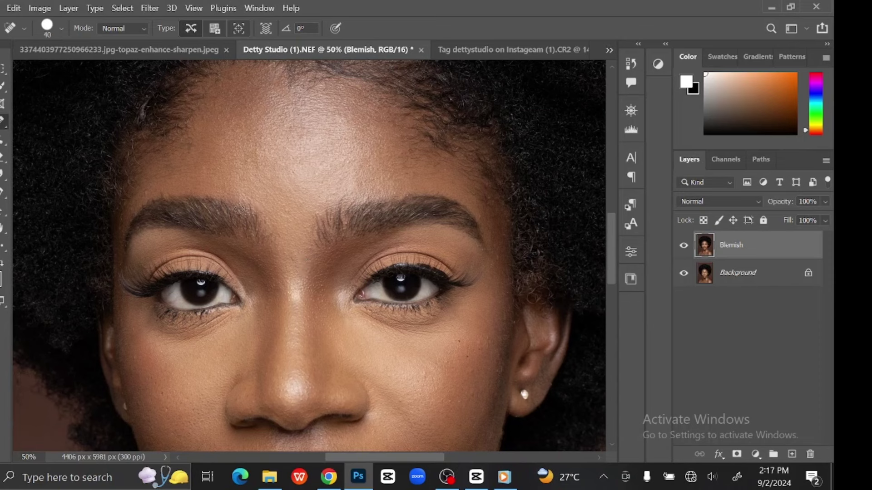
pyautogui.moveTo(474, 326); pyautogui.dragTo(473, 255)
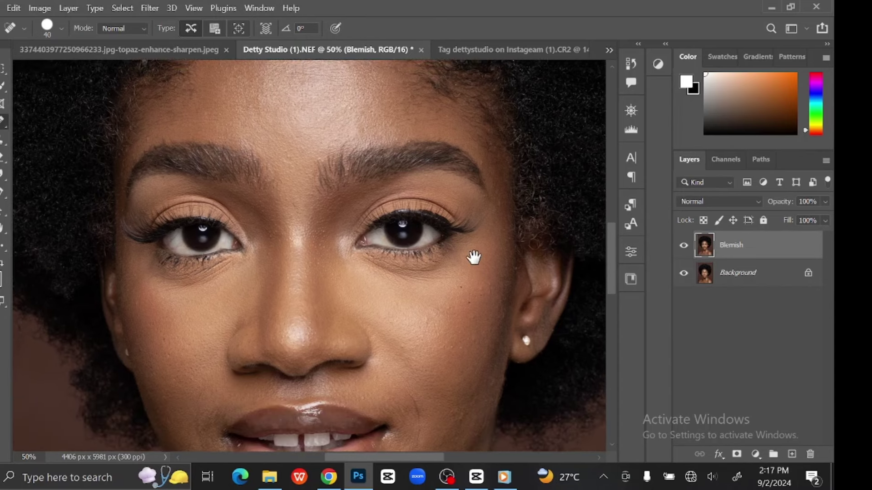
# Step: Enlarge the healing brush to 40 and heal the cheek and chin blemishes
pyautogui.press(']')
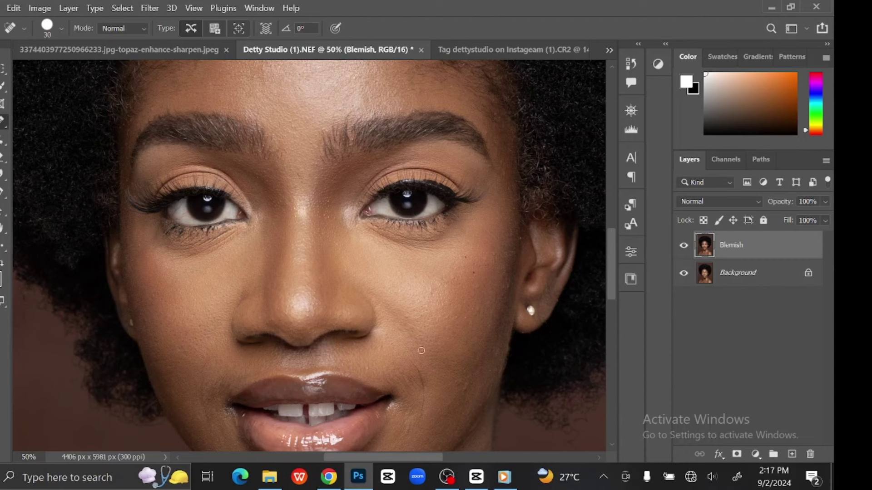
pyautogui.press(']')
pyautogui.moveTo(479, 388); pyautogui.dragTo(478, 398)
pyautogui.click(453, 321)
pyautogui.click(492, 260)
pyautogui.click(432, 290)
pyautogui.scroll(-5, 405, 314)
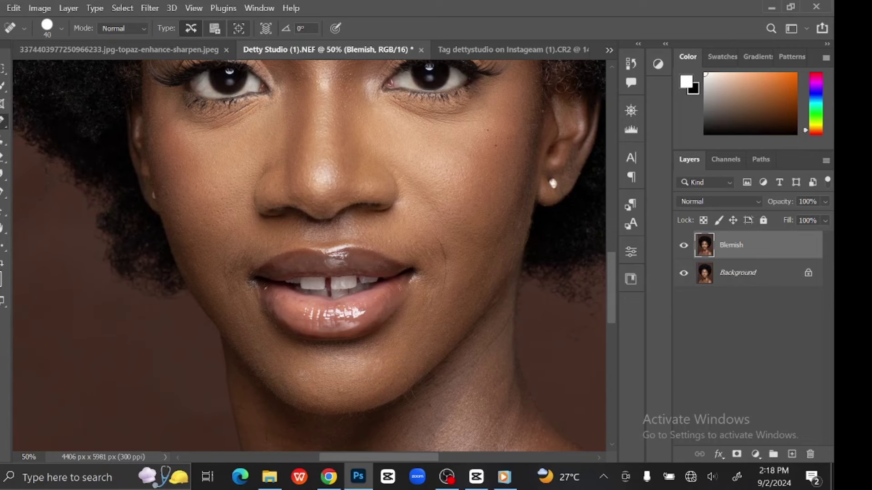
pyautogui.click(342, 391)
# Step: Heal one more spot on the forehead, then check the nose and lips
pyautogui.moveTo(255, 291)
pyautogui.mouseDown()
pyautogui.moveTo(277, 359)
pyautogui.moveTo(320, 397)
pyautogui.mouseUp()
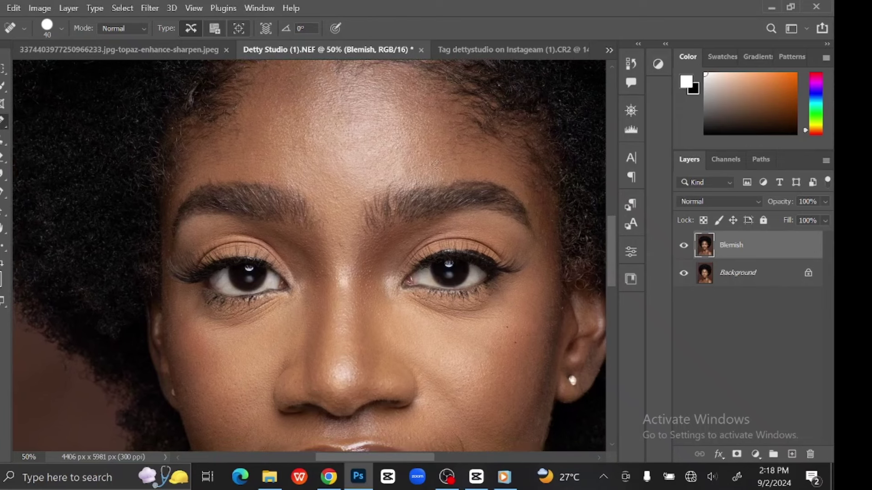
pyautogui.click(457, 156)
pyautogui.moveTo(482, 190); pyautogui.dragTo(479, 274)
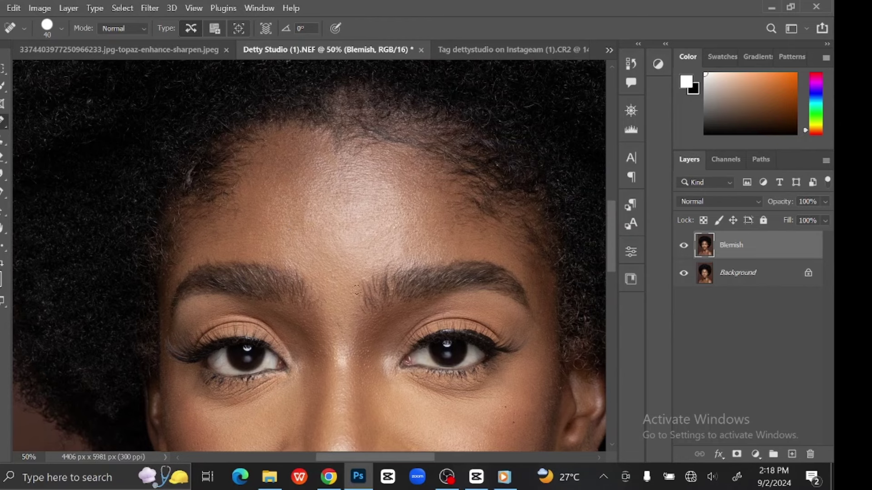
pyautogui.moveTo(357, 289); pyautogui.dragTo(363, 175)
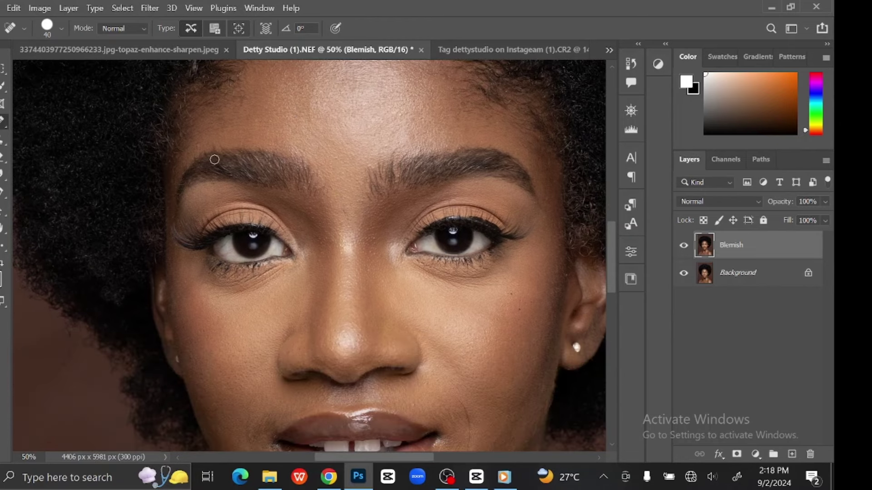
pyautogui.scroll(-3, 410, 308)
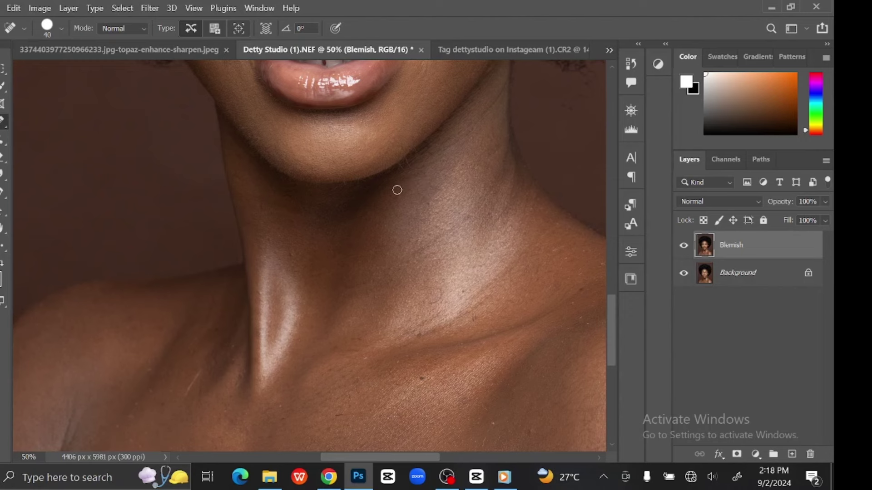
# Step: Heal the shoulder and chest blemishes, enlarging the brush to 70
pyautogui.moveTo(481, 334); pyautogui.dragTo(273, 245)
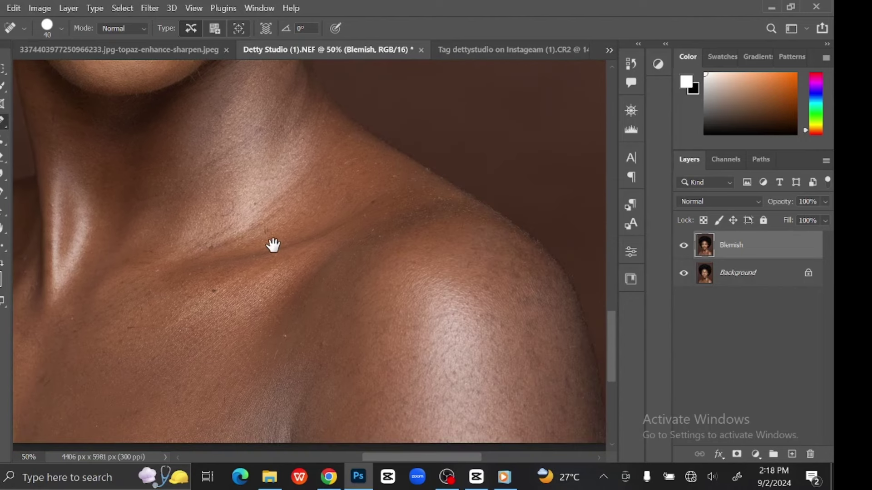
pyautogui.moveTo(521, 295); pyautogui.dragTo(527, 304)
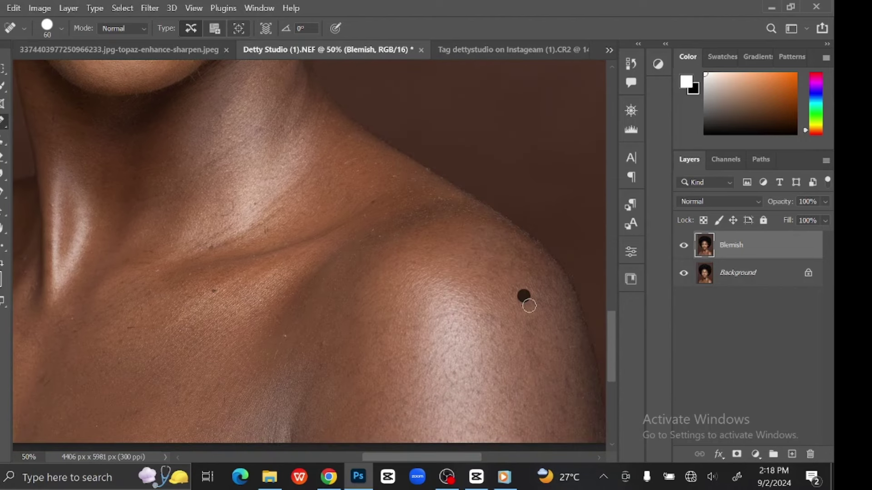
pyautogui.moveTo(243, 320); pyautogui.dragTo(347, 313)
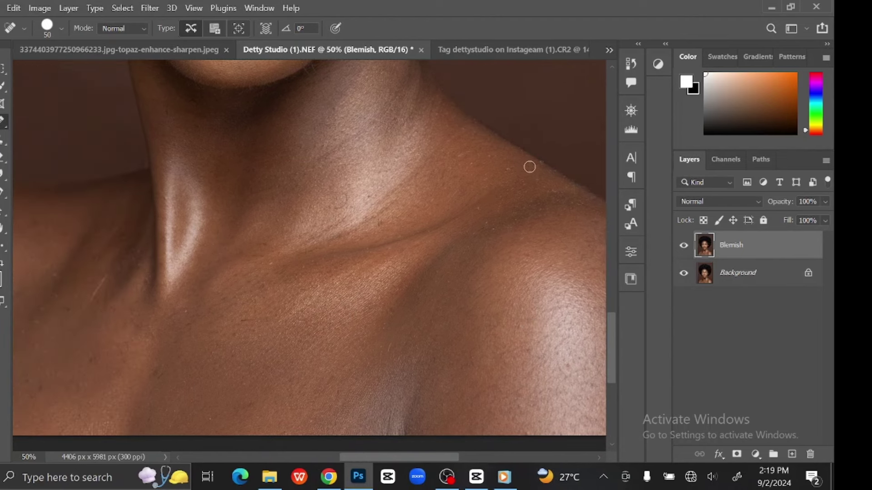
pyautogui.moveTo(353, 293); pyautogui.dragTo(530, 255)
pyautogui.moveTo(283, 240); pyautogui.dragTo(270, 262)
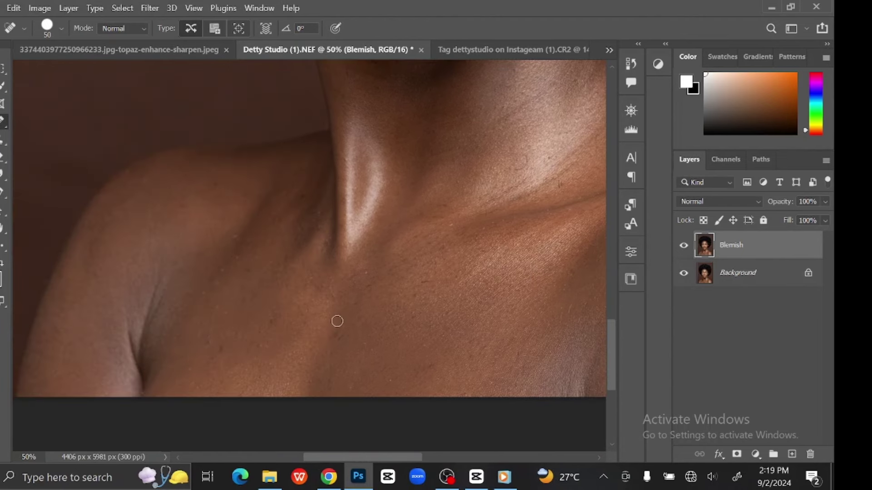
pyautogui.press(']')
pyautogui.press(']')
pyautogui.click(271, 321)
pyautogui.click(218, 352)
pyautogui.click(218, 184)
pyautogui.moveTo(415, 316); pyautogui.dragTo(332, 303)
pyautogui.click(346, 352)
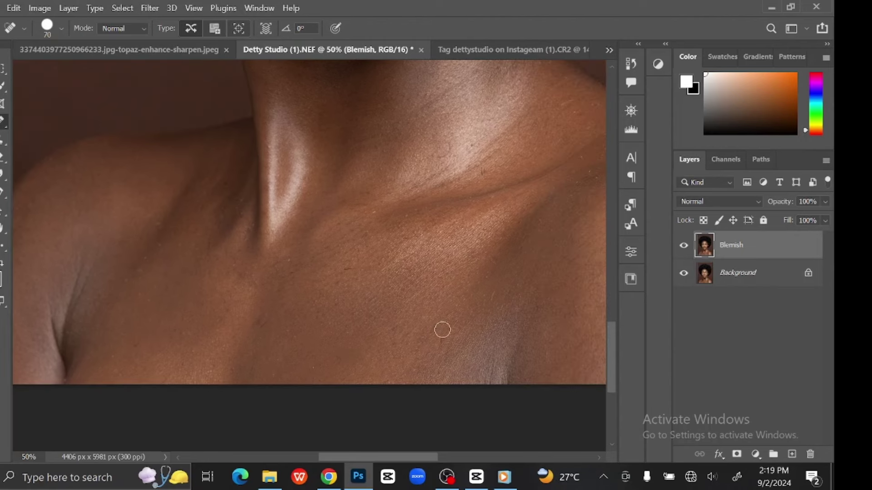
pyautogui.click(267, 329)
# Step: Heal the spots near the collarbone and on the shoulder
pyautogui.moveTo(452, 212); pyautogui.dragTo(353, 296)
pyautogui.click(345, 235)
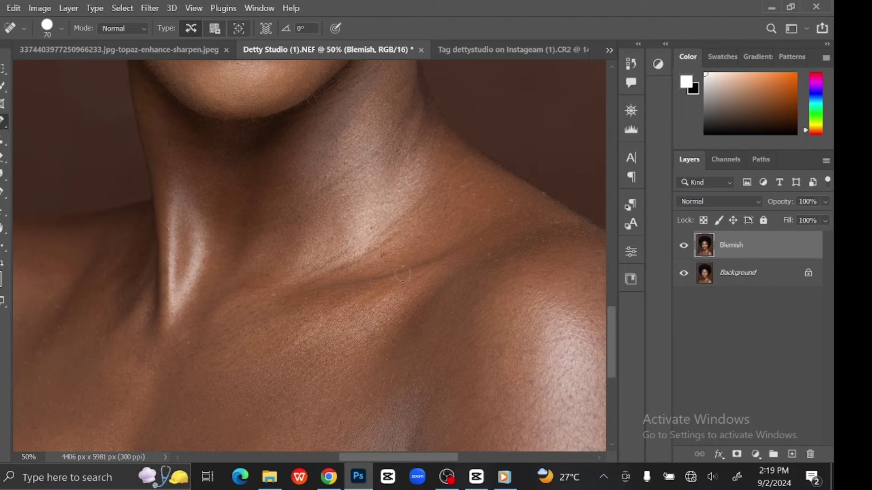
pyautogui.moveTo(408, 236)
pyautogui.mouseDown()
pyautogui.moveTo(370, 277)
pyautogui.moveTo(247, 200)
pyautogui.mouseUp()
pyautogui.click(512, 360)
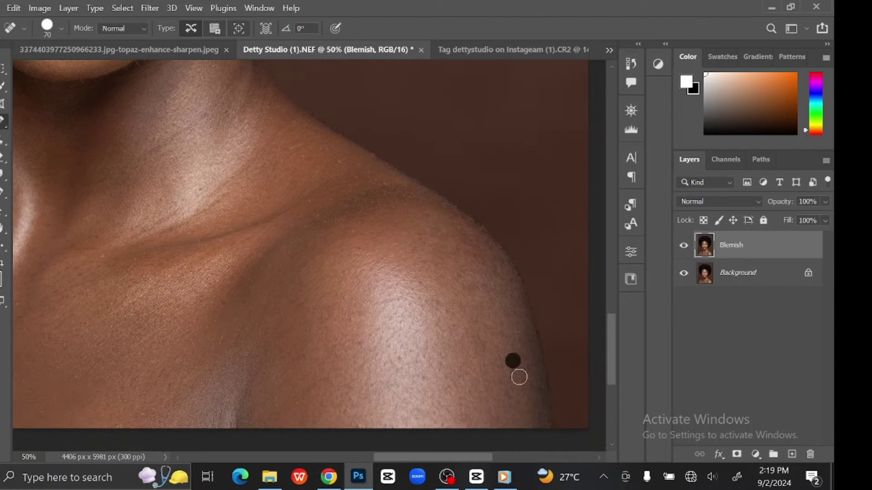
pyautogui.click(442, 334)
pyautogui.click(418, 284)
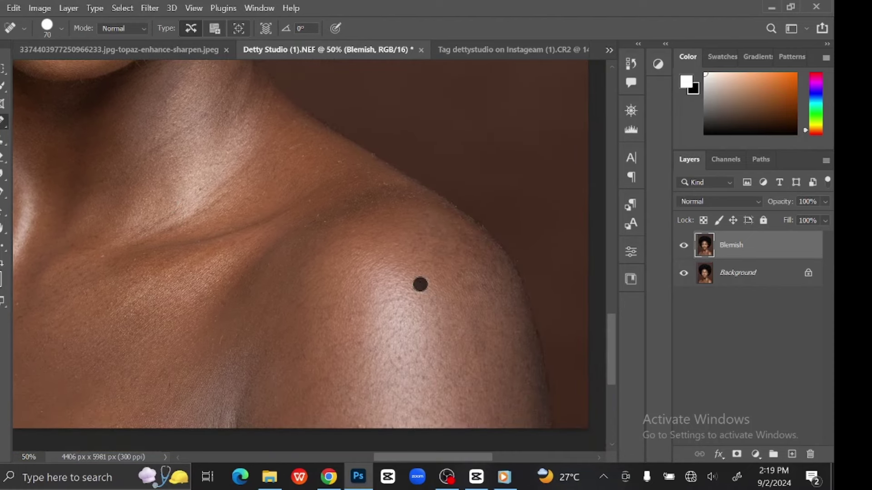
pyautogui.moveTo(318, 287); pyautogui.dragTo(481, 312)
pyautogui.moveTo(109, 273); pyautogui.dragTo(304, 299)
# Step: Shrink the brush to 50 and heal spots by the collarbone, jaw, lip corner and chin
pyautogui.press('[')
pyautogui.press('[')
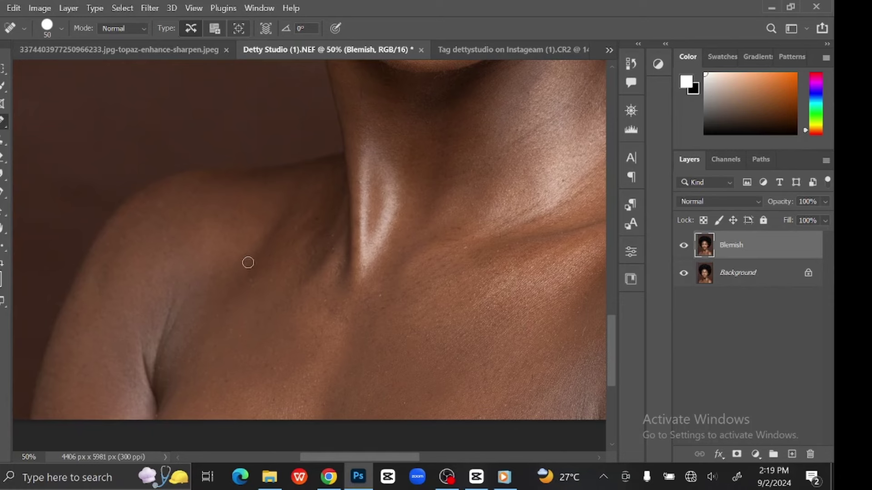
pyautogui.click(251, 282)
pyautogui.click(233, 307)
pyautogui.scroll(8, 413, 358)
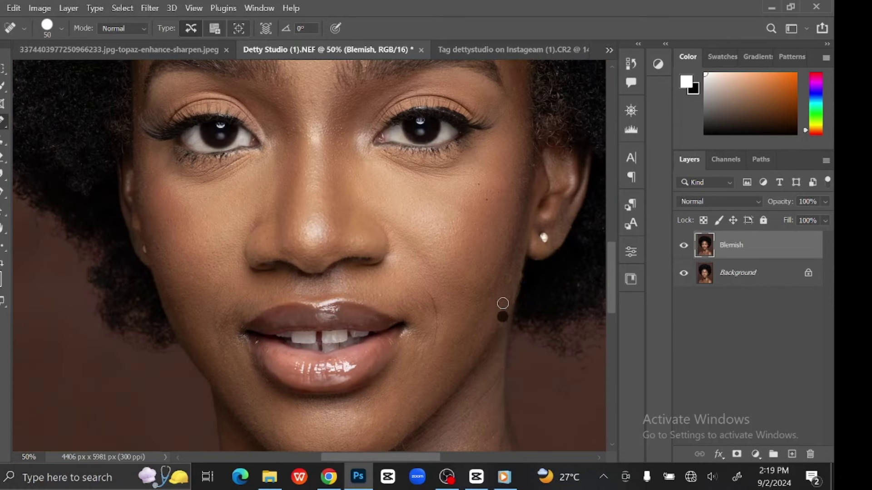
pyautogui.click(509, 278)
pyautogui.click(219, 328)
pyautogui.scroll(-2, 230, 339)
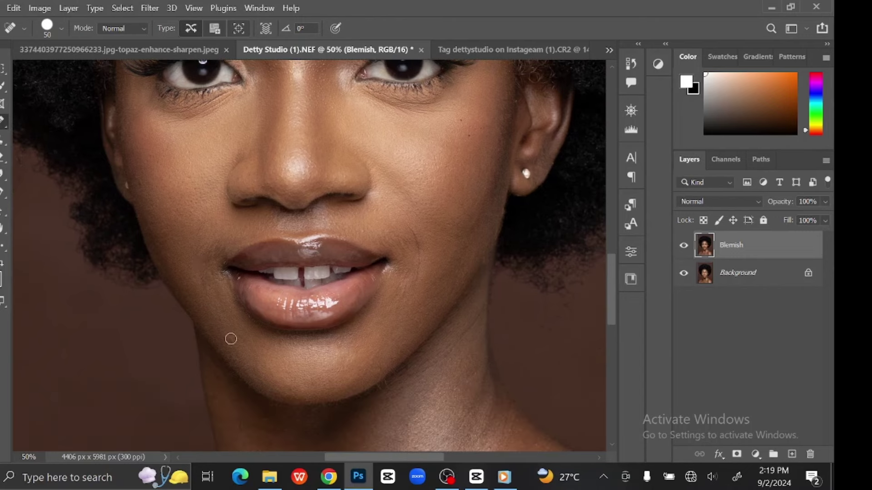
pyautogui.click(370, 361)
pyautogui.scroll(5, 396, 385)
pyautogui.scroll(-2, 397, 385)
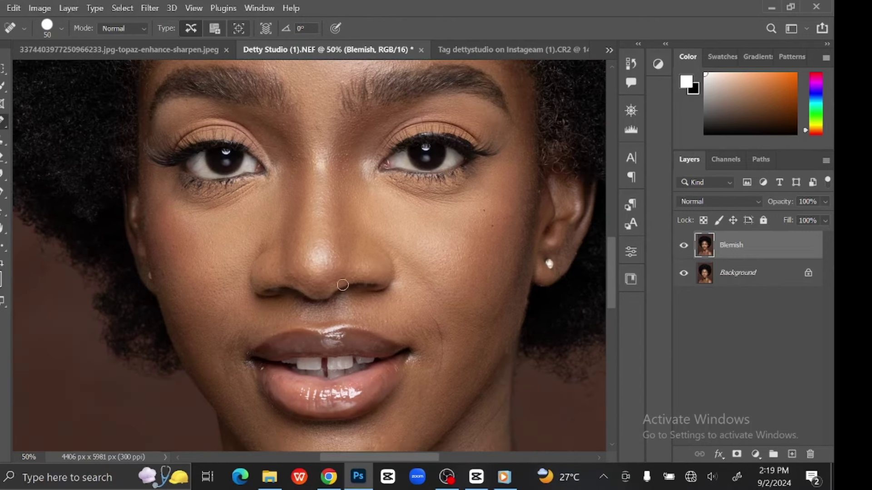
pyautogui.scroll(3, 396, 385)
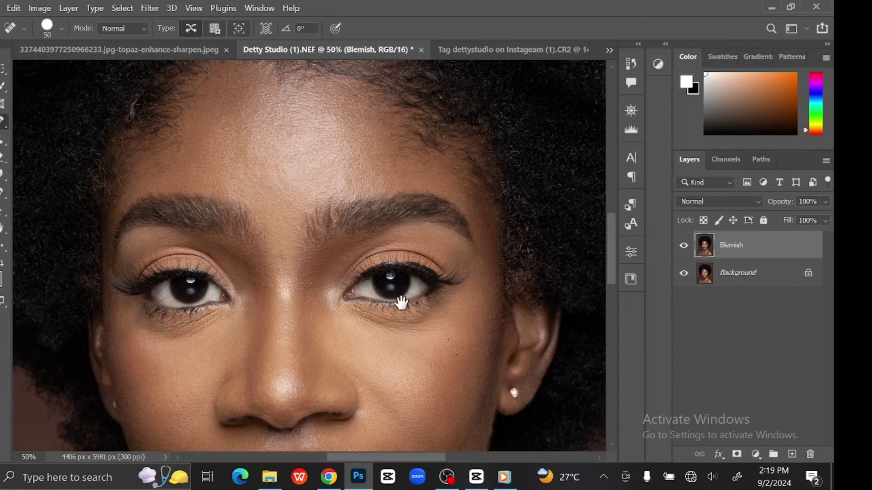
pyautogui.scroll(2, 400, 297)
# Step: Fit the portrait on screen and compare the Blemish layer against the original
pyautogui.hotkey('ctrl', '0')
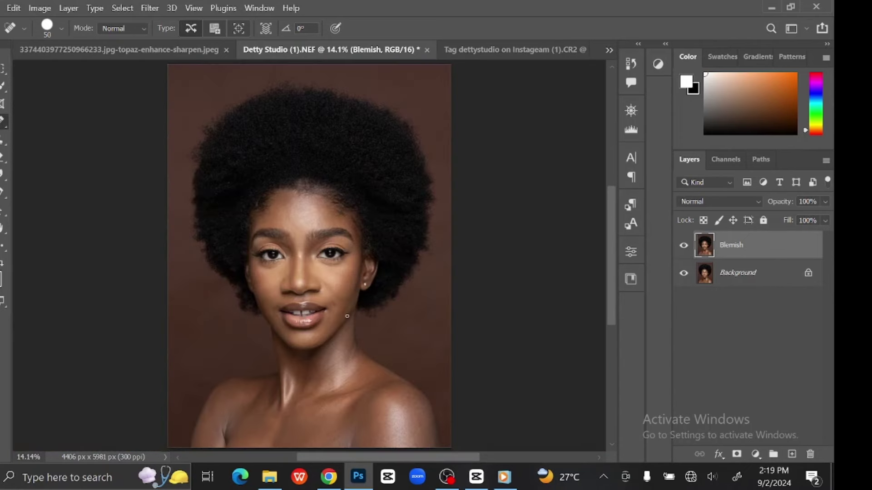
pyautogui.press('v')
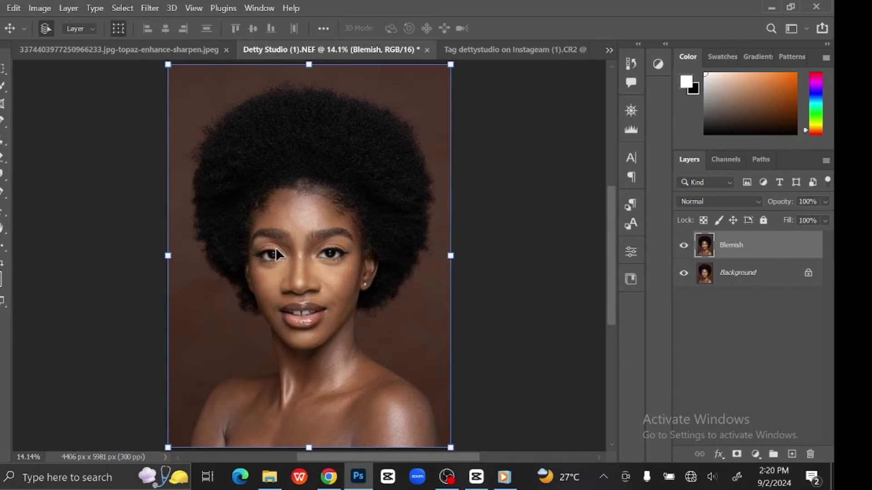
pyautogui.click(684, 246)
pyautogui.click(683, 248)
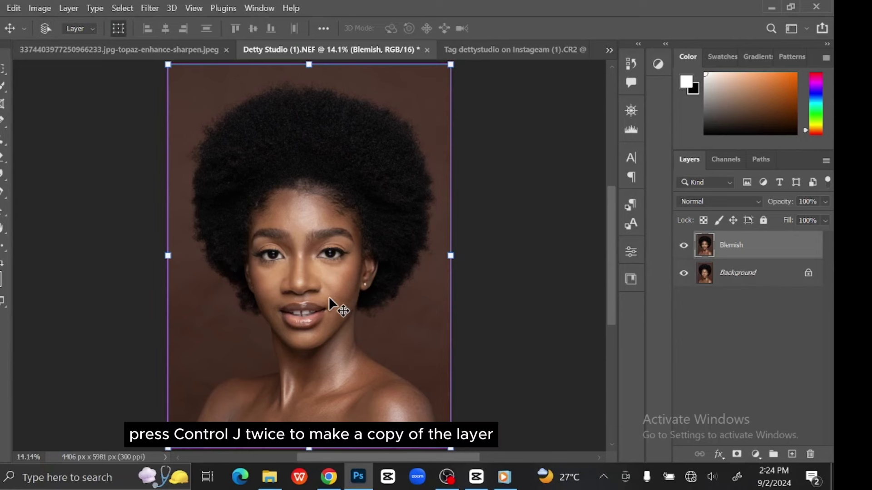
# Step: Duplicate the Blemish layer twice, naming the top copy 'High' and the lower 'Low'
pyautogui.hotkey('ctrl', 'j')
pyautogui.hotkey('ctrl', 'j')
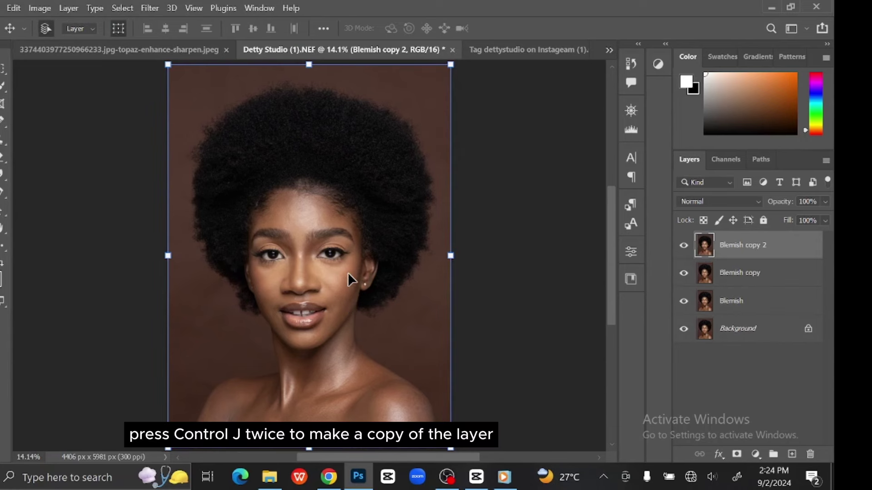
pyautogui.doubleClick(748, 246)
pyautogui.write('H')
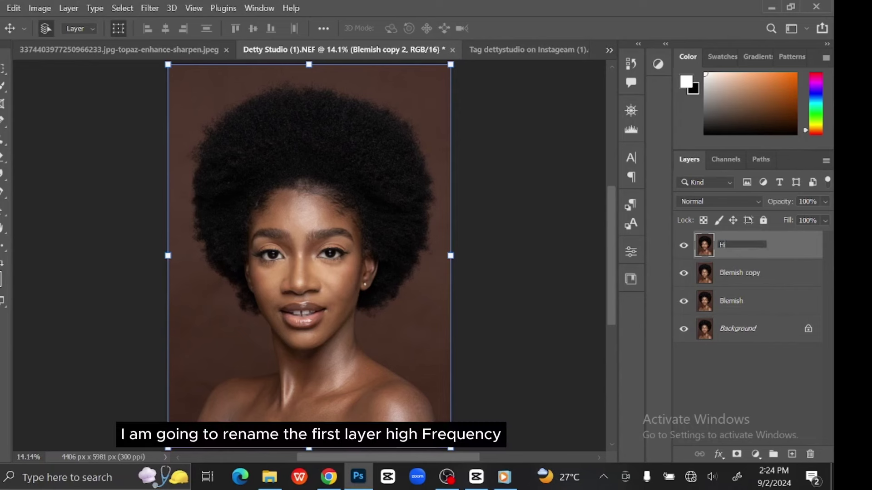
pyautogui.write('igh')
pyautogui.press('Return')
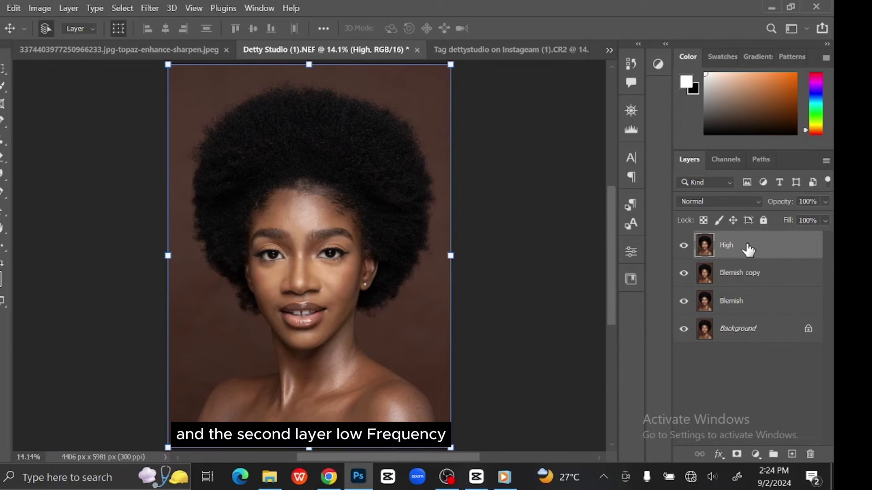
pyautogui.doubleClick(724, 272)
pyautogui.write('Low')
pyautogui.press('Return')
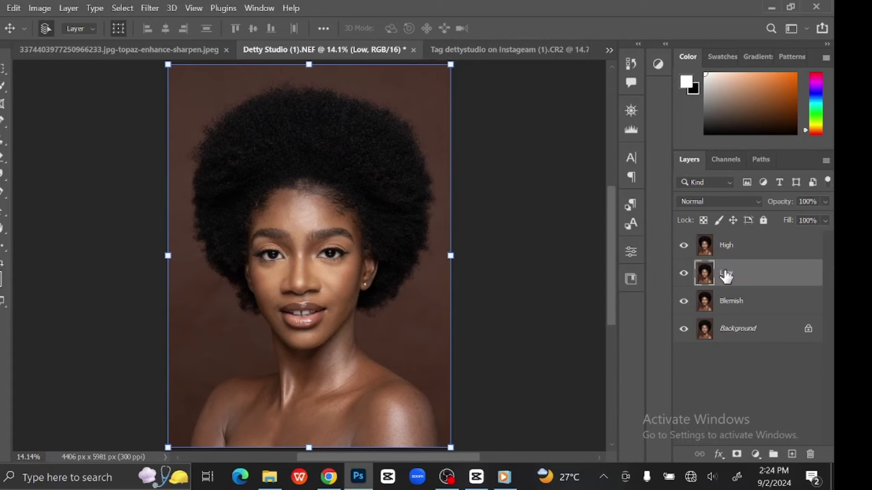
# Step: Hide High, apply a Gaussian Blur of radius 9 to Low, then reselect High
pyautogui.click(685, 246)
pyautogui.click(174, 7)
pyautogui.moveTo(154, 6)
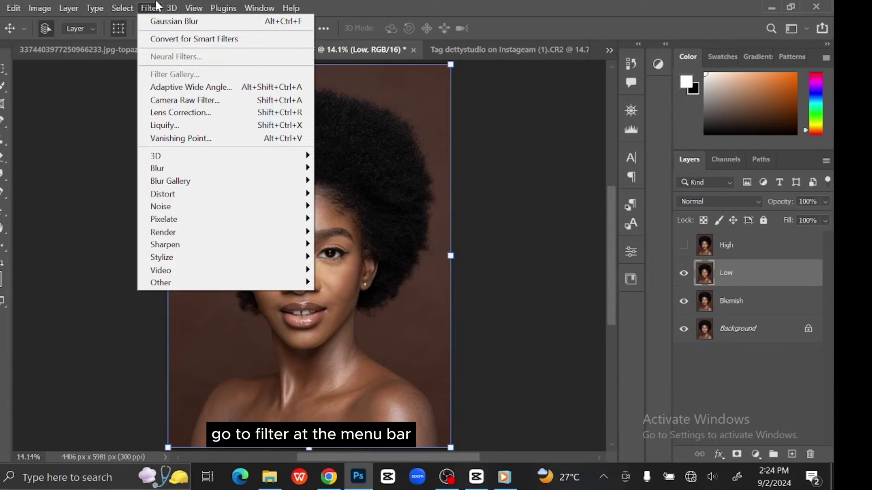
pyautogui.moveTo(280, 168)
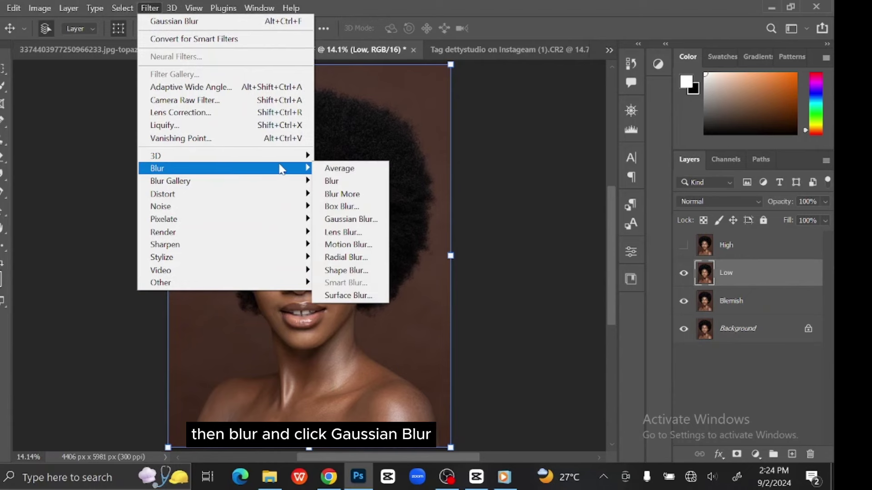
pyautogui.click(343, 220)
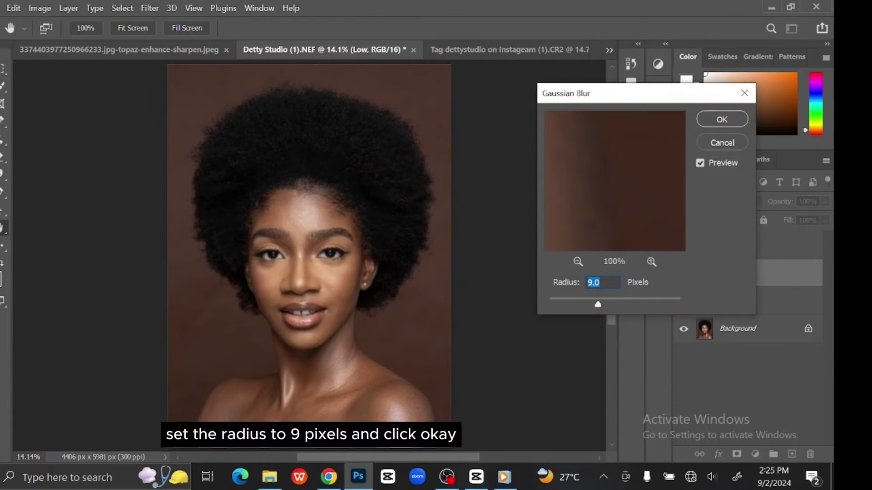
pyautogui.click(709, 120)
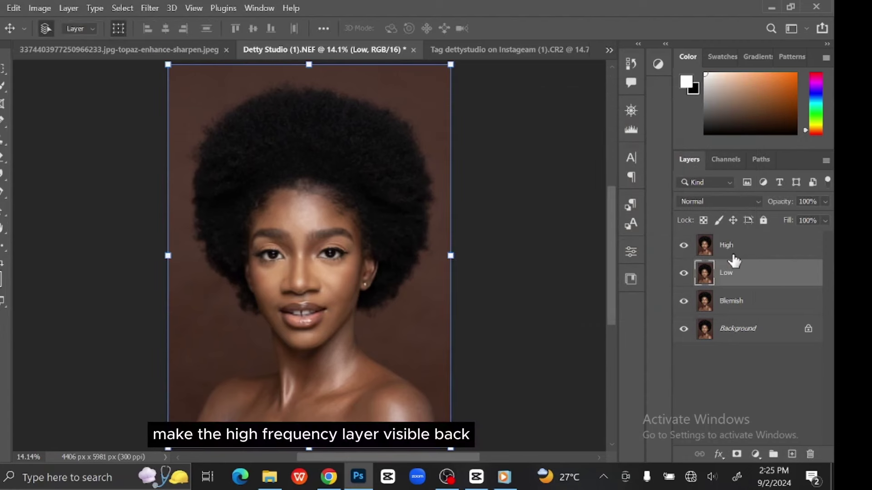
pyautogui.click(748, 251)
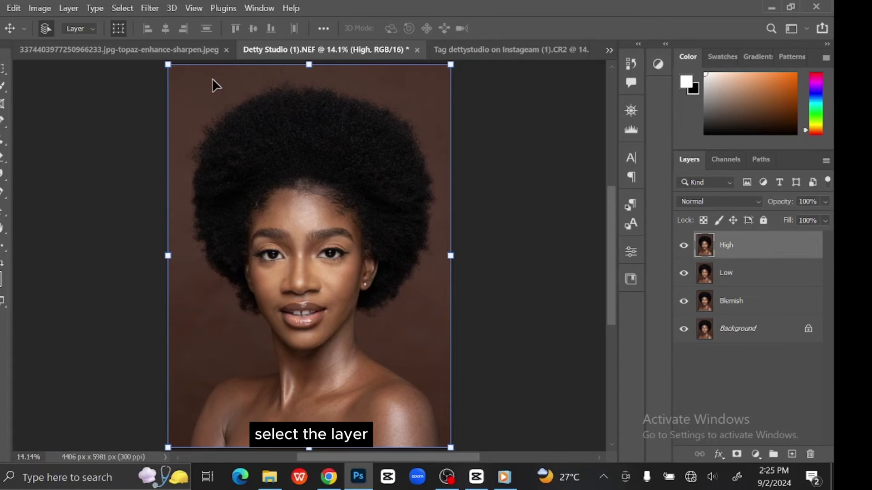
# Step: Apply Image onto High from layer Low, Subtract blending, scale 2, offset 128
pyautogui.click(68, 8)
pyautogui.moveTo(49, 5)
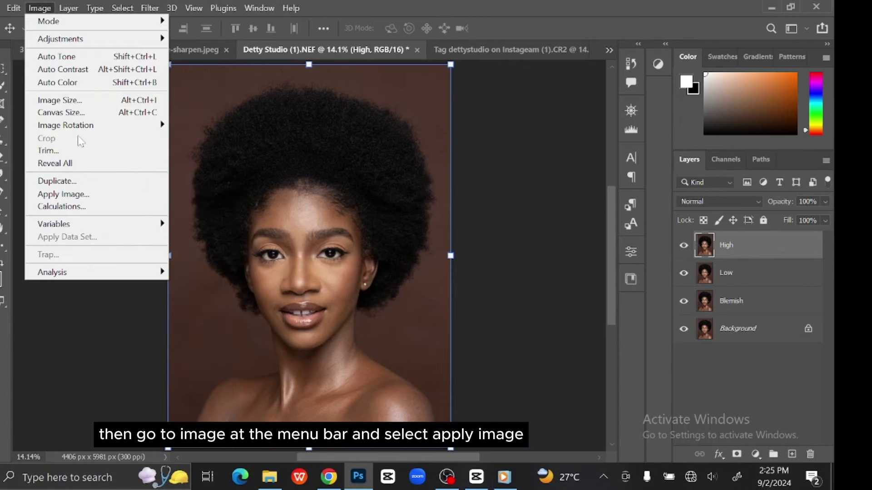
pyautogui.click(99, 195)
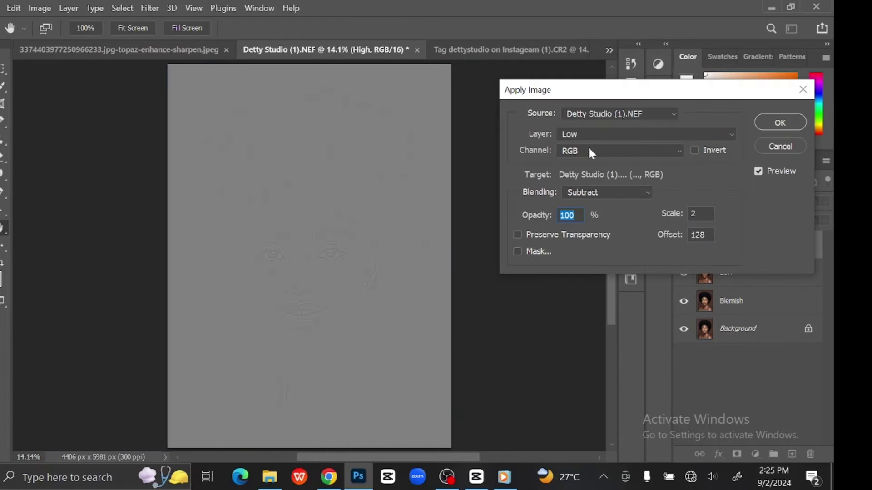
pyautogui.click(598, 134)
pyautogui.click(593, 182)
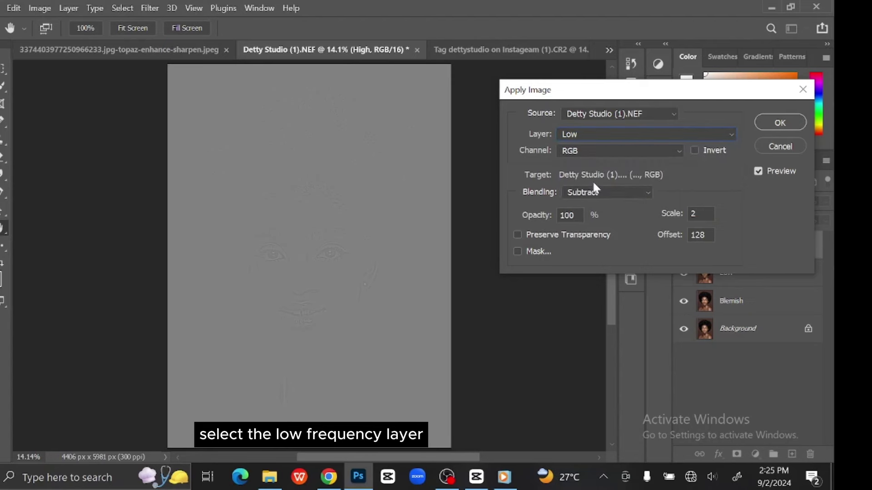
pyautogui.click(619, 190)
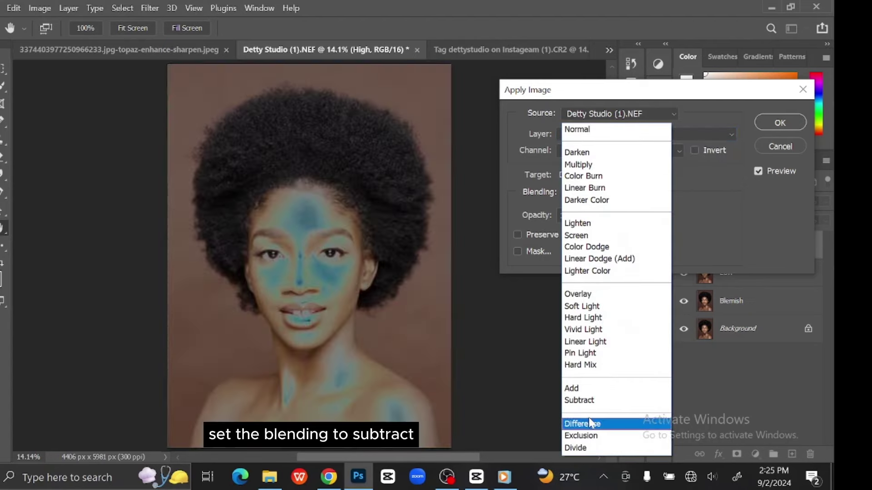
pyautogui.click(585, 401)
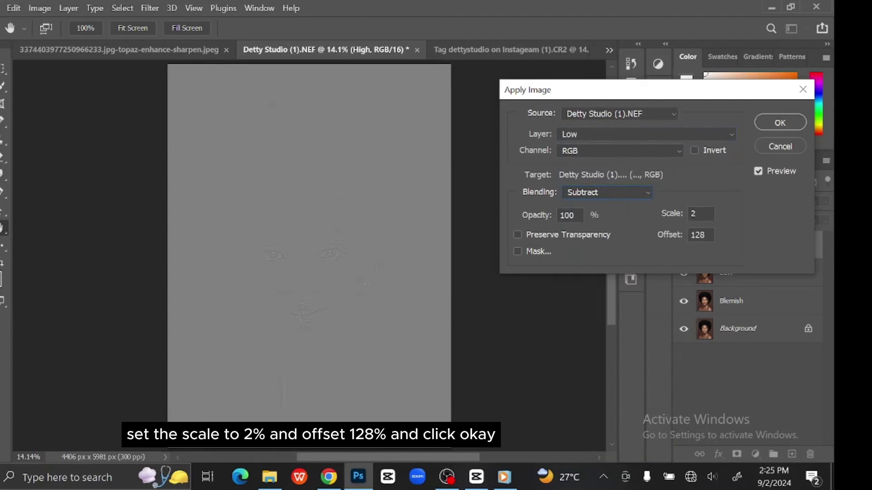
pyautogui.press('Tab')
pyautogui.click(769, 128)
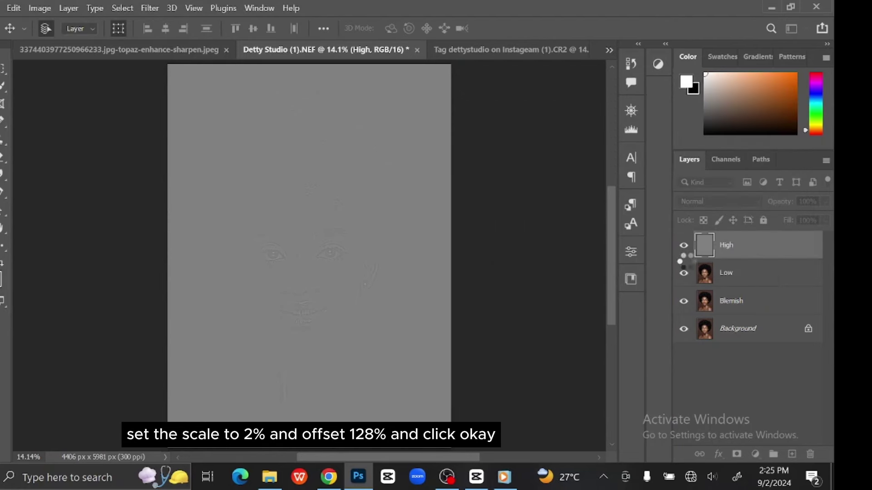
# Step: Set the High layer's blend mode to Linear Light and select Low
pyautogui.click(718, 201)
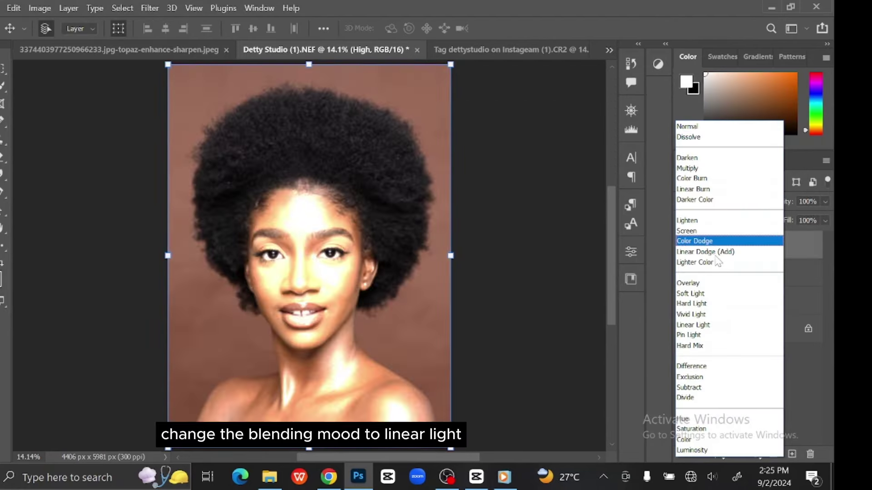
pyautogui.click(707, 325)
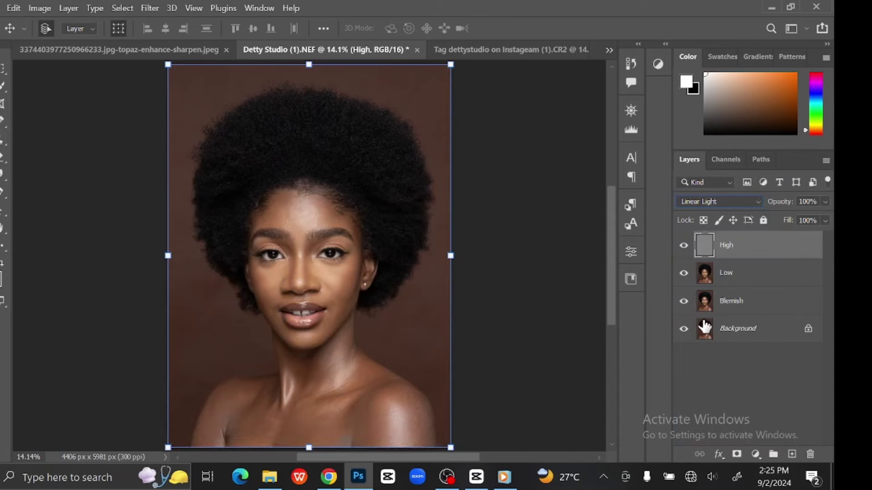
pyautogui.click(752, 278)
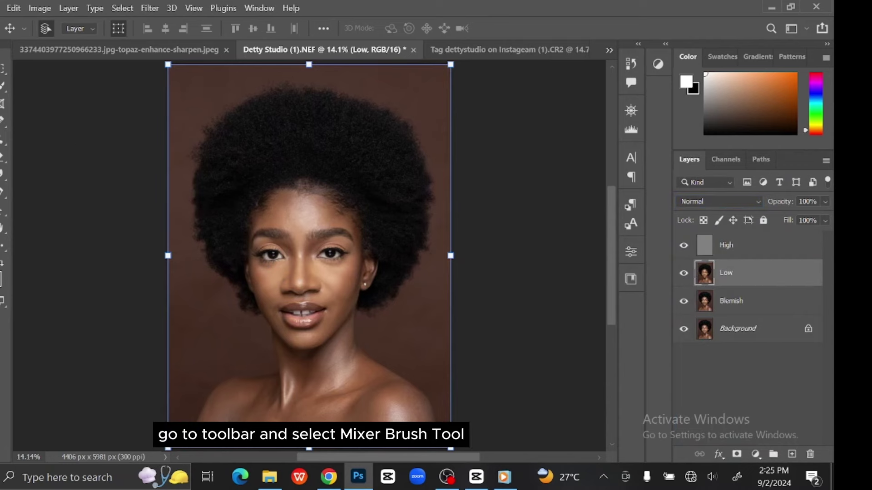
# Step: Choose the Mixer Brush (Wet 10%, Mix 90%) and zoom to 50% on the forehead
pyautogui.click(2, 141)
pyautogui.click(45, 176)
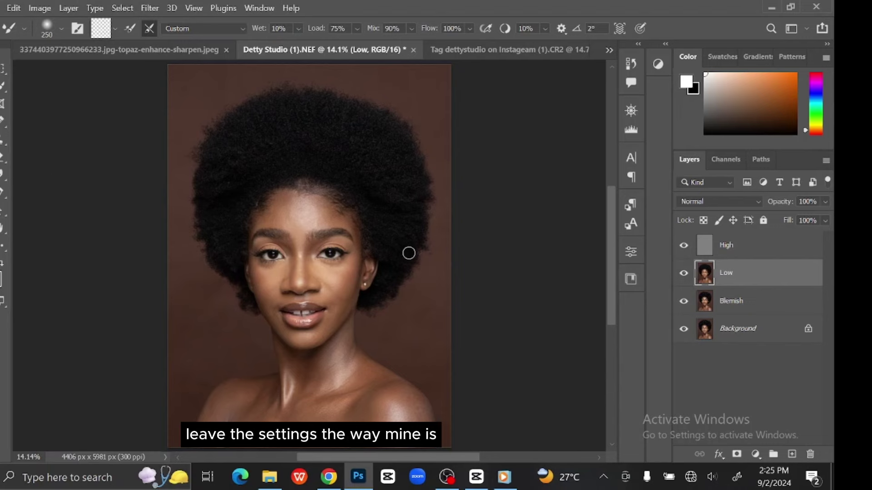
pyautogui.hotkey('ctrl', '+')
pyautogui.hotkey('ctrl', '+')
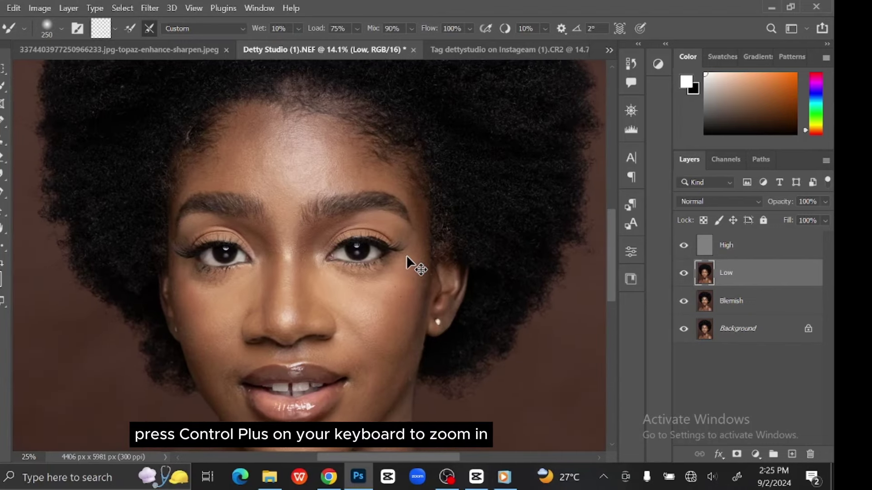
pyautogui.hotkey('ctrl', '+')
pyautogui.hotkey('ctrl', '+')
pyautogui.moveTo(406, 262); pyautogui.dragTo(406, 316)
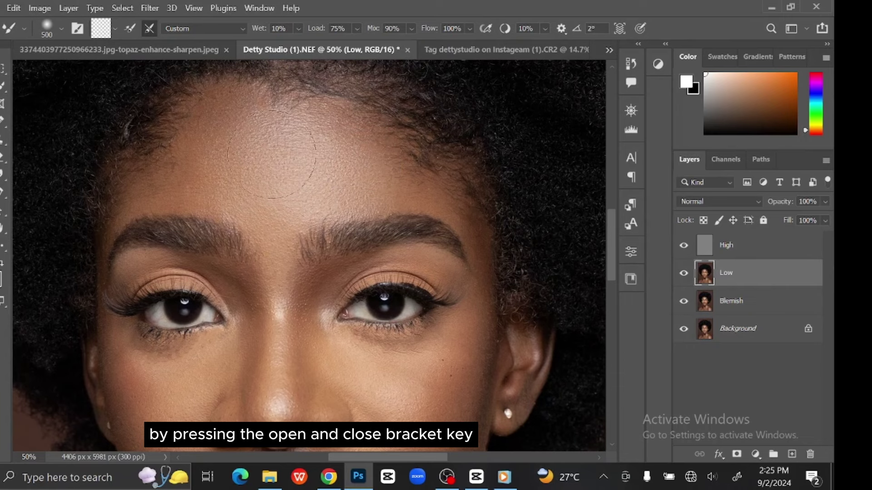
# Step: Blend the skin tones on the forehead, eyes and nose, adjusting brush size as needed
pyautogui.press('[')
pyautogui.press('[')
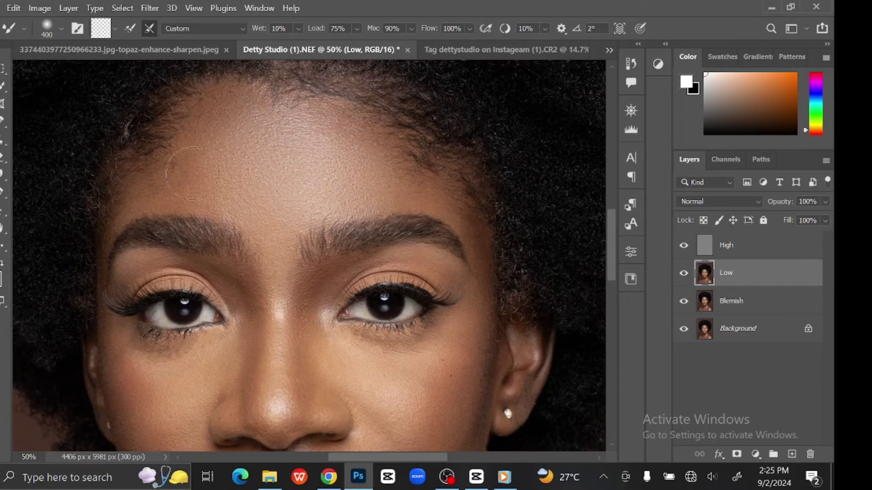
pyautogui.press(']')
pyautogui.moveTo(352, 184); pyautogui.dragTo(313, 208)
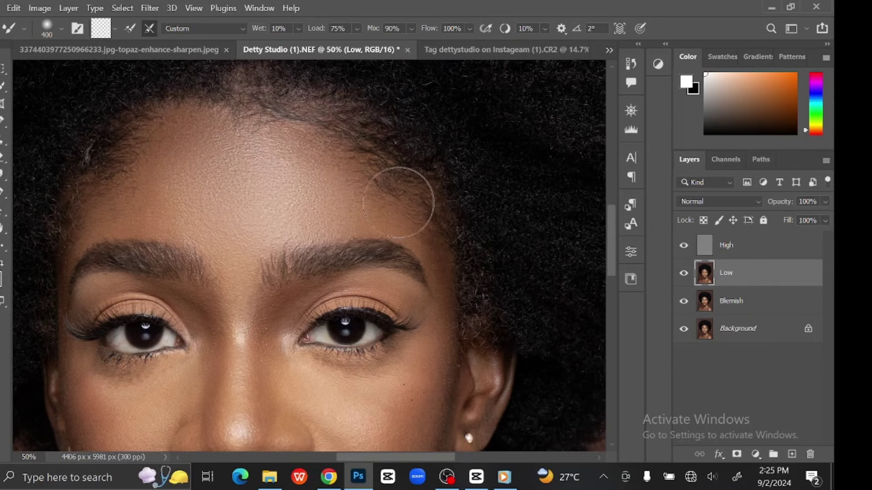
pyautogui.press(']')
pyautogui.press(']')
pyautogui.press('[')
pyautogui.press('[')
pyautogui.press('[')
pyautogui.press('[')
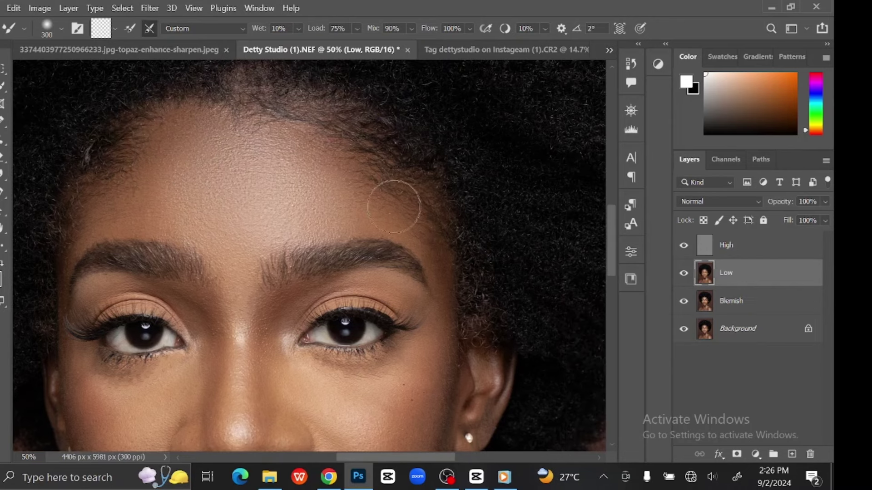
pyautogui.press(']')
pyautogui.moveTo(391, 227); pyautogui.dragTo(418, 154)
pyautogui.press('[')
pyautogui.press('[')
pyautogui.press('[')
pyautogui.press('[')
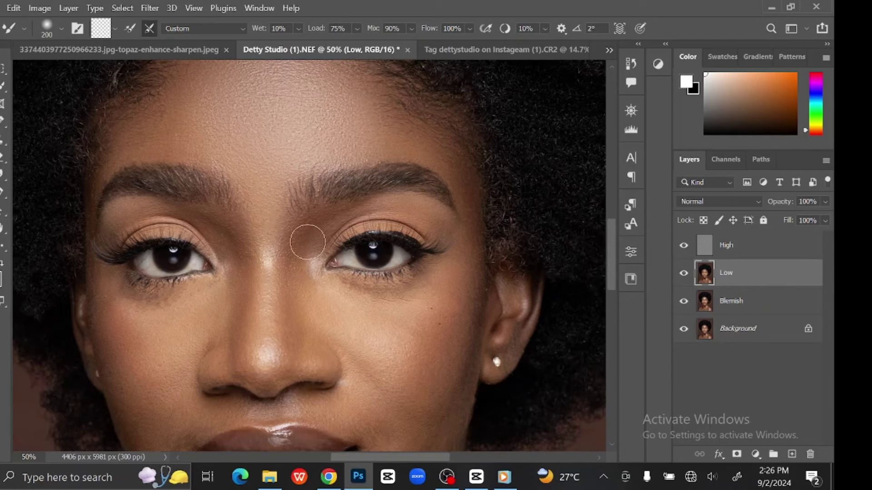
pyautogui.press(']')
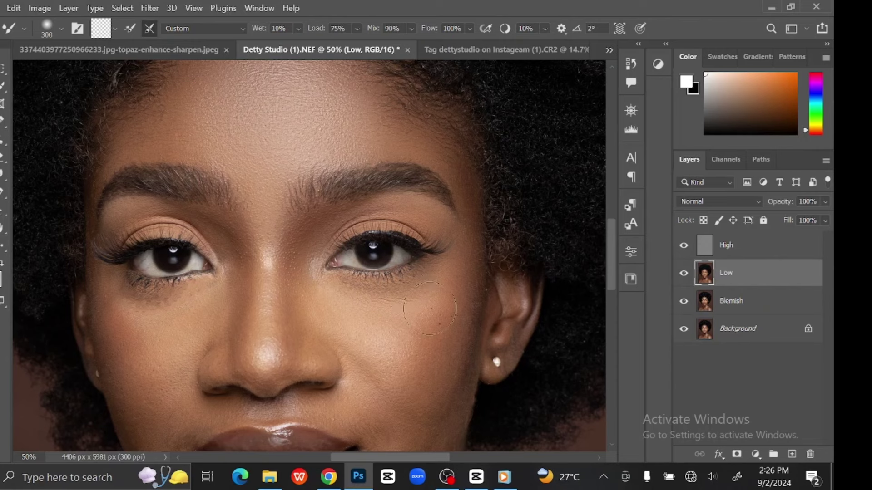
pyautogui.press(']')
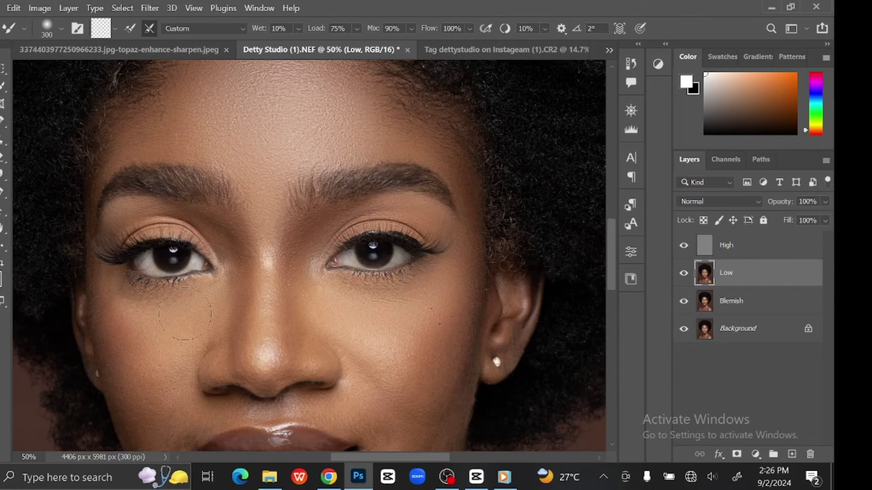
# Step: Smooth the left cheek, under-eye, upper lip and chin, then zoom out to the whole portrait
pyautogui.moveTo(184, 313); pyautogui.dragTo(256, 191)
pyautogui.press('[')
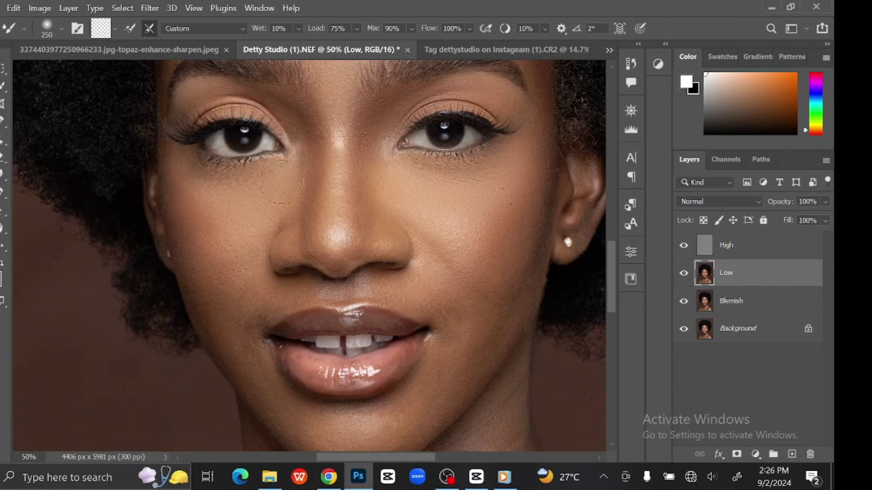
pyautogui.moveTo(205, 227)
pyautogui.mouseDown()
pyautogui.moveTo(184, 195)
pyautogui.moveTo(208, 247)
pyautogui.moveTo(219, 194)
pyautogui.mouseUp()
pyautogui.moveTo(311, 141); pyautogui.dragTo(316, 189)
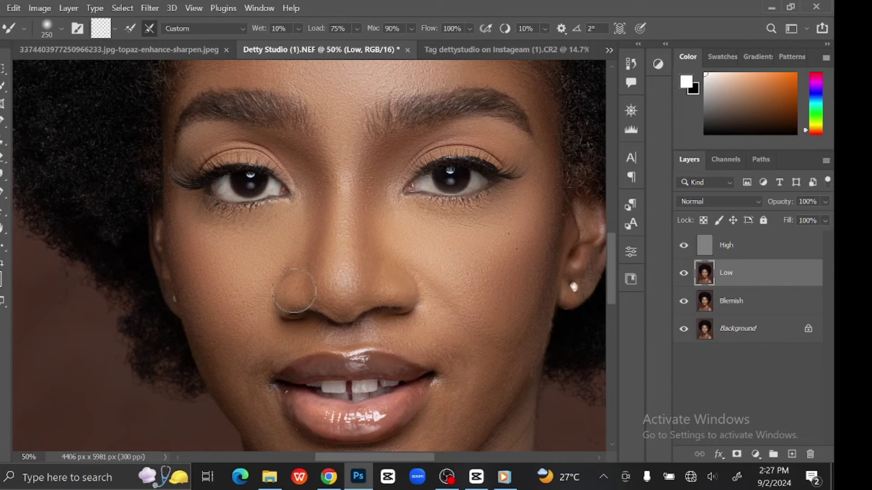
pyautogui.press('[')
pyautogui.press('[')
pyautogui.press(']')
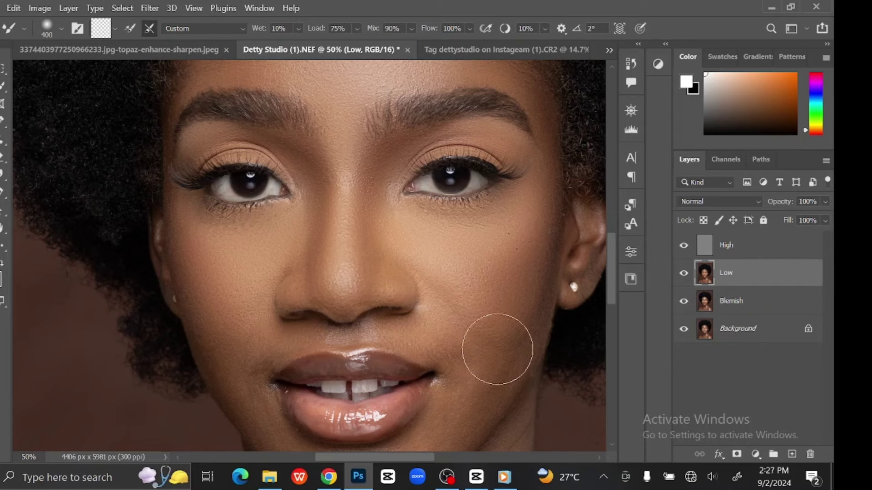
pyautogui.scroll(-3, 493, 318)
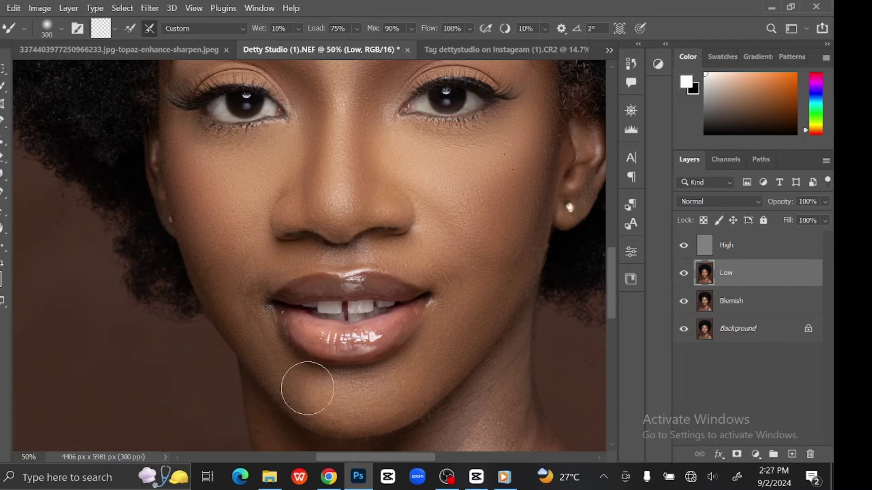
pyautogui.press('[')
pyautogui.press('[')
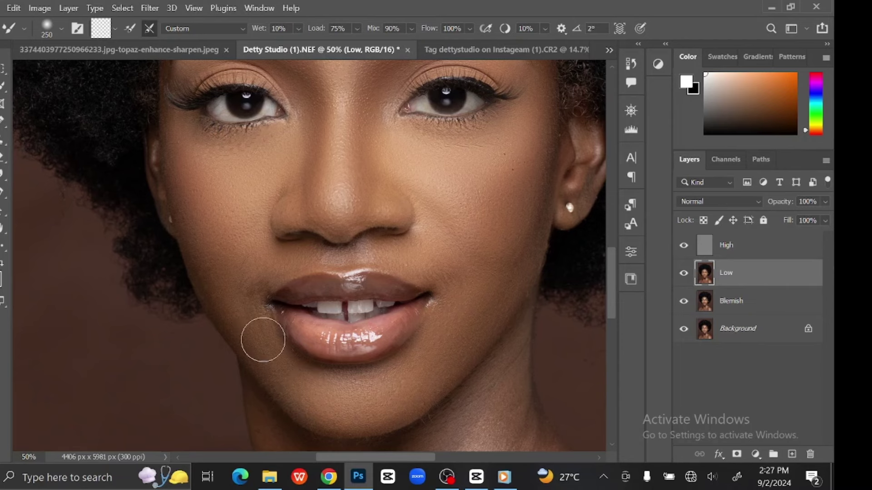
pyautogui.press(']')
pyautogui.press(']')
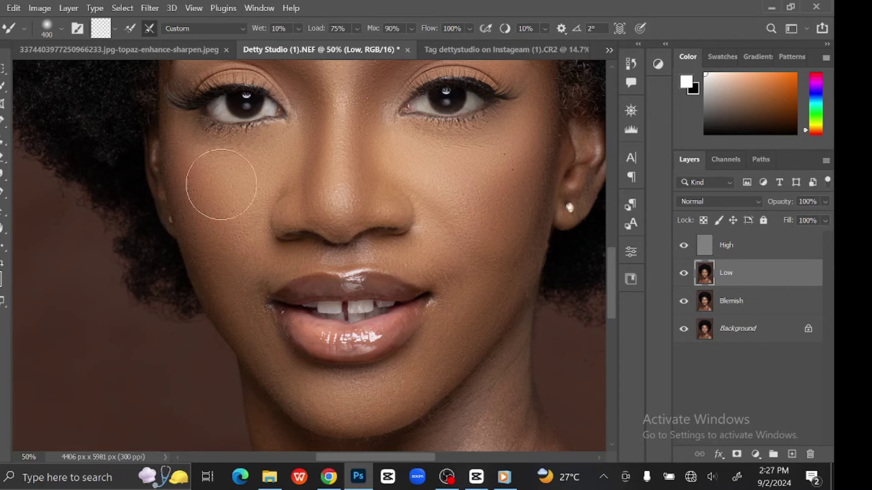
pyautogui.hotkey('ctrl', '-')
pyautogui.hotkey('ctrl', '-')
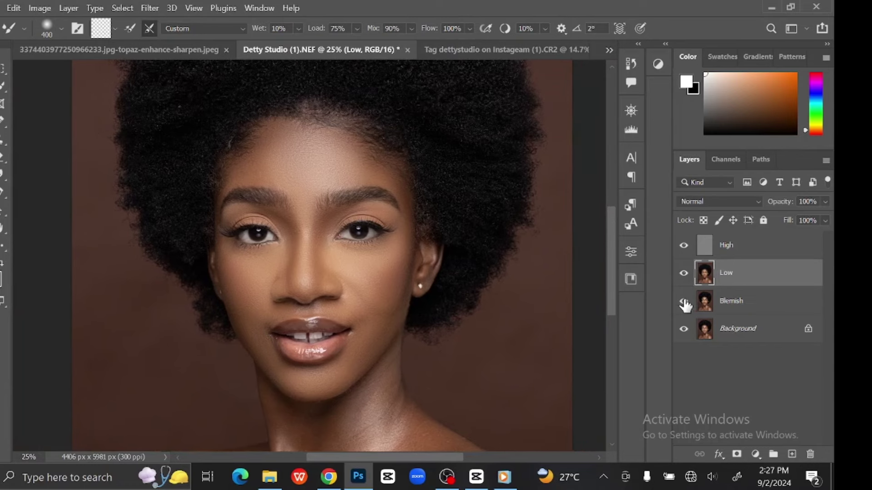
# Step: Toggle the Low layer off and on to compare, then zoom in on the face
pyautogui.click(684, 273)
pyautogui.click(683, 273)
pyautogui.hotkey('ctrl', '+')
pyautogui.hotkey('ctrl', '+')
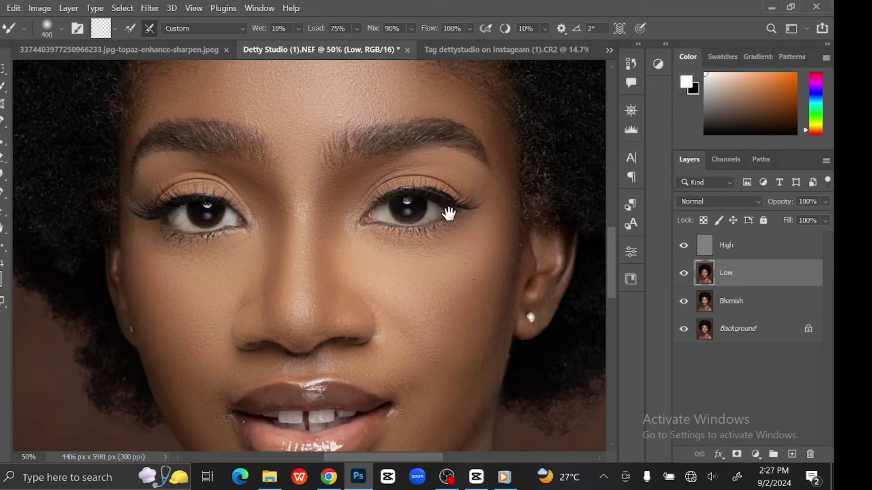
pyautogui.scroll(-1, 309, 259)
pyautogui.press('[')
pyautogui.press('[')
pyautogui.press('[')
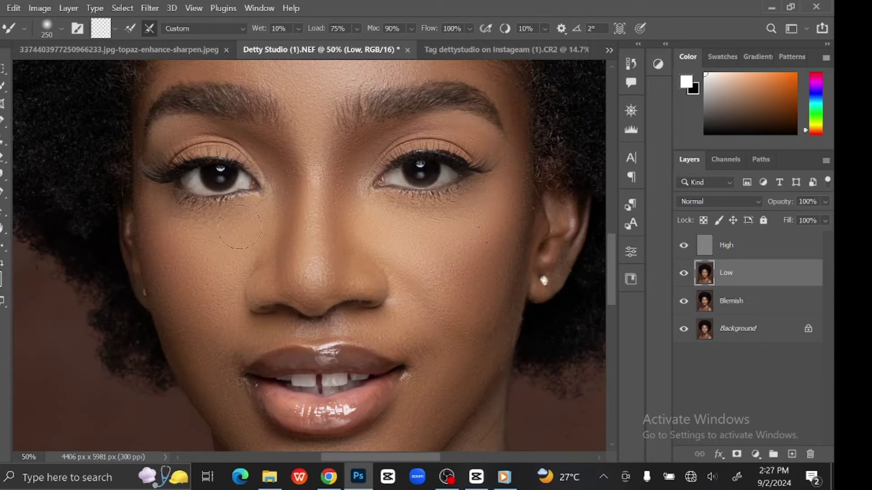
pyautogui.press('[')
pyautogui.press('[')
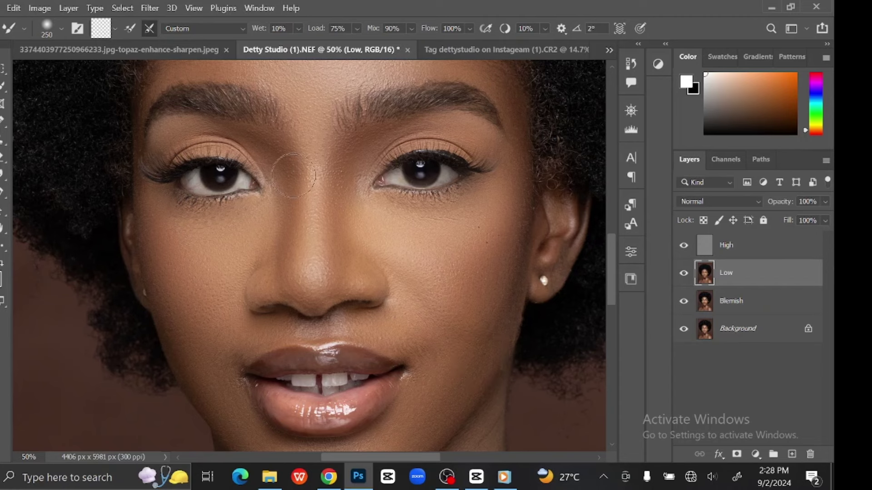
# Step: Smooth the uneven shadows and highlights on the neck with the Mixer Brush
pyautogui.moveTo(396, 280); pyautogui.dragTo(397, 160)
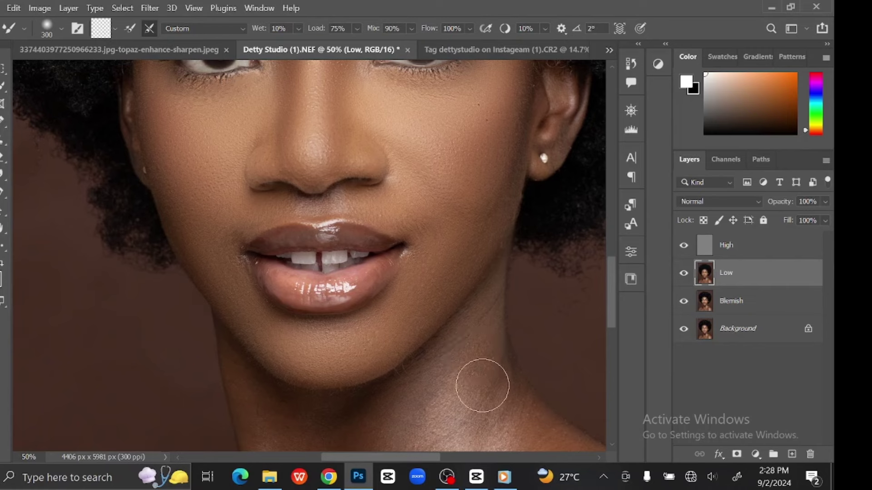
pyautogui.press(']')
pyautogui.moveTo(483, 382); pyautogui.dragTo(463, 292)
pyautogui.press(']')
pyautogui.press(']')
pyautogui.press(']')
pyautogui.press(']')
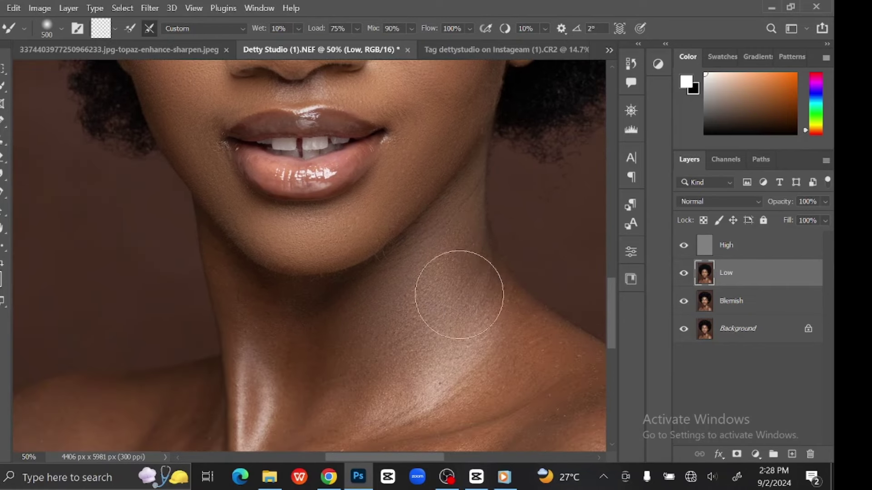
pyautogui.scroll(-3, 369, 350)
pyautogui.press('[')
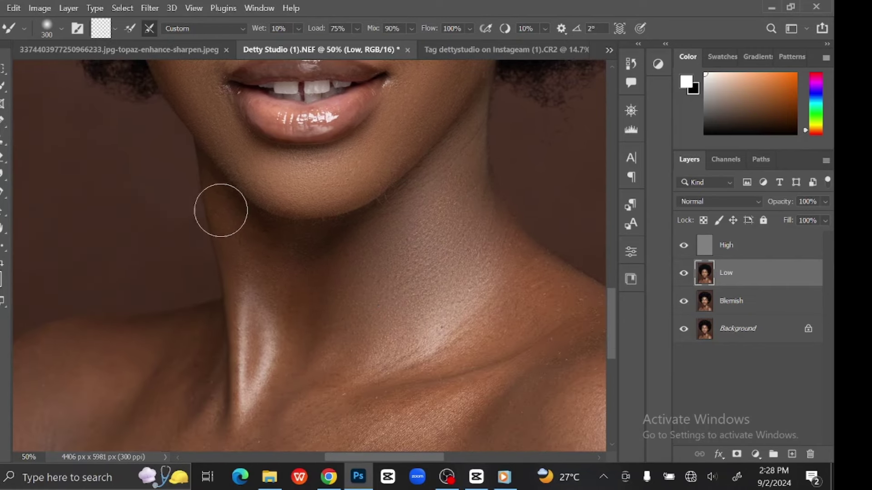
pyautogui.moveTo(311, 269)
pyautogui.mouseDown()
pyautogui.moveTo(271, 288)
pyautogui.moveTo(278, 353)
pyautogui.moveTo(254, 350)
pyautogui.moveTo(286, 385)
pyautogui.mouseUp()
pyautogui.press(']')
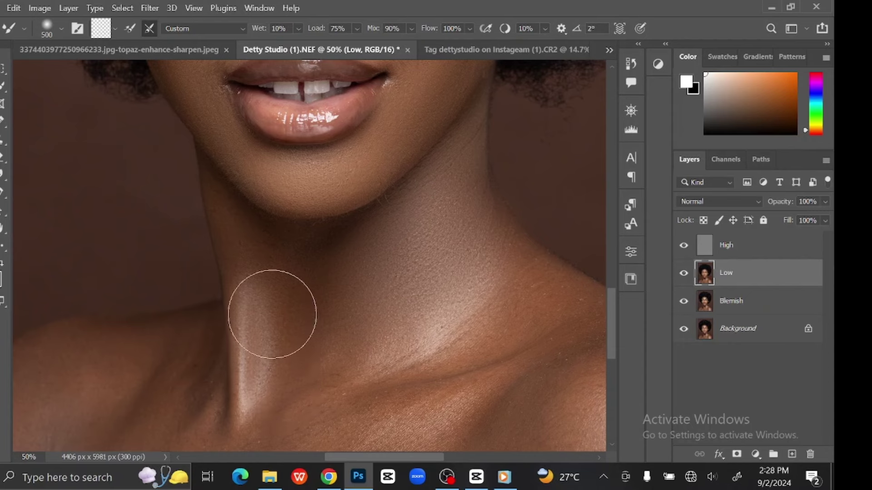
pyautogui.moveTo(272, 308); pyautogui.dragTo(364, 341)
# Step: Blend the dark shadow beside the neck and along the collarbone
pyautogui.scroll(-4, 364, 341)
pyautogui.hscroll(4, 365, 341)
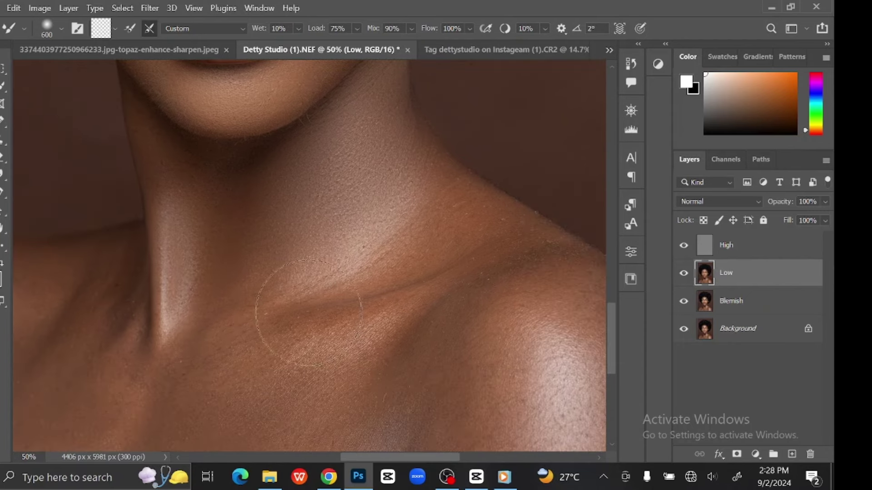
pyautogui.press(']')
pyautogui.scroll(-3, 461, 334)
pyautogui.hscroll(3, 461, 334)
pyautogui.press(']')
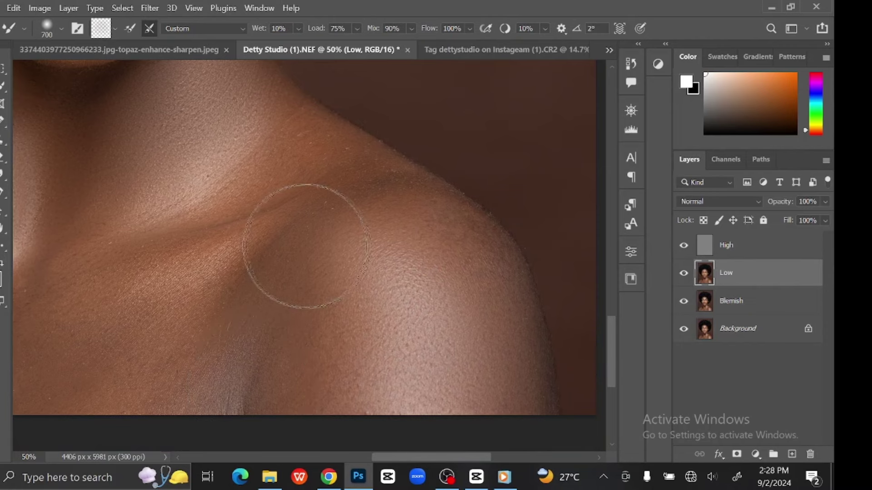
pyautogui.press('space')
pyautogui.moveTo(381, 266); pyautogui.dragTo(495, 237)
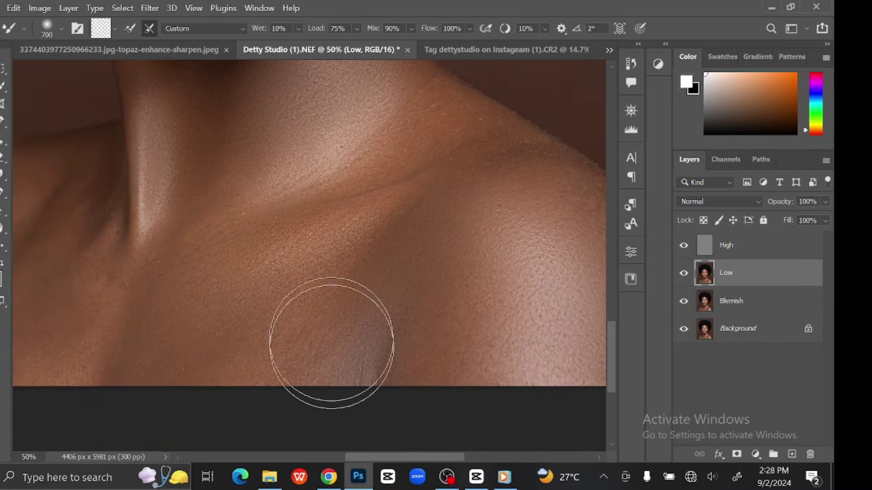
pyautogui.press('space')
pyautogui.moveTo(253, 306); pyautogui.dragTo(311, 297)
pyautogui.press('[')
pyautogui.press('[')
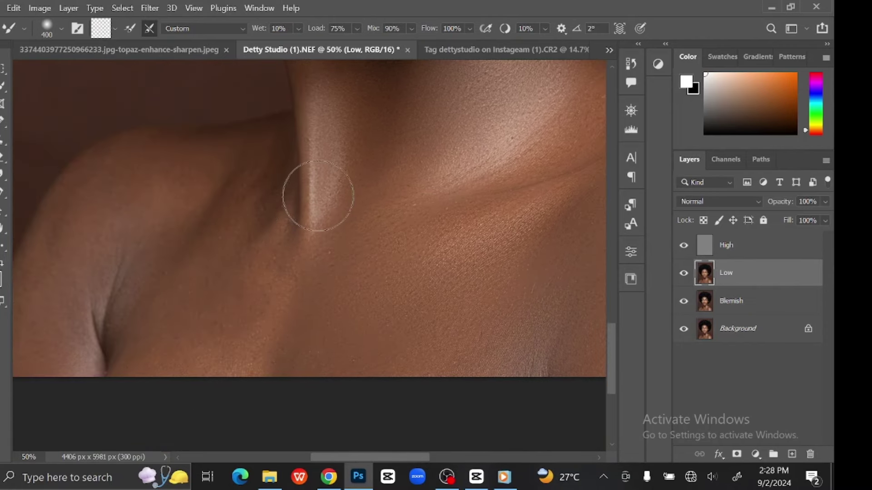
pyautogui.moveTo(260, 173)
pyautogui.mouseDown()
pyautogui.moveTo(268, 189)
pyautogui.moveTo(257, 162)
pyautogui.moveTo(250, 224)
pyautogui.moveTo(238, 212)
pyautogui.moveTo(244, 170)
pyautogui.moveTo(173, 188)
pyautogui.mouseUp()
# Step: Soften the crease on one shoulder, then move over to the other shoulder
pyautogui.press('space')
pyautogui.moveTo(135, 237); pyautogui.dragTo(214, 220)
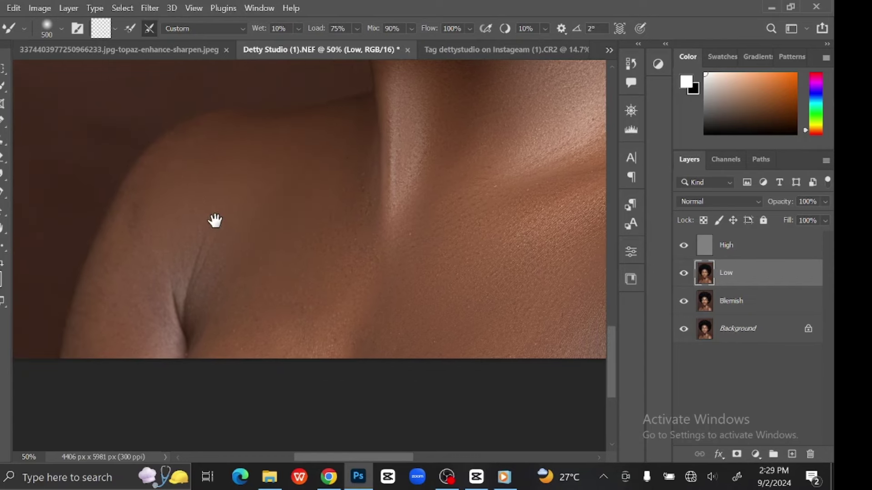
pyautogui.press(']')
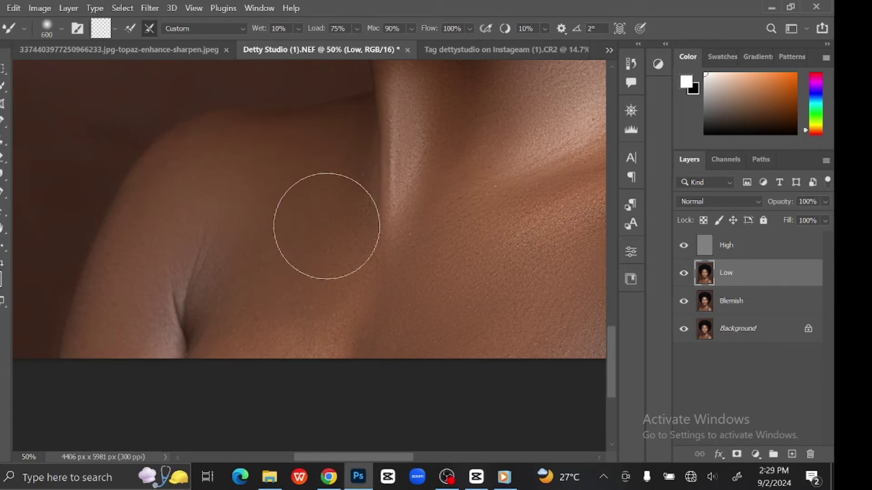
pyautogui.press('[')
pyautogui.moveTo(194, 316); pyautogui.dragTo(189, 317)
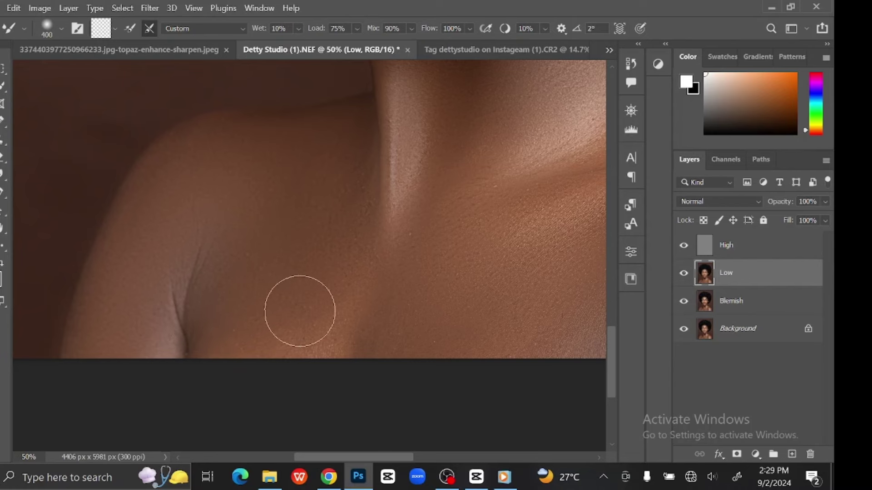
pyautogui.press('space')
pyautogui.moveTo(453, 243)
pyautogui.mouseDown()
pyautogui.moveTo(333, 254)
pyautogui.moveTo(243, 244)
pyautogui.mouseUp()
pyautogui.press('space')
pyautogui.moveTo(399, 300); pyautogui.dragTo(361, 303)
pyautogui.press(']')
pyautogui.press(']')
# Step: Zoom in around the ear and shrink the Mixer Brush to fit the earlobe
pyautogui.hotkey('ctrl', '0')
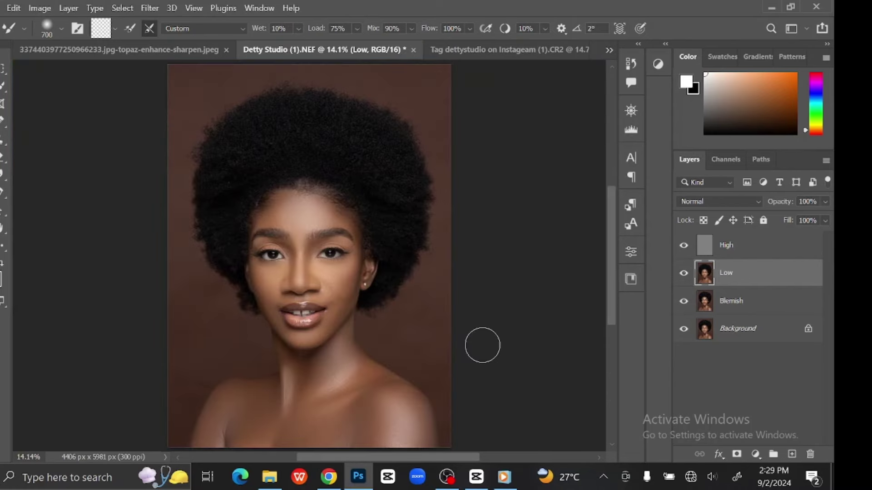
pyautogui.scroll(3, 497, 321)
pyautogui.press('space')
pyautogui.moveTo(498, 321); pyautogui.dragTo(463, 302)
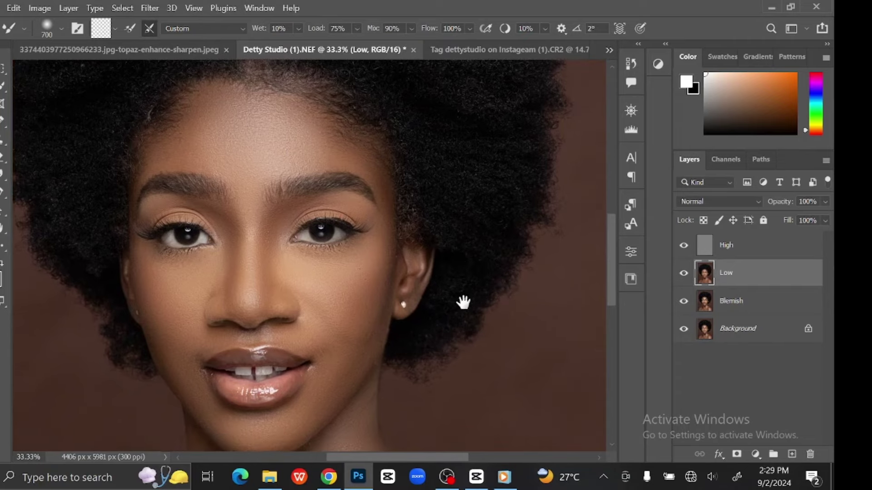
pyautogui.scroll(3, 463, 303)
pyautogui.press('[')
pyautogui.press('[')
pyautogui.press('[')
pyautogui.press('[')
pyautogui.press('[')
pyautogui.press('[')
pyautogui.press('[')
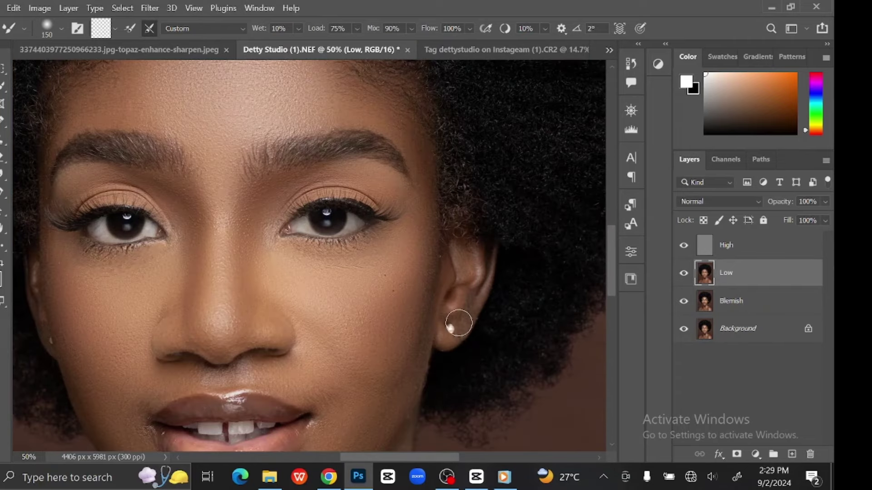
pyautogui.press('[')
# Step: Smooth the side cheeks, lips and jaw, then fit the whole portrait in the window
pyautogui.press('space')
pyautogui.moveTo(70, 302); pyautogui.dragTo(243, 287)
pyautogui.press(']')
pyautogui.press(']')
pyautogui.press(']')
pyautogui.press(']')
pyautogui.press(']')
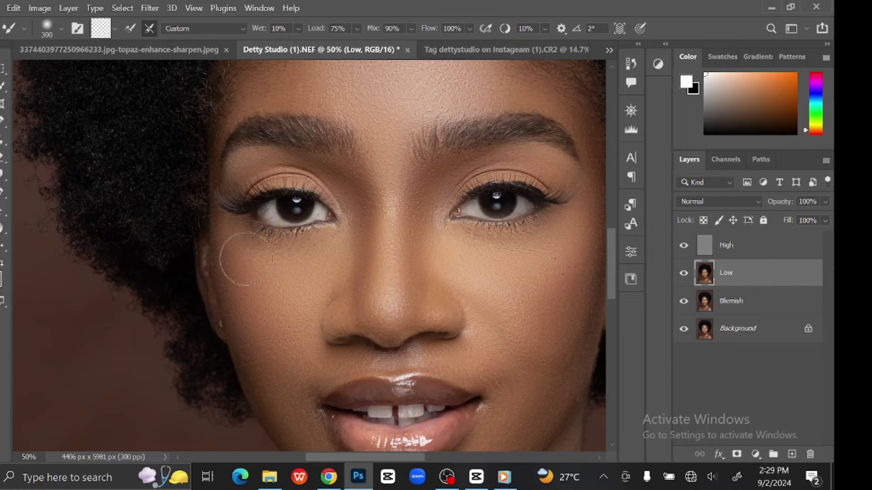
pyautogui.press('space')
pyautogui.moveTo(398, 333); pyautogui.dragTo(336, 222)
pyautogui.press('space')
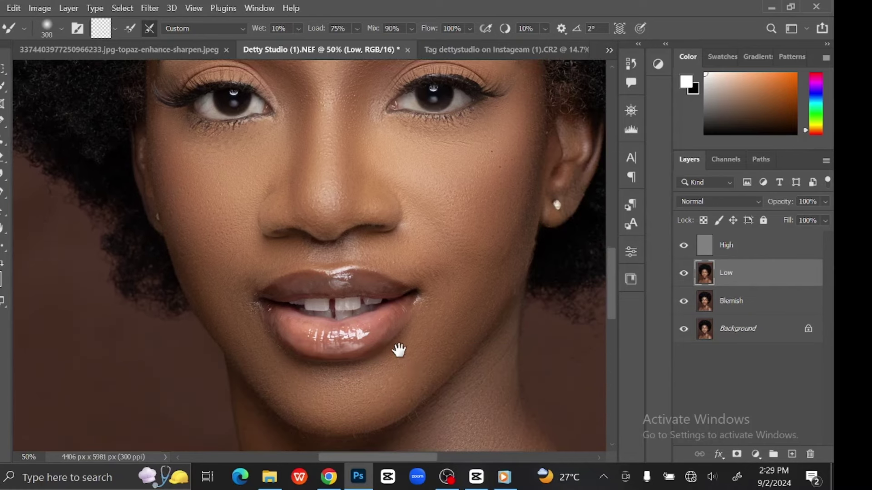
pyautogui.moveTo(399, 350); pyautogui.dragTo(359, 293)
pyautogui.hotkey('ctrl', '0')
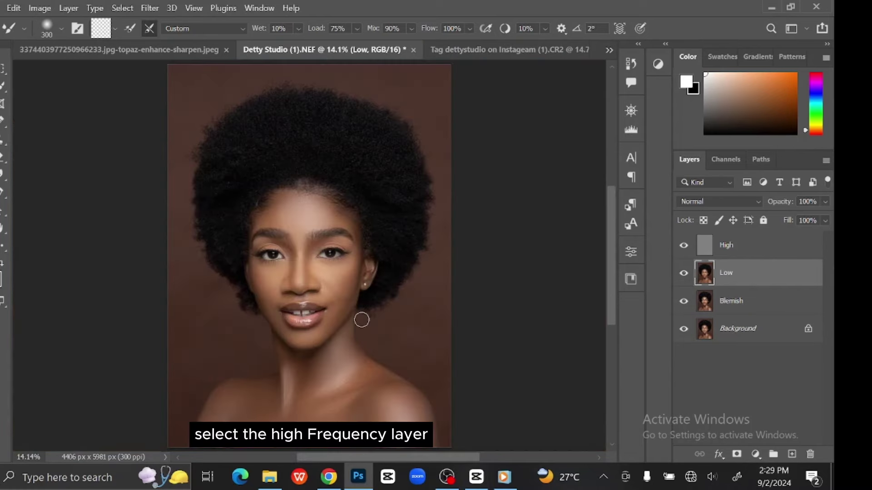
# Step: Group the High, Low and Blemish layers into Group 1 with Ctrl+G
pyautogui.click(770, 252)
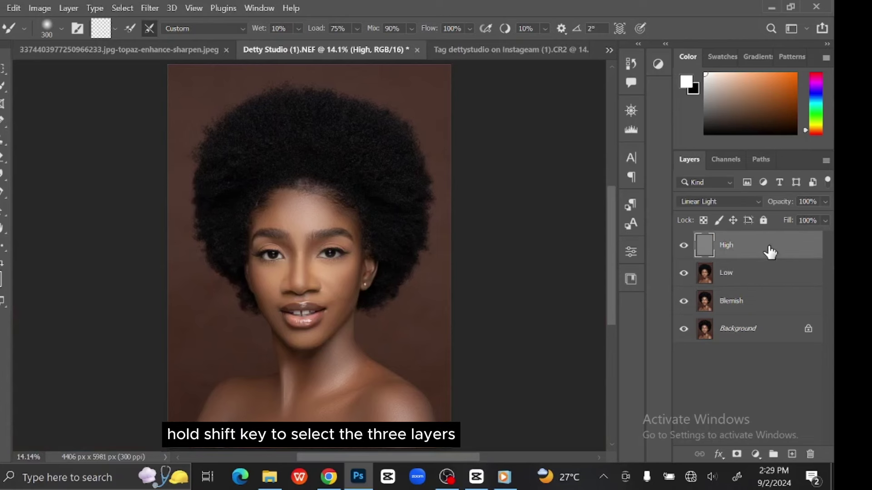
pyautogui.keyDown('shift'); pyautogui.click(768, 310); pyautogui.keyUp('shift')
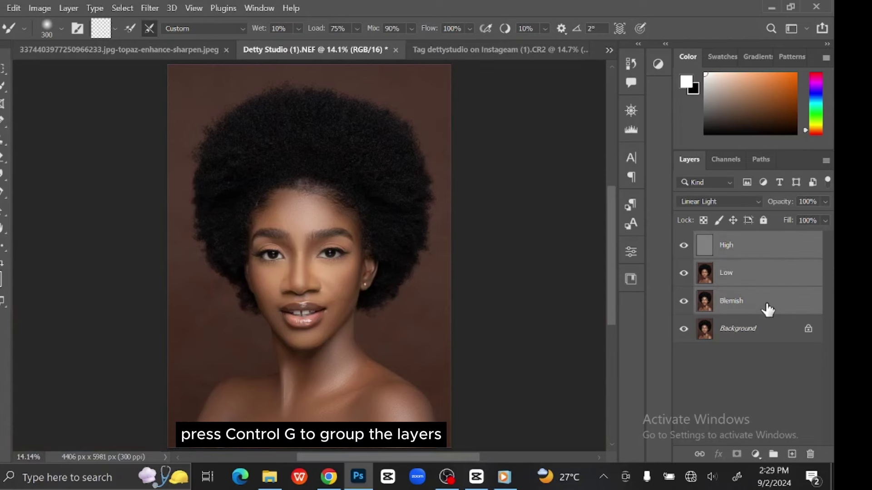
pyautogui.hotkey('ctrl', 'g')
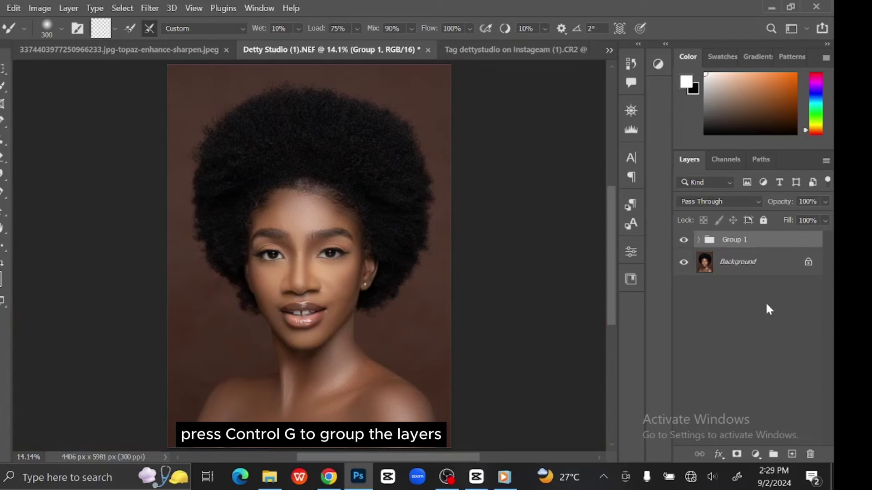
# Step: Hide and show Group 1 to compare before and after, then deselect it
pyautogui.click(684, 240)
pyautogui.click(684, 240)
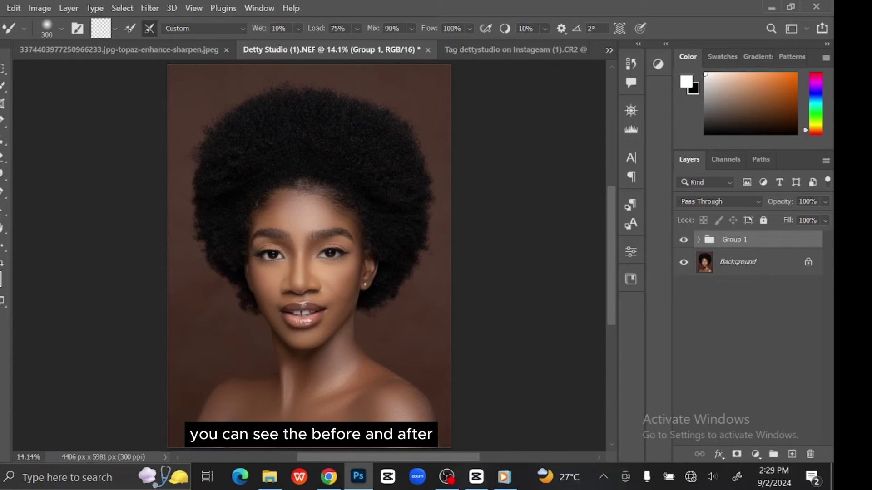
pyautogui.press('v')
pyautogui.click(307, 289)
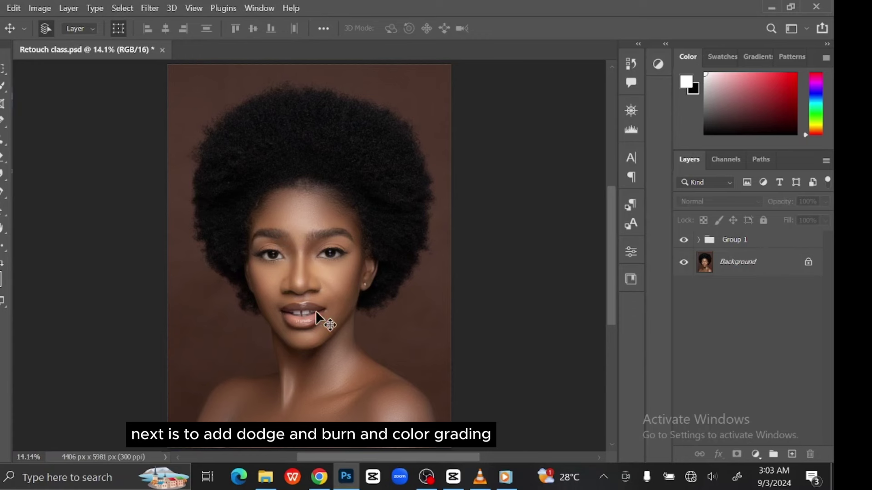
# Step: Inside Group 1, add Curves 1 above High and raise its curve to brighten the portrait
pyautogui.click(698, 240)
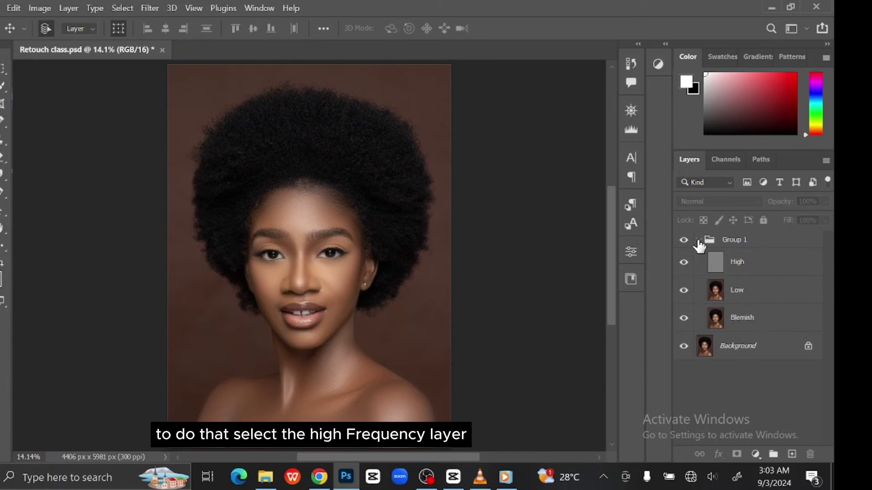
pyautogui.click(764, 265)
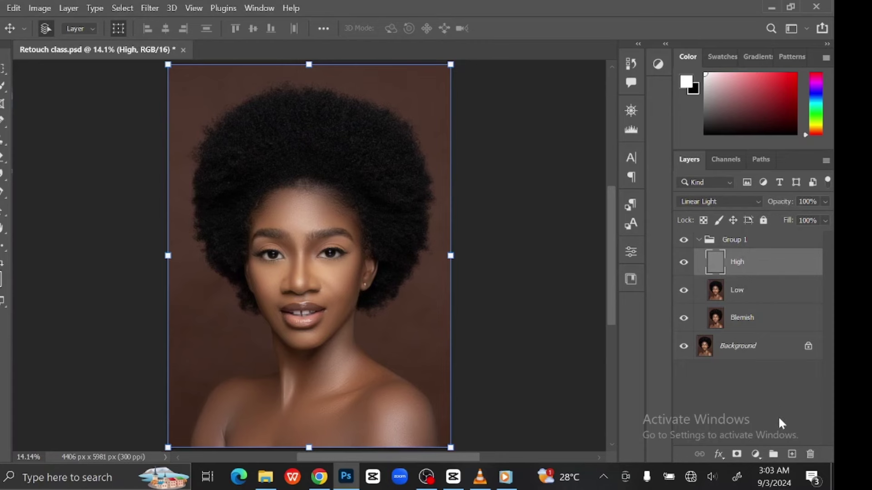
pyautogui.click(755, 454)
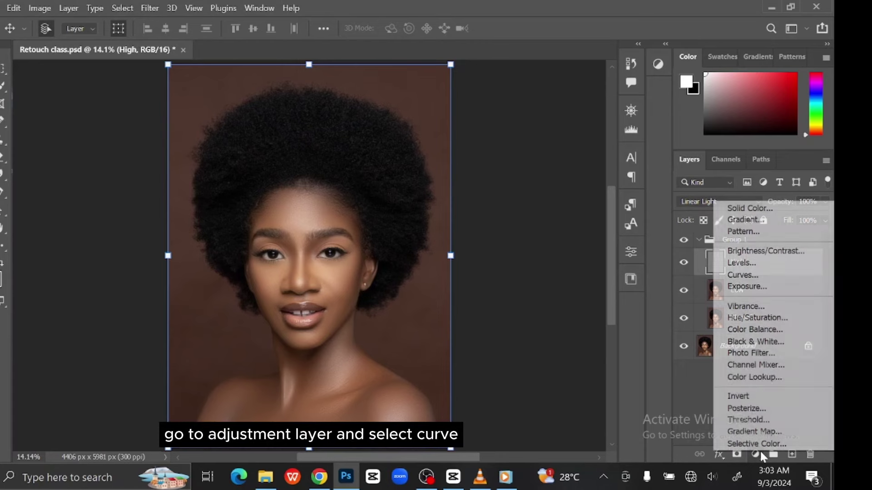
pyautogui.click(758, 276)
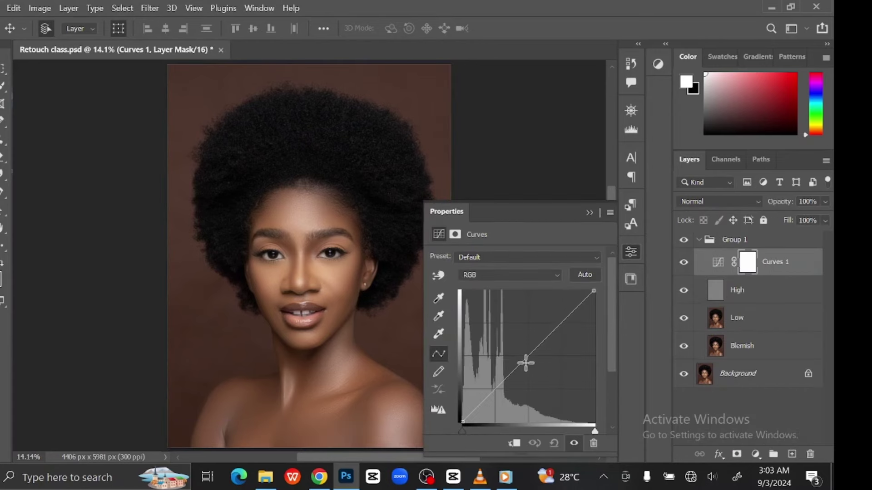
pyautogui.moveTo(526, 359); pyautogui.dragTo(498, 319)
pyautogui.click(590, 213)
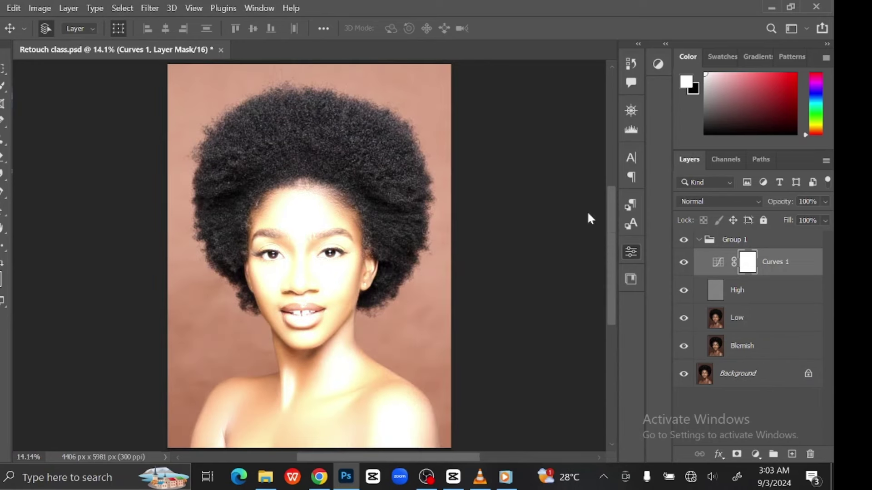
# Step: Add a second Curves layer, Curves 2, with its curve pulled down to darken
pyautogui.click(755, 454)
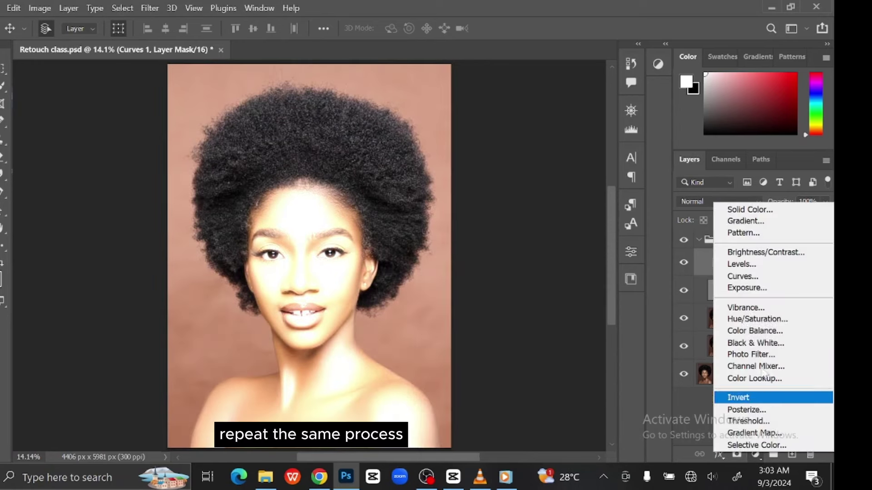
pyautogui.click(744, 275)
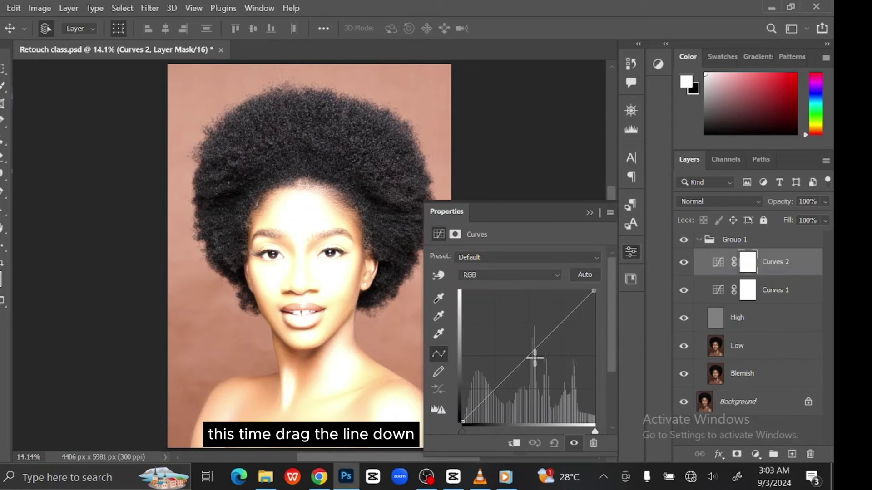
pyautogui.moveTo(535, 358); pyautogui.dragTo(557, 396)
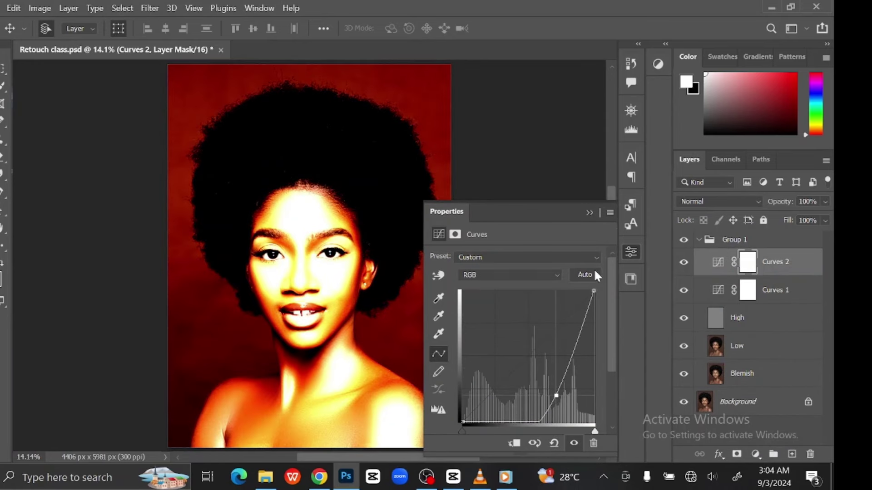
pyautogui.click(589, 213)
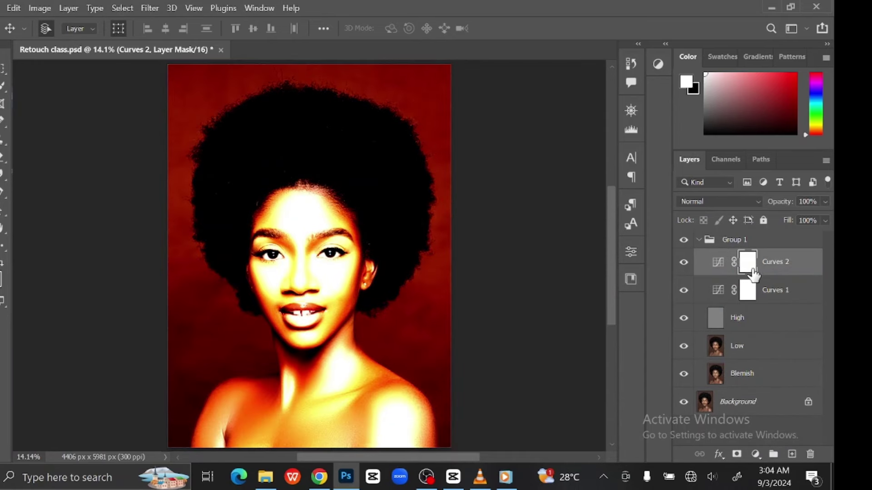
# Step: Invert the Curves 2 and Curves 1 masks to black with Ctrl+I
pyautogui.moveTo(751, 265); pyautogui.dragTo(751, 265)
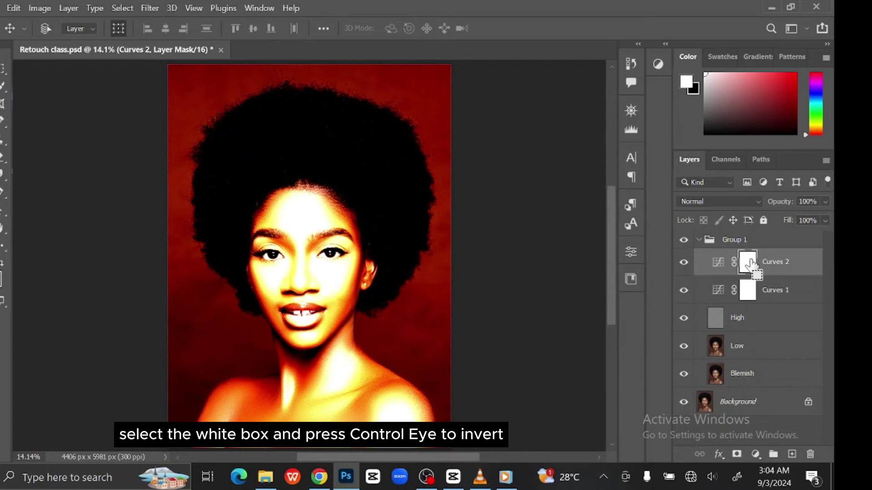
pyautogui.hotkey('ctrl', 'i')
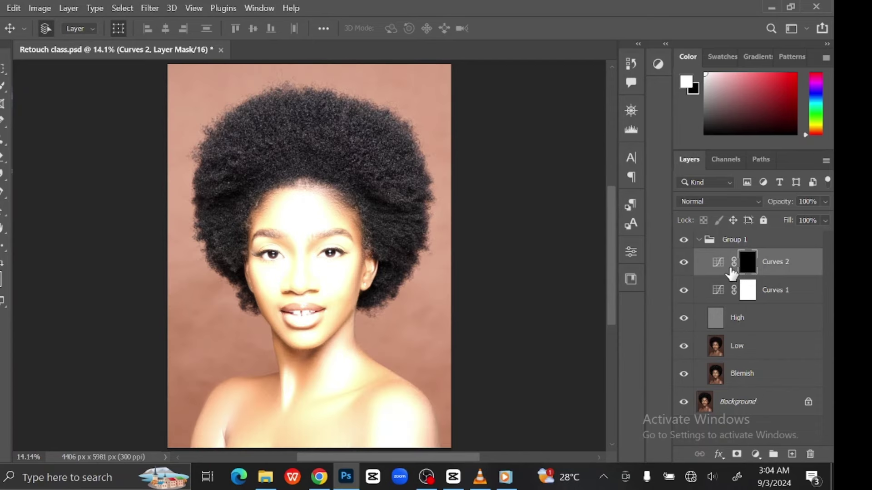
pyautogui.click(750, 292)
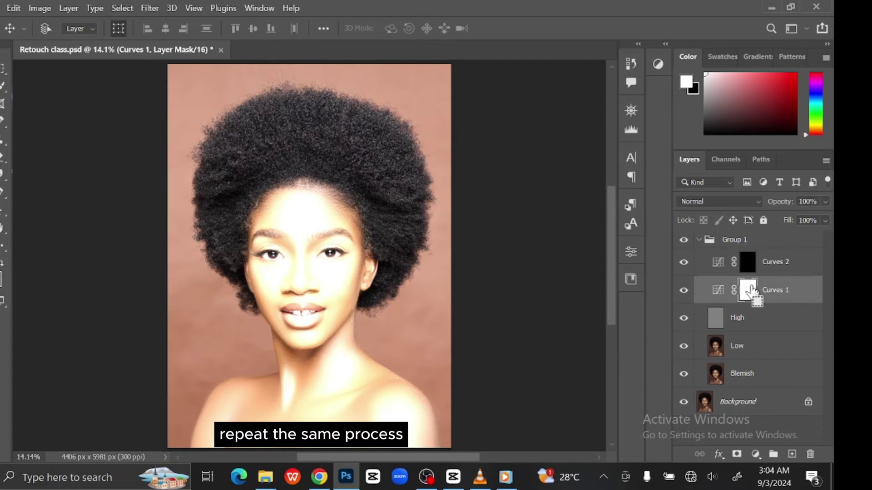
pyautogui.hotkey('ctrl', 'i')
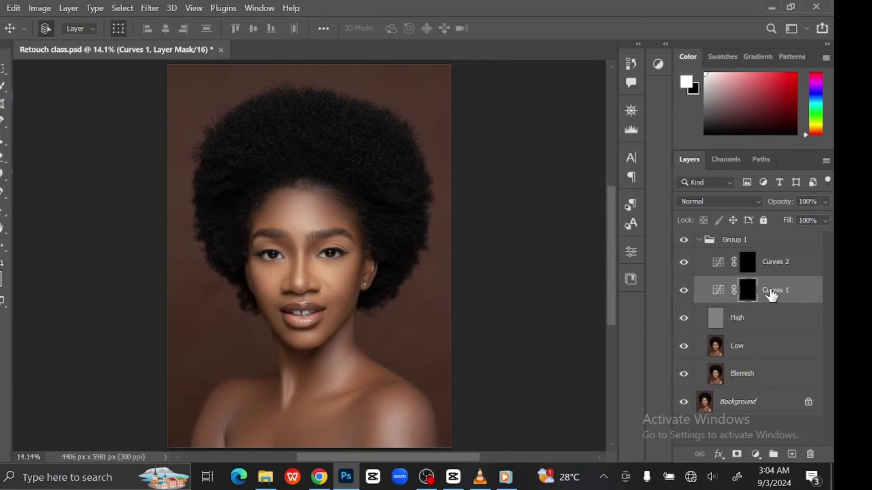
# Step: Rename Curves 1 to Dodge and Curves 2 to Burn, then make Dodge active
pyautogui.doubleClick(771, 292)
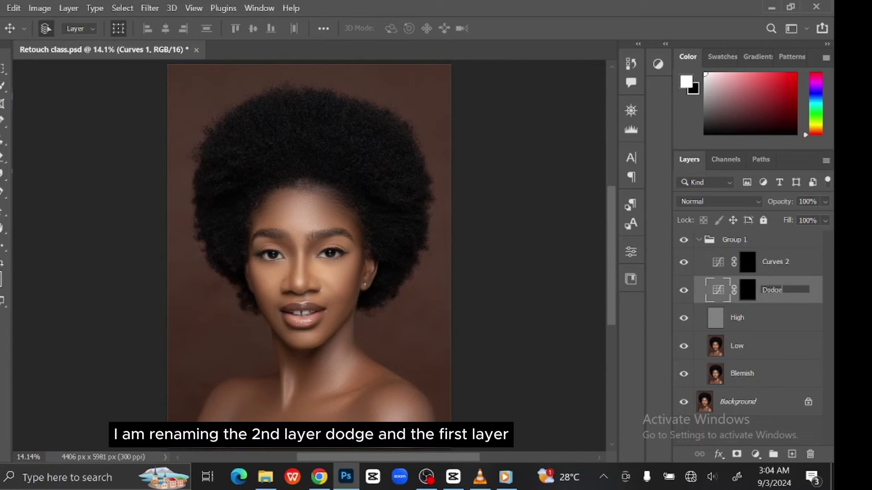
pyautogui.press('Return')
pyautogui.doubleClick(772, 262)
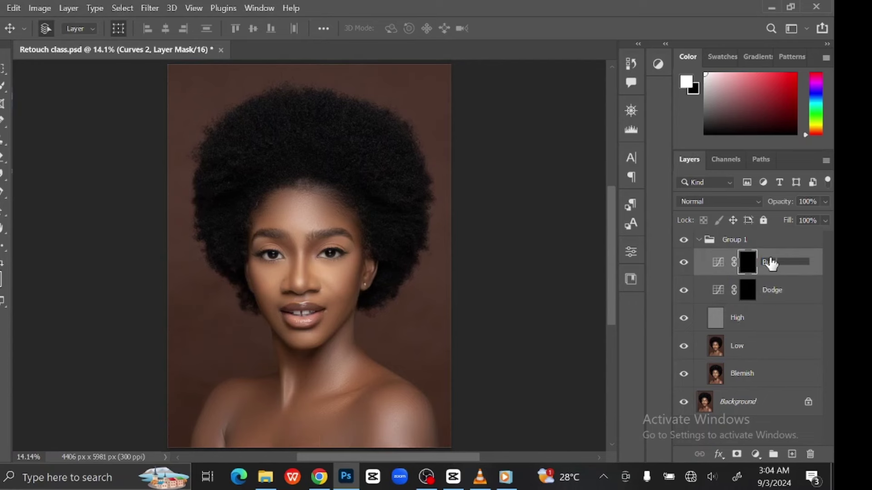
pyautogui.write('Burn')
pyautogui.press('Return')
pyautogui.click(782, 293)
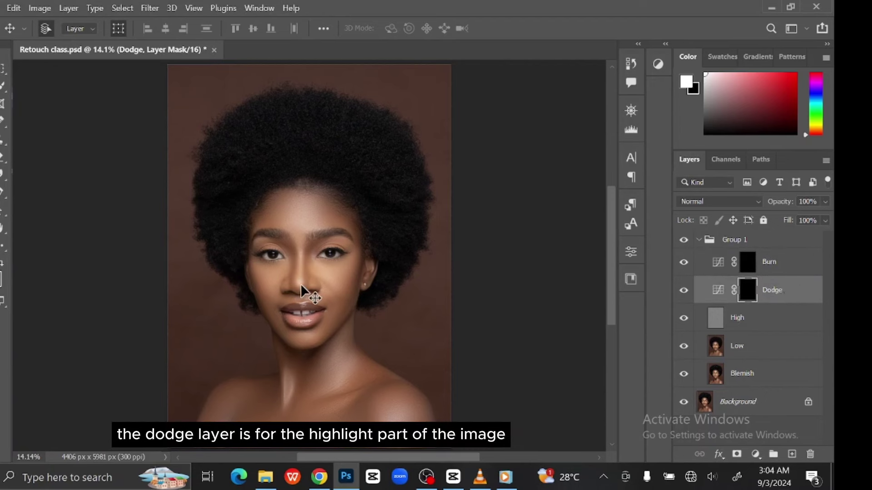
# Step: Target the Dodge mask, switch to the Brush tool, and zoom the portrait to 33.3%
pyautogui.click(792, 267)
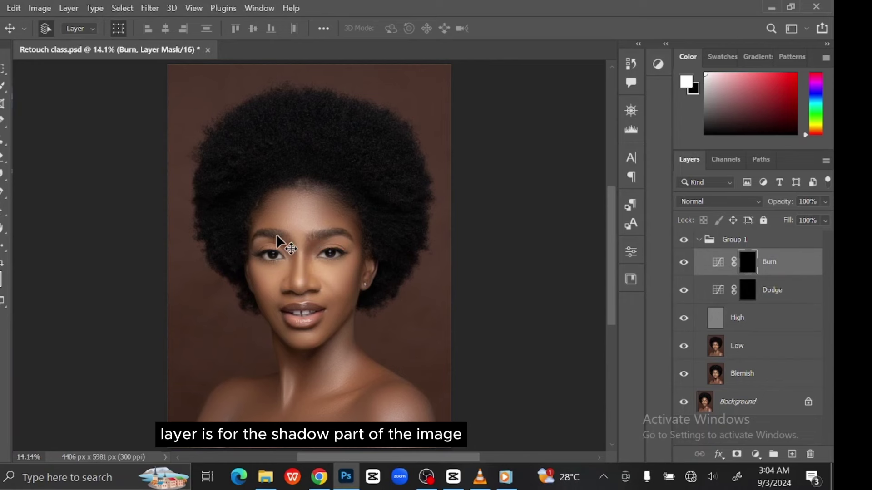
pyautogui.click(748, 293)
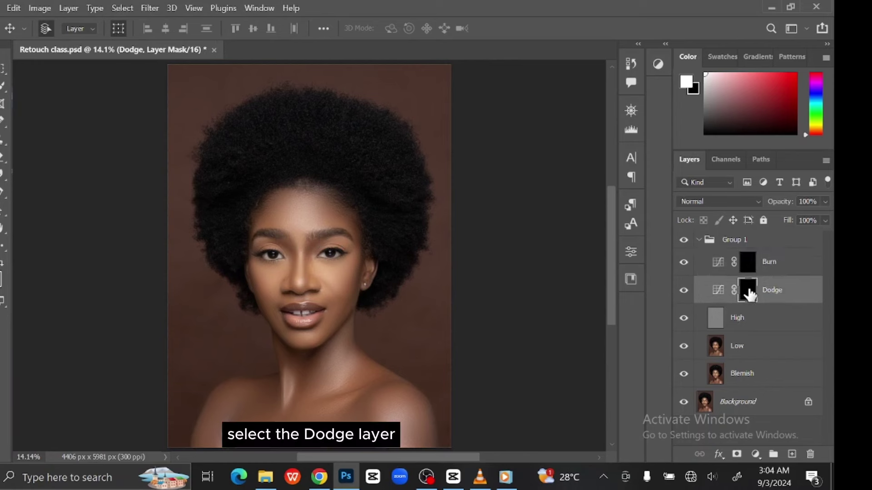
pyautogui.click(4, 138)
pyautogui.click(34, 139)
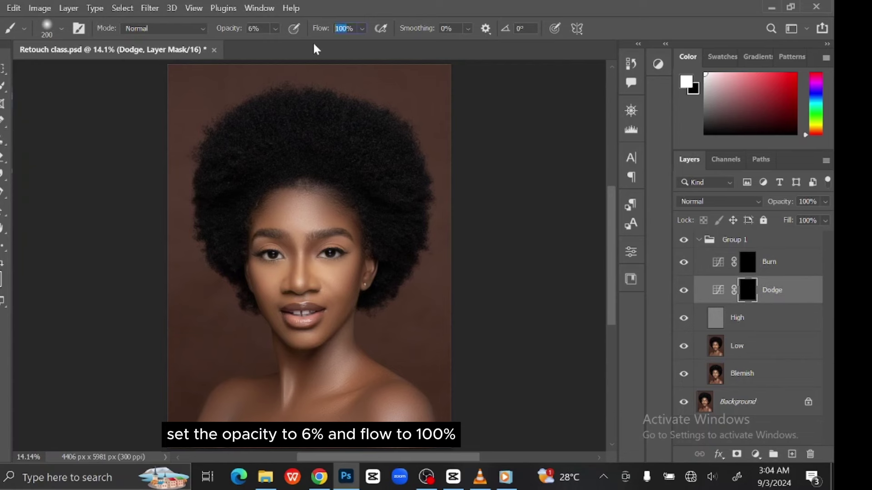
pyautogui.hotkey('ctrl', '+')
pyautogui.hotkey('ctrl', '+')
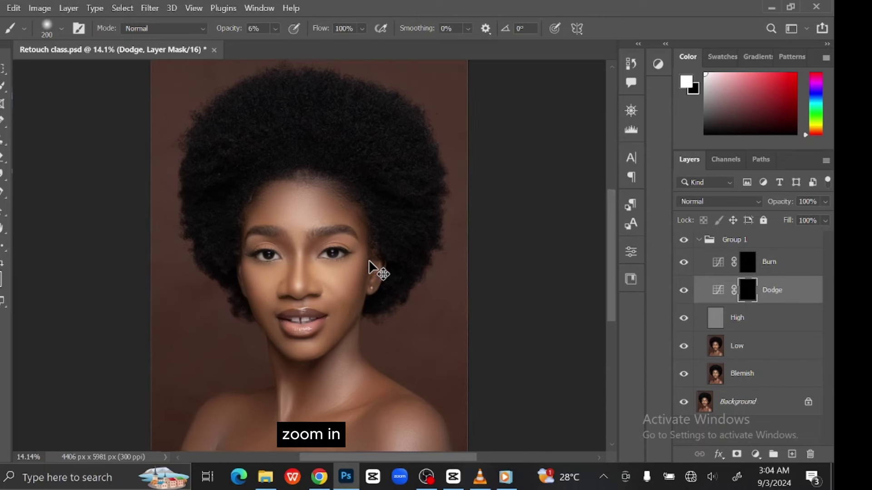
pyautogui.hotkey('ctrl', '+')
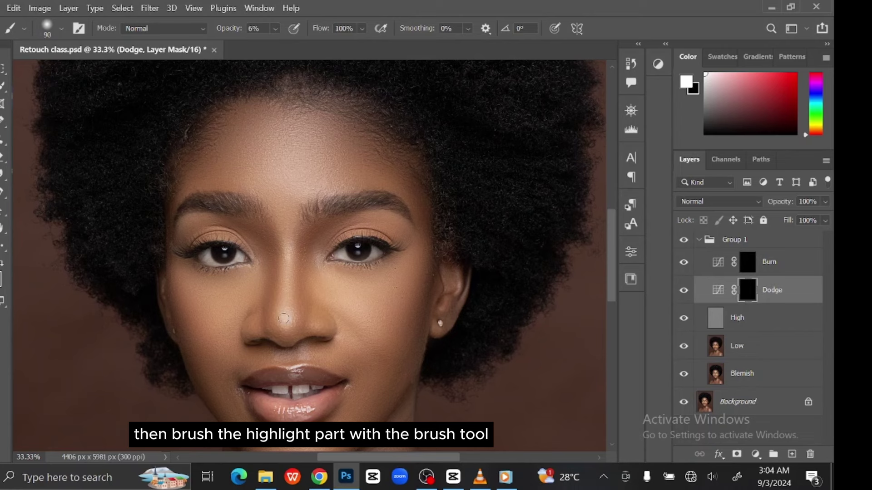
# Step: Paint white at 6% over chin, jaw and shoulder highlights, using brush sizes from 100 to 900
pyautogui.press(']')
pyautogui.press(']')
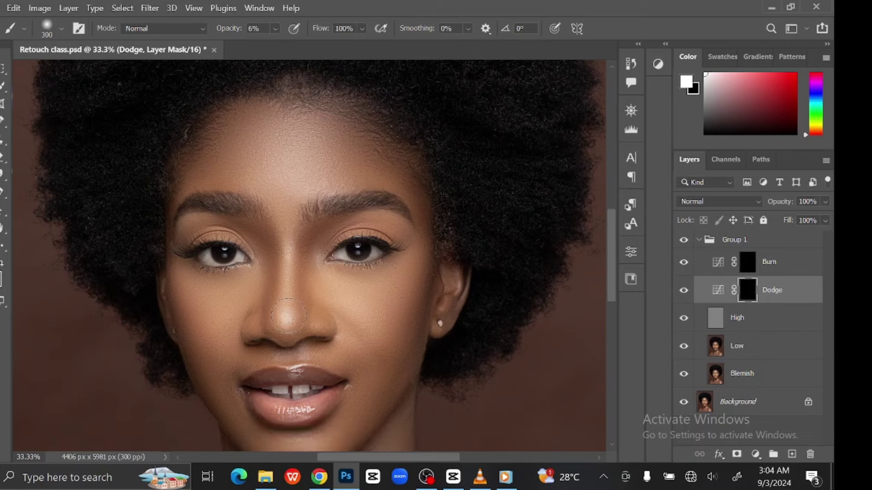
pyautogui.press('[')
pyautogui.press('[')
pyautogui.press('[')
pyautogui.moveTo(356, 365); pyautogui.dragTo(362, 283)
pyautogui.press(']')
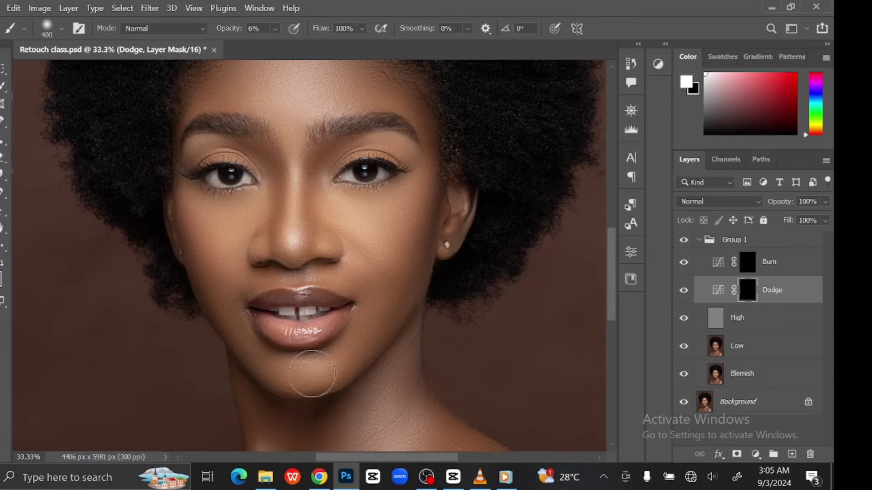
pyautogui.moveTo(405, 337); pyautogui.dragTo(393, 127)
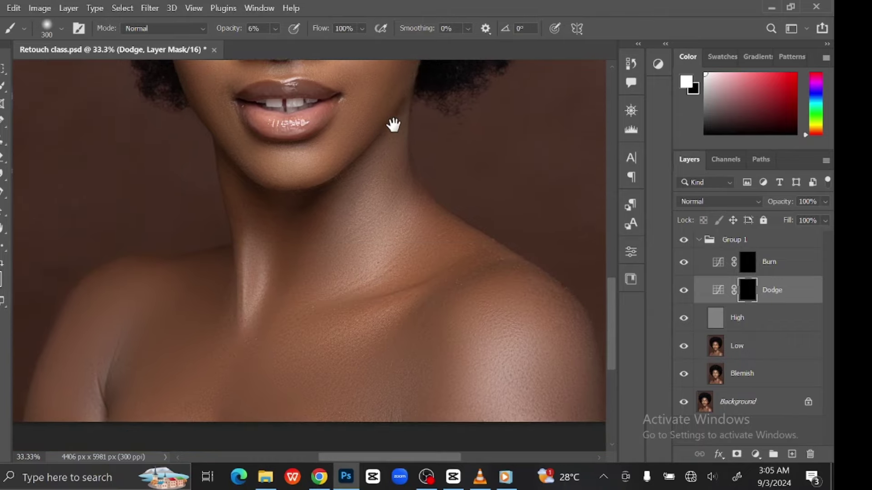
pyautogui.press(']')
pyautogui.press(']')
pyautogui.press(']')
pyautogui.press(']')
pyautogui.press(']')
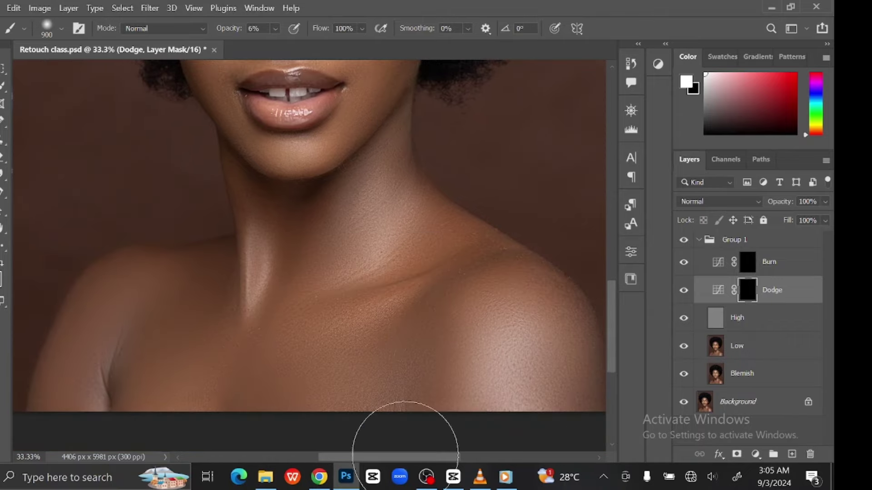
pyautogui.moveTo(467, 282)
pyautogui.mouseDown()
pyautogui.moveTo(482, 359)
pyautogui.moveTo(505, 377)
pyautogui.mouseUp()
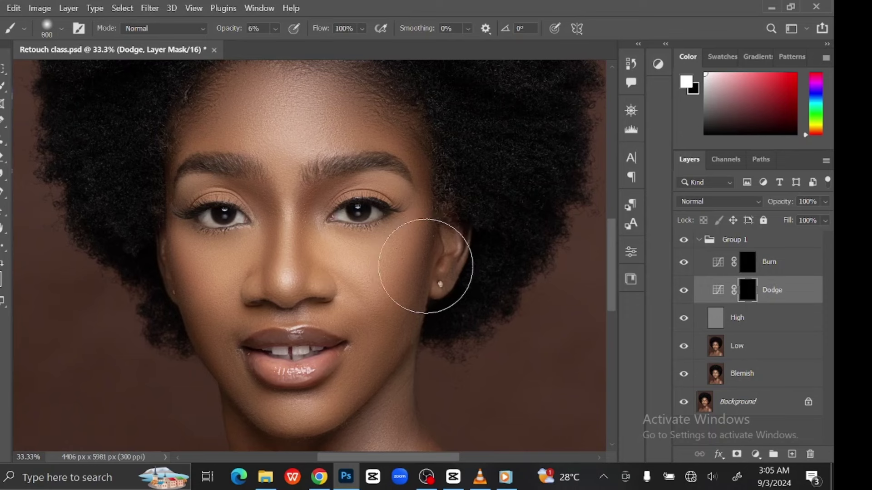
pyautogui.press('[')
pyautogui.press('[')
pyautogui.press('[')
pyautogui.press('[')
pyautogui.press('[')
pyautogui.press('[')
pyautogui.press('[')
pyautogui.press('[')
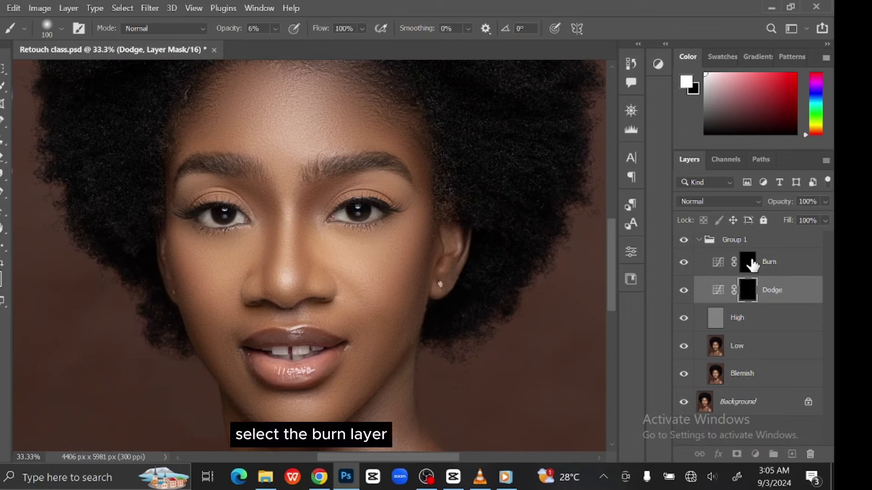
# Step: Target the Burn mask and paint shadows around the brows and temples at brush size 250
pyautogui.click(749, 260)
pyautogui.press(']')
pyautogui.press(']')
pyautogui.press(']')
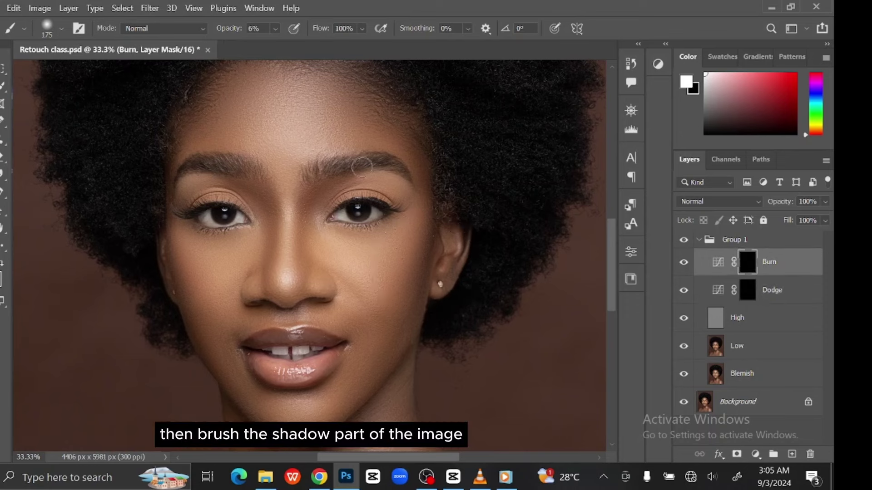
pyautogui.press(']')
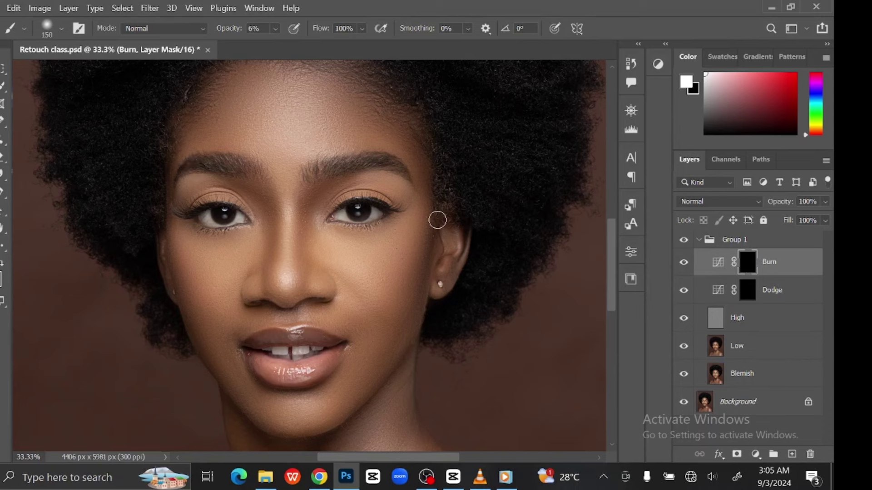
pyautogui.press(']')
pyautogui.press(']')
pyautogui.press(']')
pyautogui.press(']')
pyautogui.moveTo(463, 312); pyautogui.dragTo(470, 258)
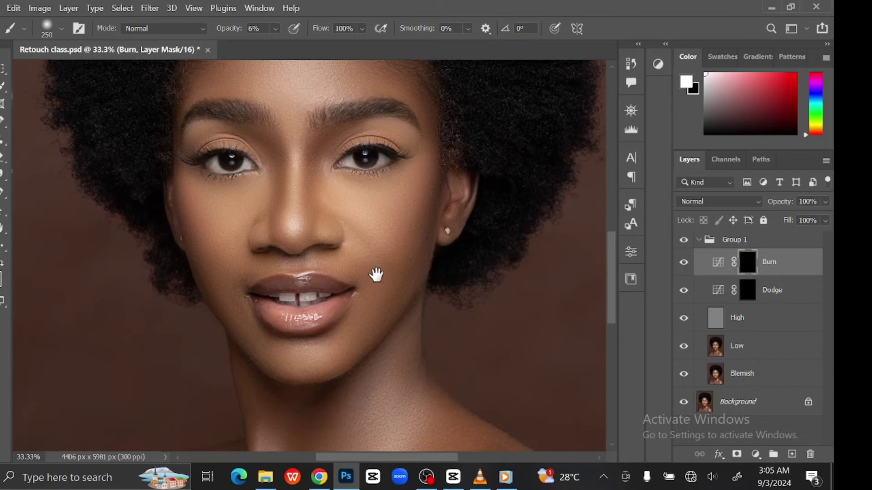
# Step: Fit the portrait, toggle Burn off and on to compare, and reselect the Burn layer
pyautogui.hotkey('ctrl', '0')
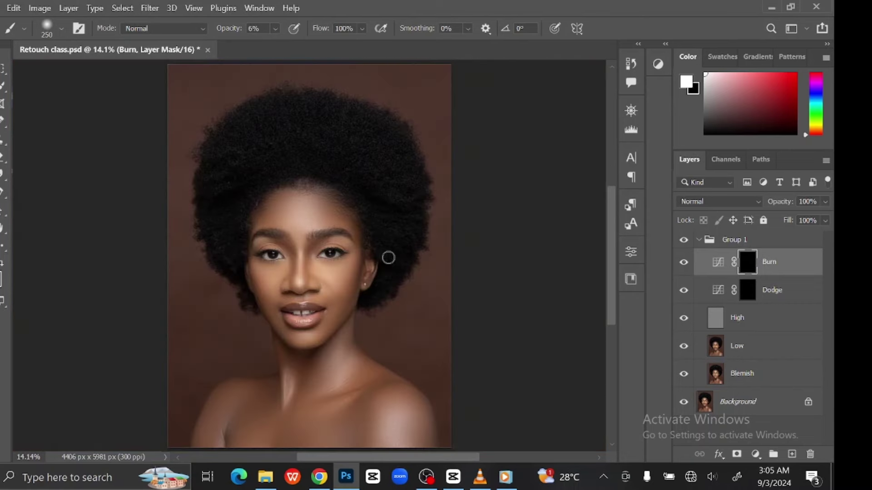
pyautogui.click(684, 263)
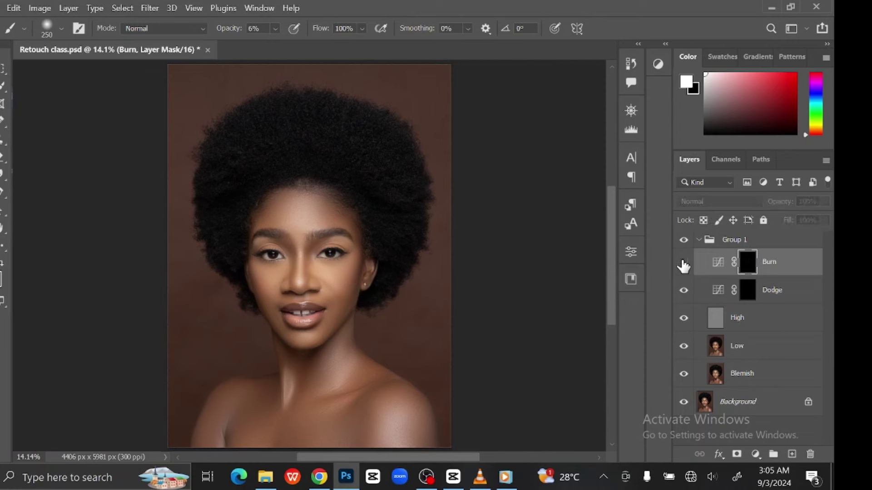
pyautogui.click(683, 262)
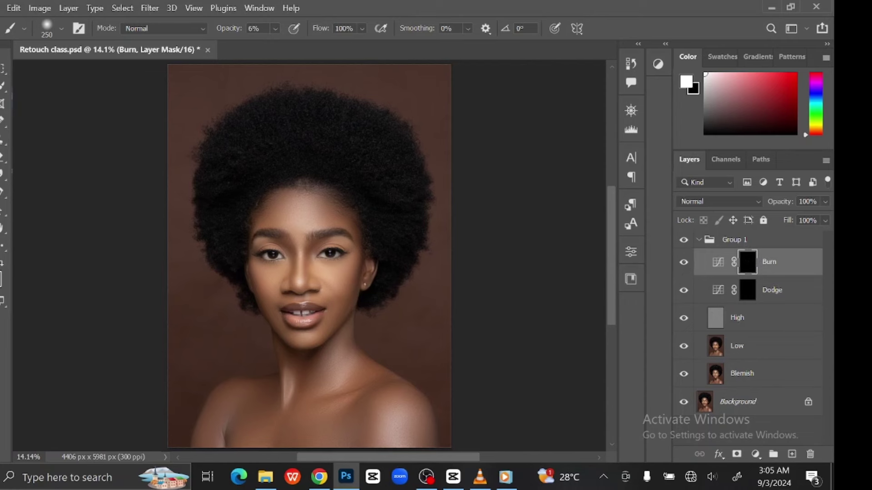
pyautogui.click(4, 68)
pyautogui.click(75, 203)
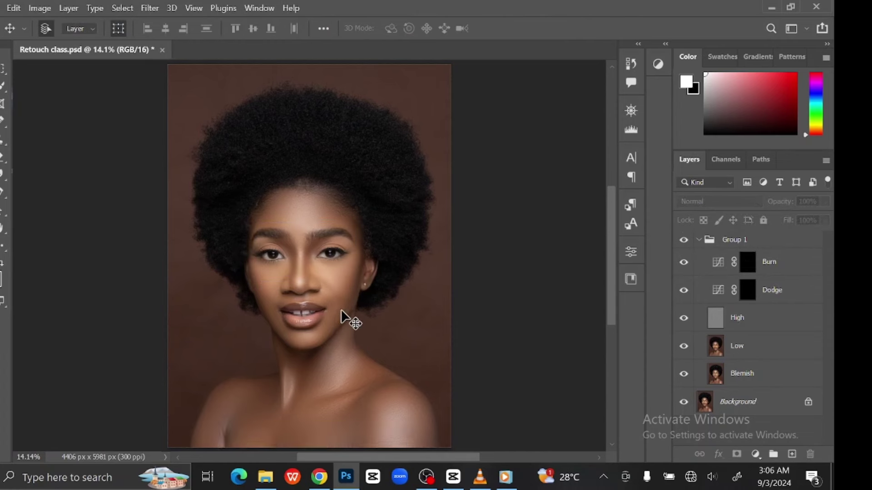
pyautogui.click(790, 272)
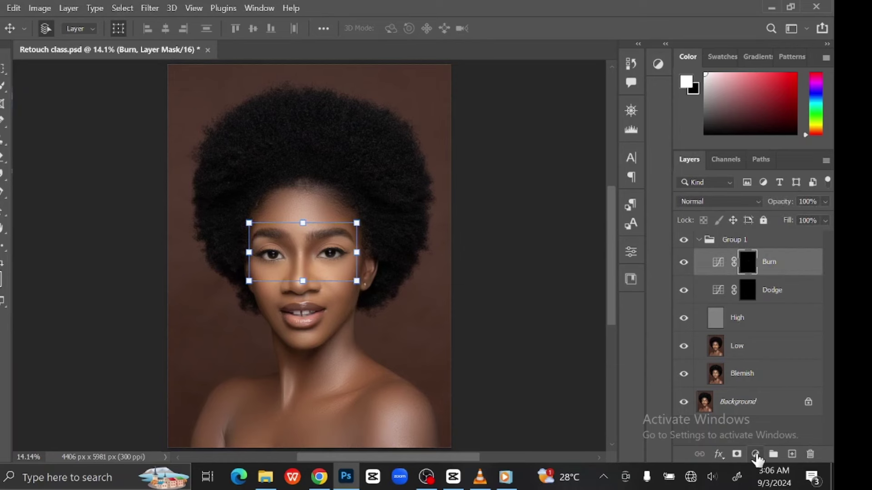
pyautogui.click(755, 455)
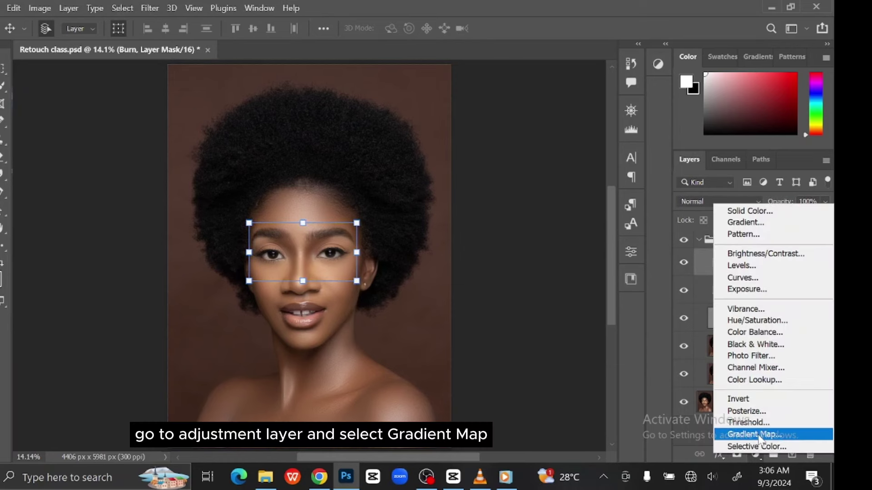
# Step: Add a Gradient Map 1 layer above Burn and switch its visibility off
pyautogui.click(756, 434)
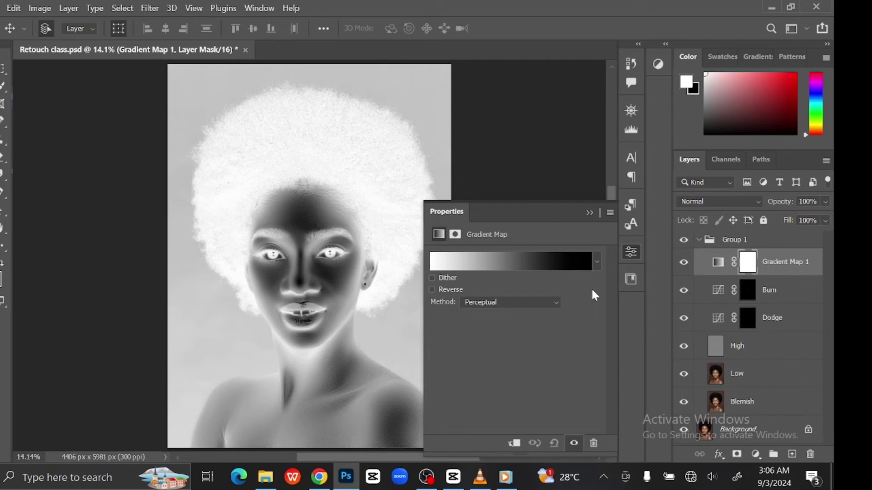
pyautogui.click(684, 262)
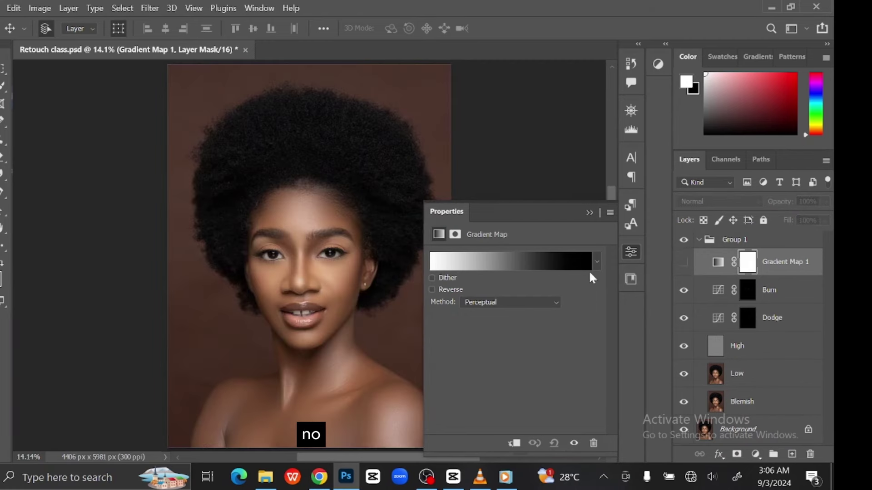
# Step: Set the gradient map's left colour stop to dark brown #2f1b11
pyautogui.click(522, 263)
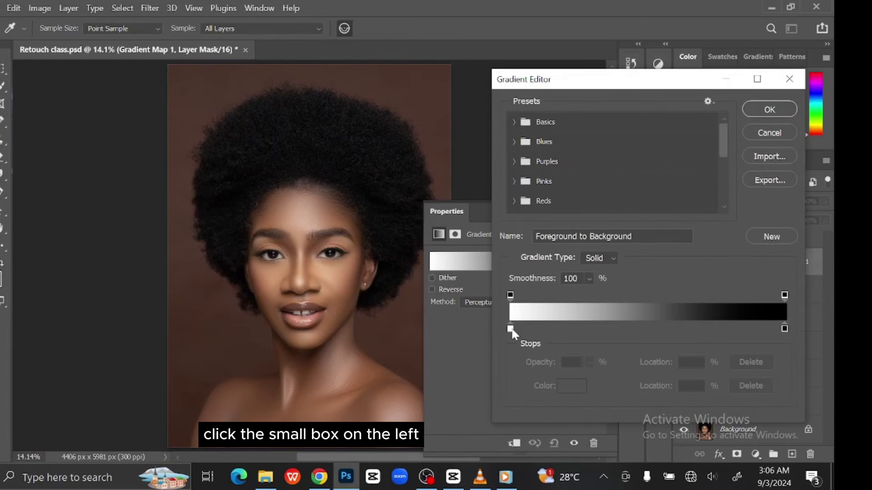
pyautogui.click(510, 329)
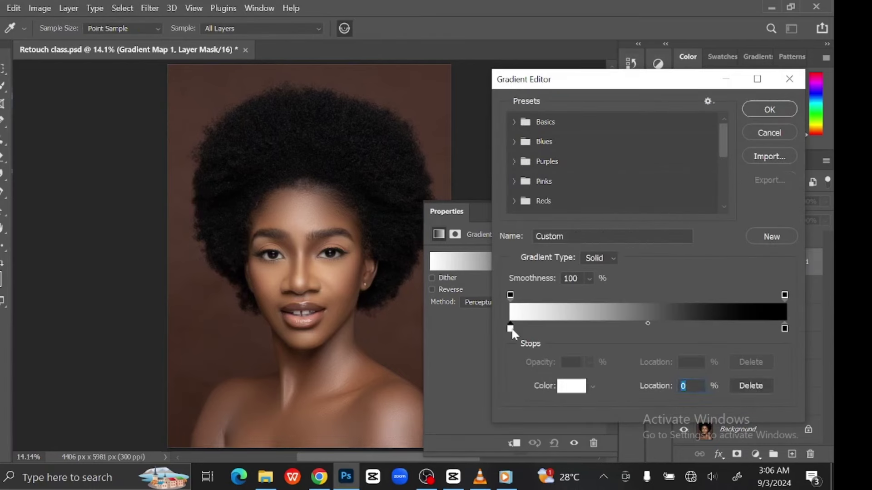
pyautogui.click(572, 388)
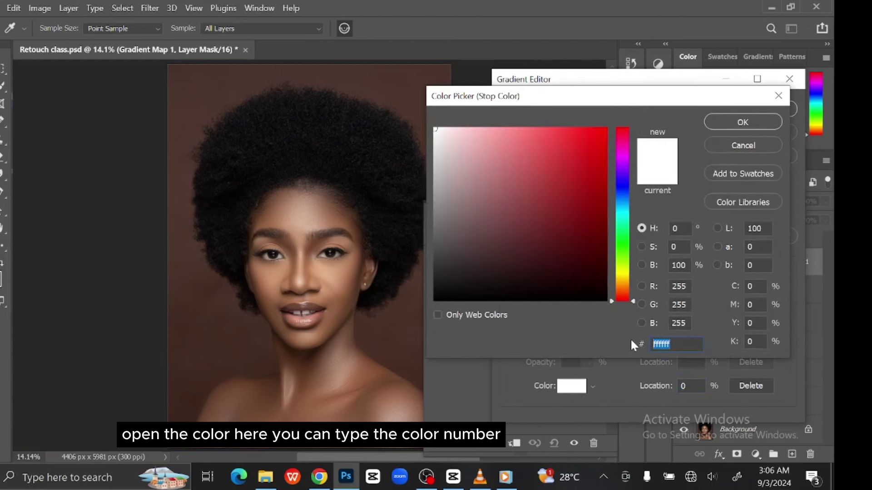
pyautogui.write('2')
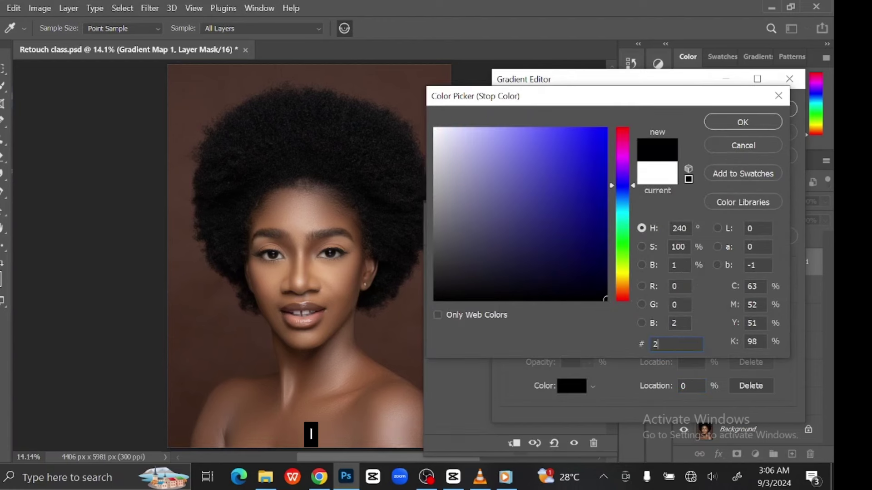
pyautogui.write('f1b')
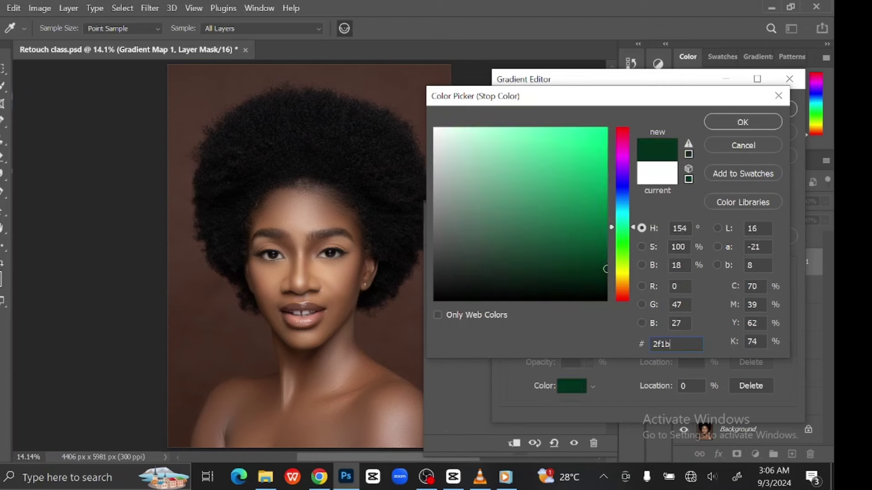
pyautogui.write('11')
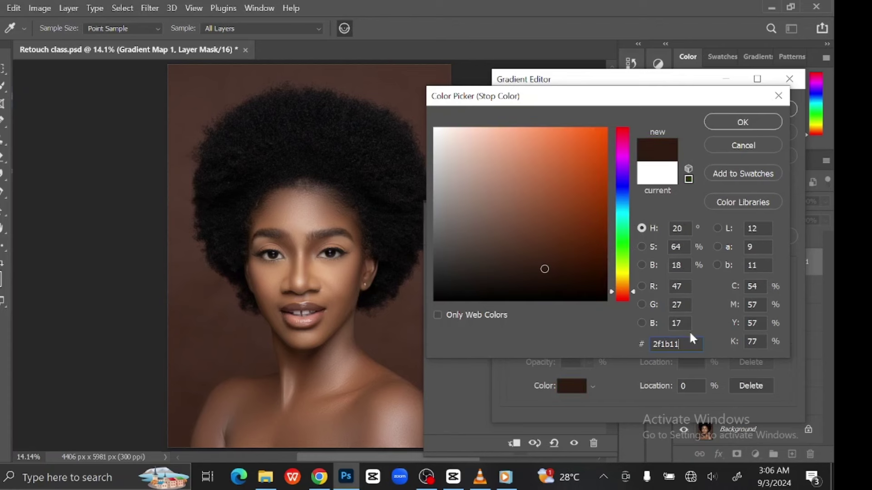
pyautogui.click(751, 119)
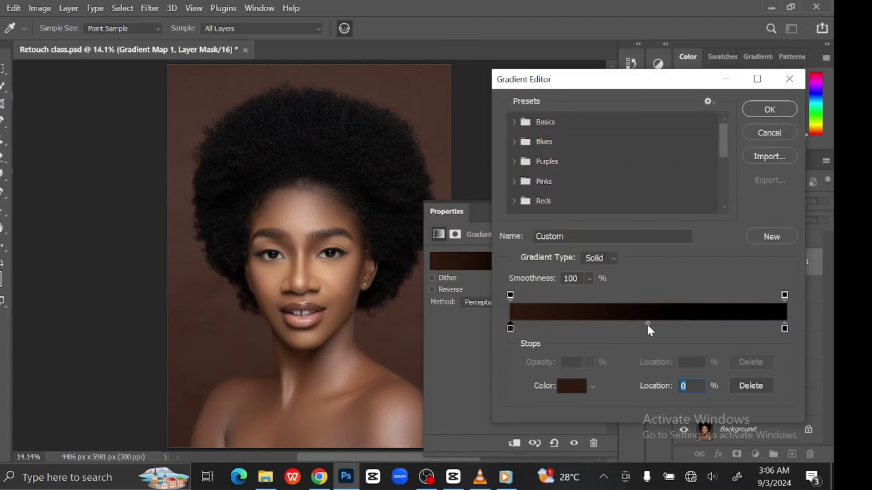
# Step: Add a middle colour stop at 50% set to brown #975c3a
pyautogui.click(644, 328)
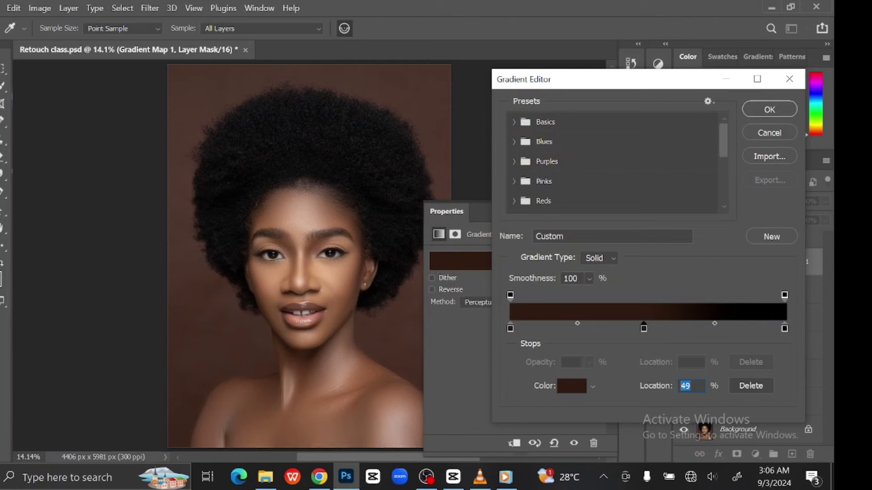
pyautogui.write('5')
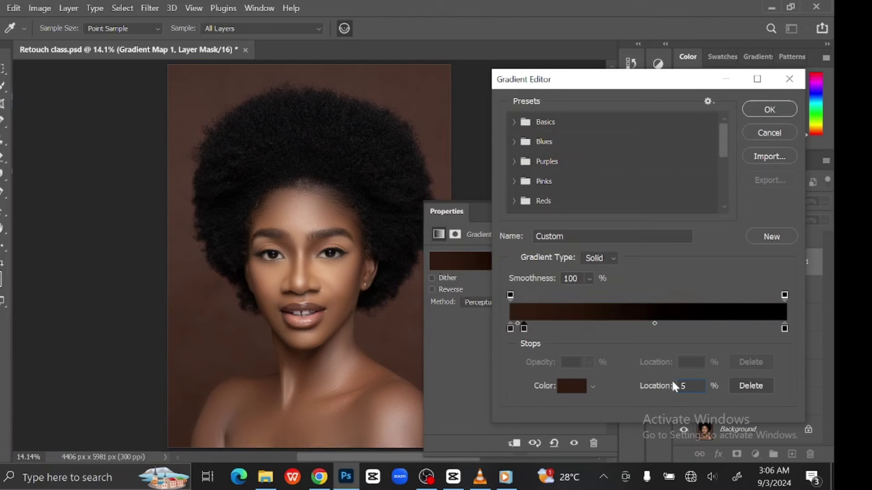
pyautogui.write('0')
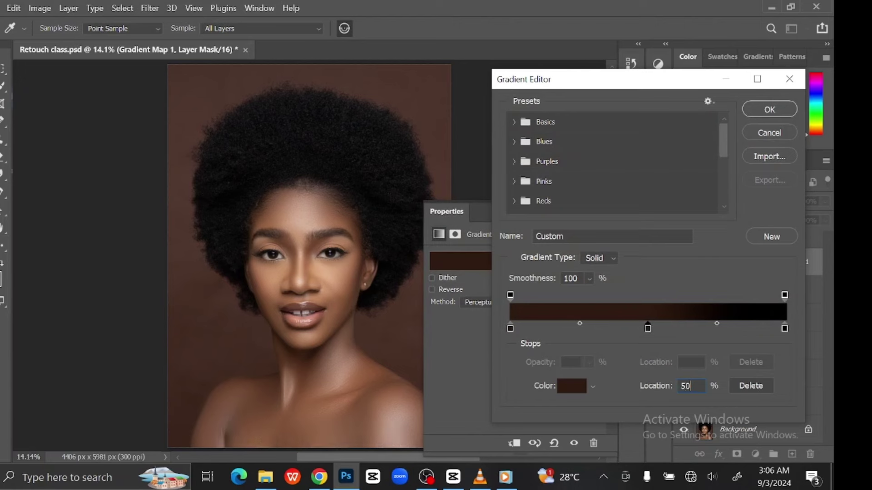
pyautogui.click(571, 385)
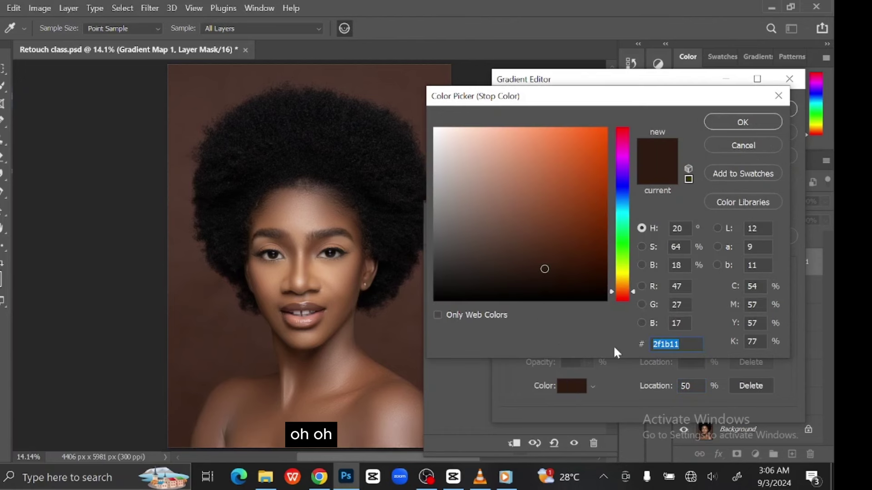
pyautogui.write('97')
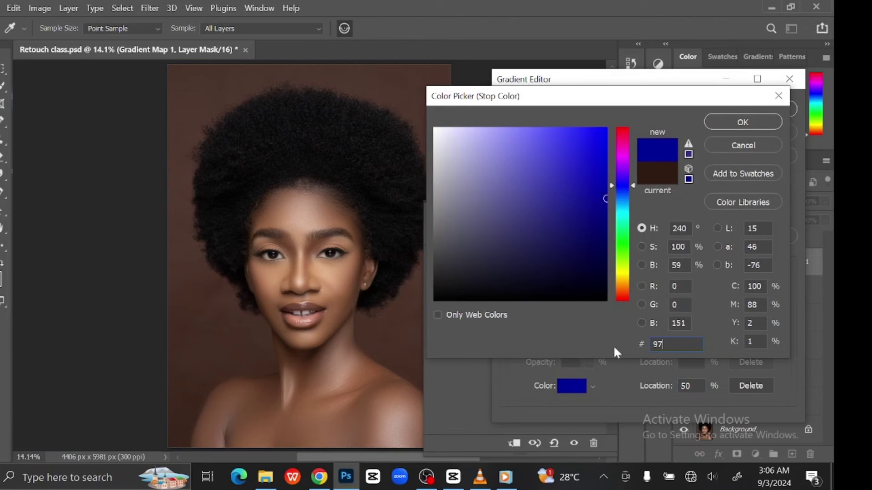
pyautogui.write('5')
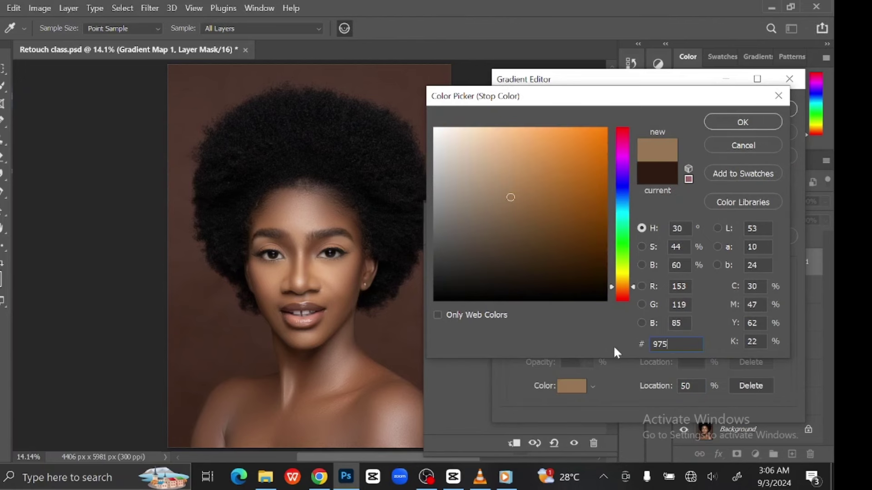
pyautogui.write('c3')
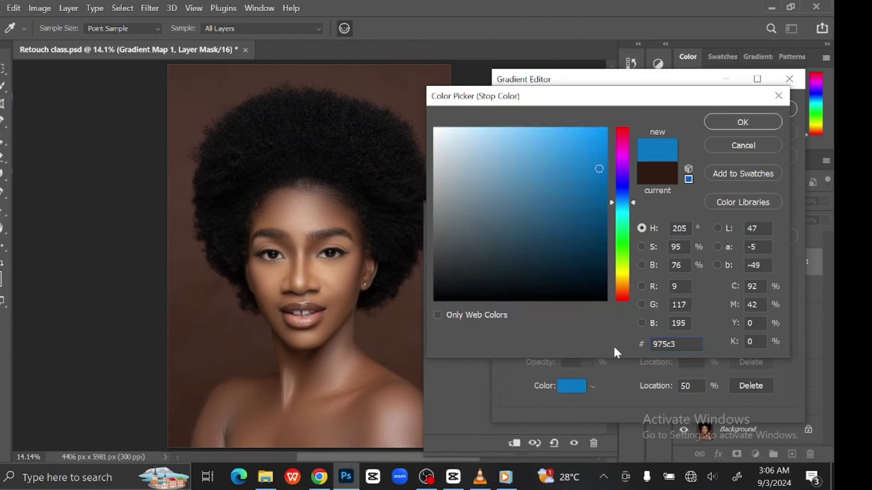
pyautogui.write('a')
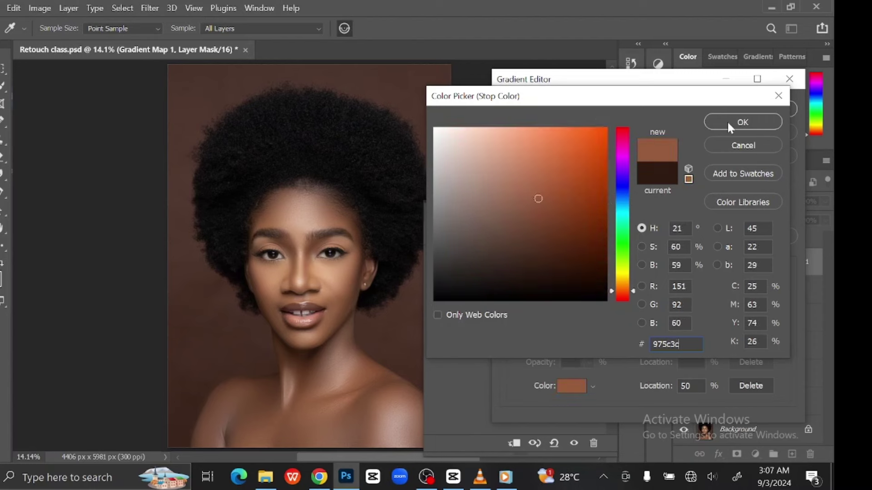
pyautogui.click(727, 121)
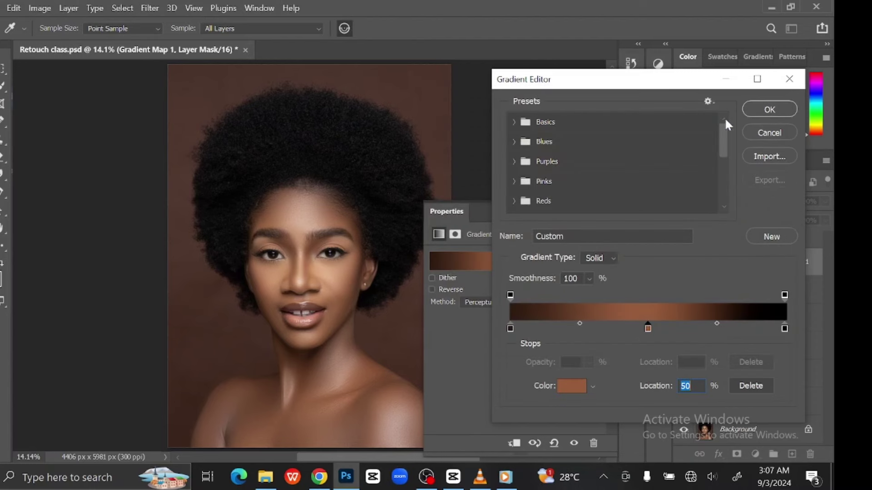
# Step: Set the right colour stop to light tan #bf876a and confirm the gradient with OK
pyautogui.click(785, 328)
pyautogui.click(576, 389)
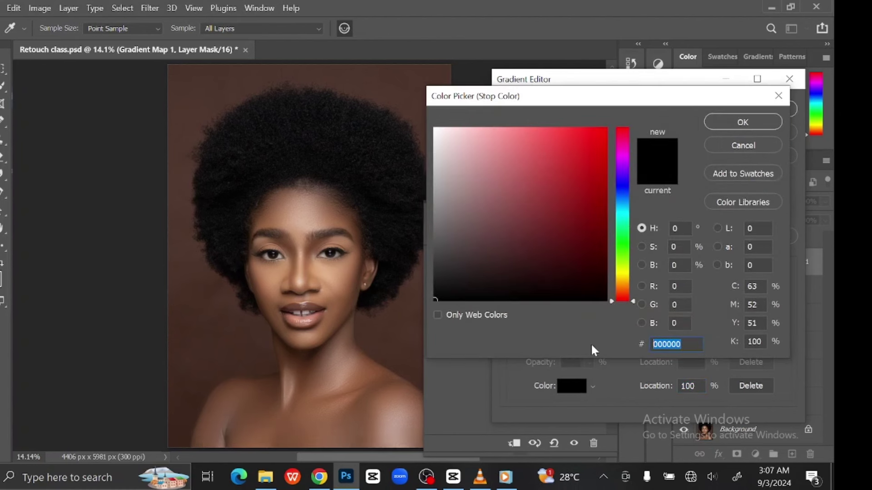
pyautogui.write('b')
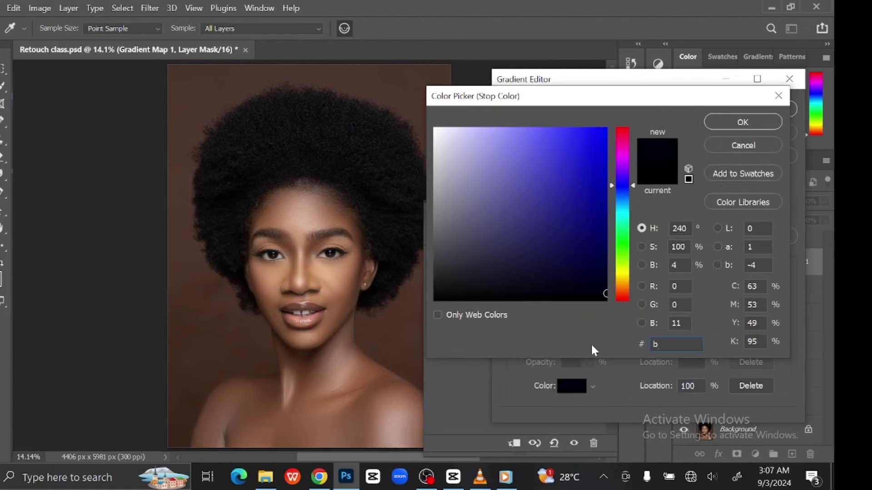
pyautogui.write('7')
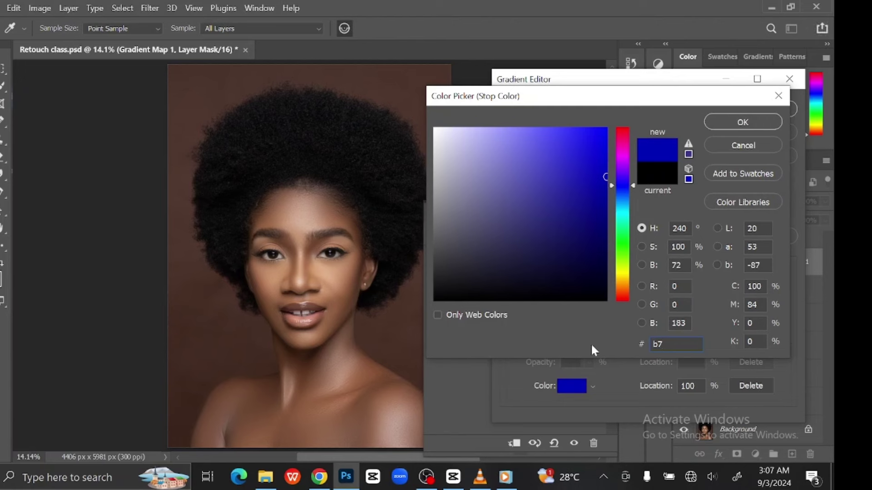
pyautogui.press('BackSpace')
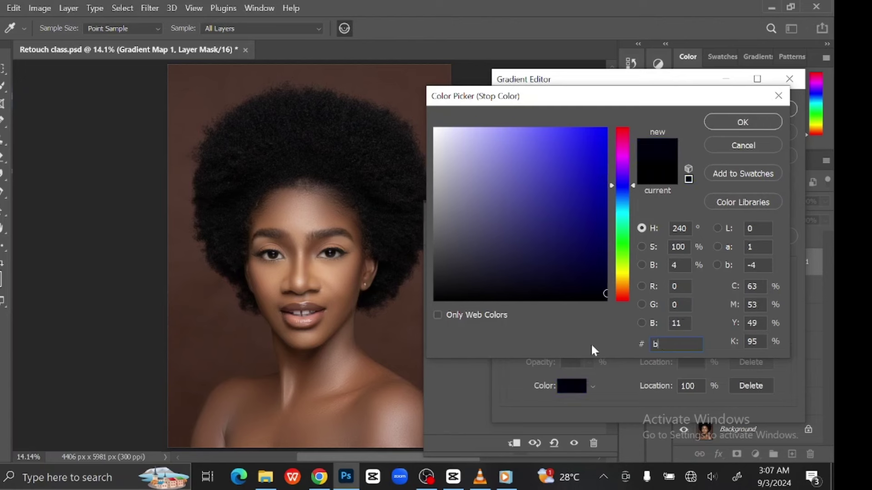
pyautogui.write('f87')
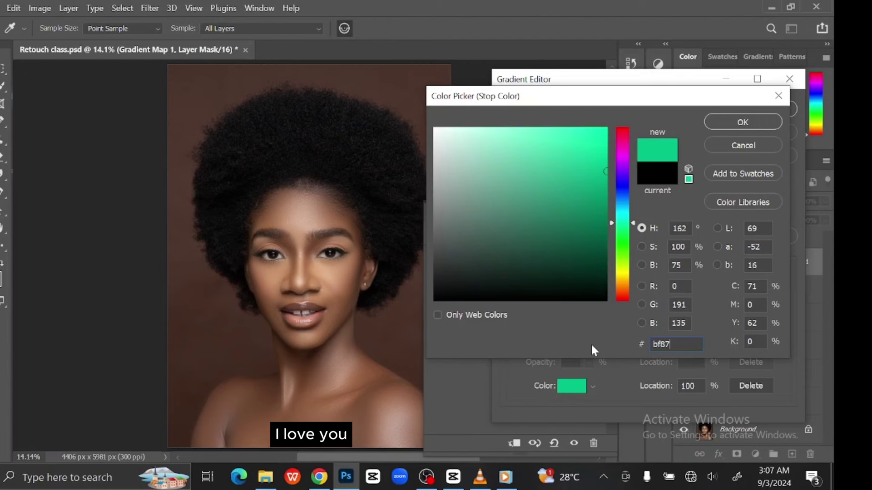
pyautogui.write('6a')
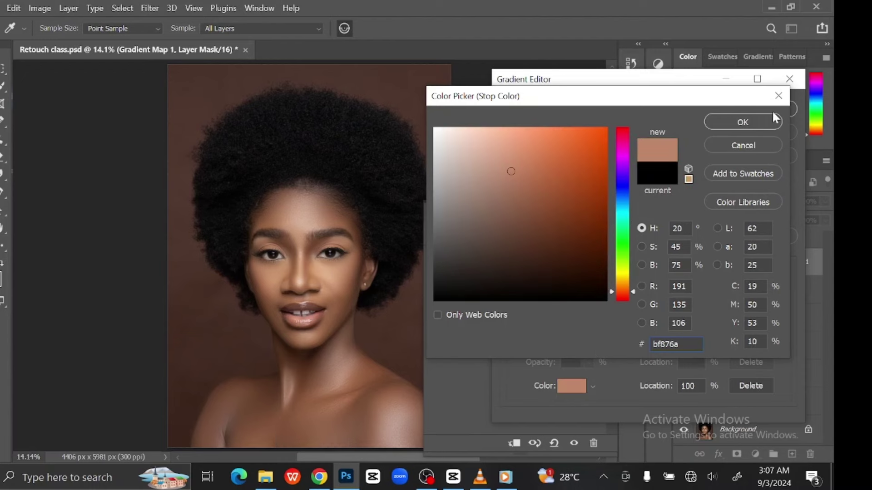
pyautogui.click(735, 121)
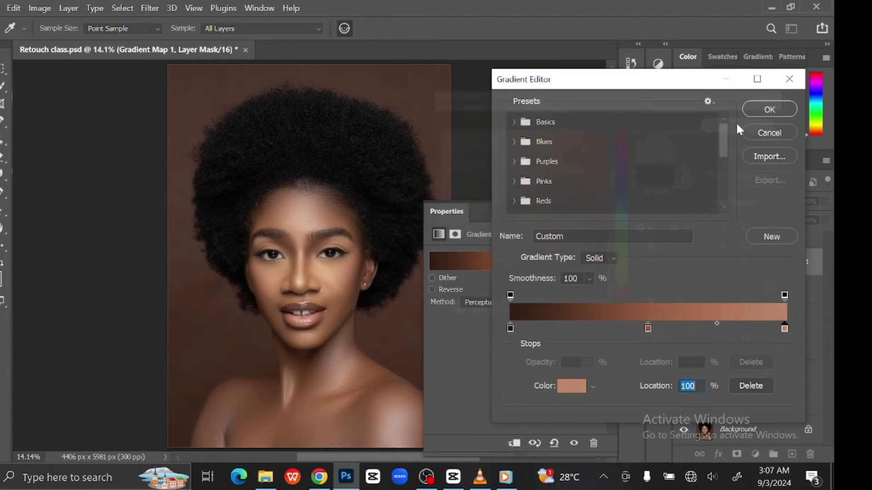
pyautogui.click(761, 115)
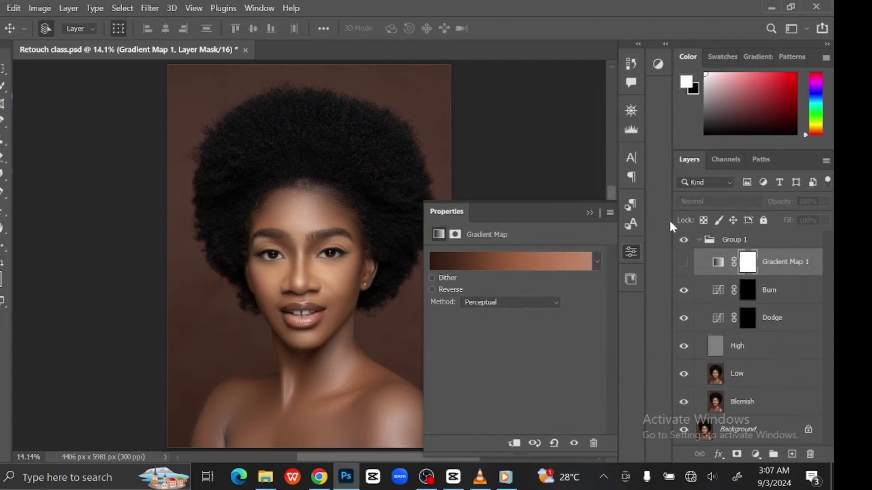
# Step: Make Gradient Map 1 visible again and set its blend mode to Color
pyautogui.click(589, 213)
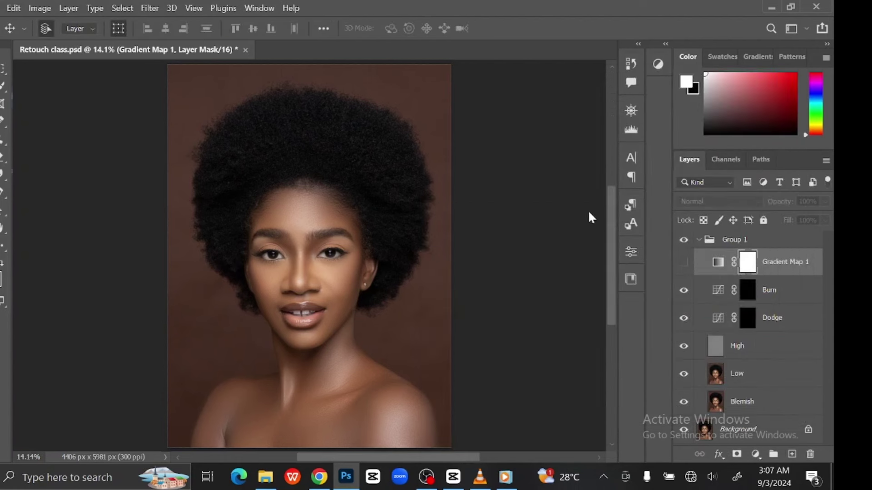
pyautogui.click(684, 262)
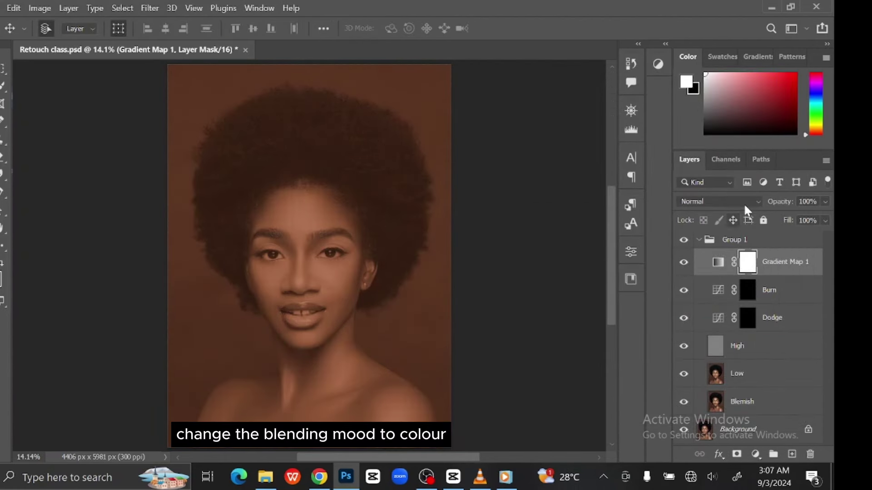
pyautogui.click(732, 199)
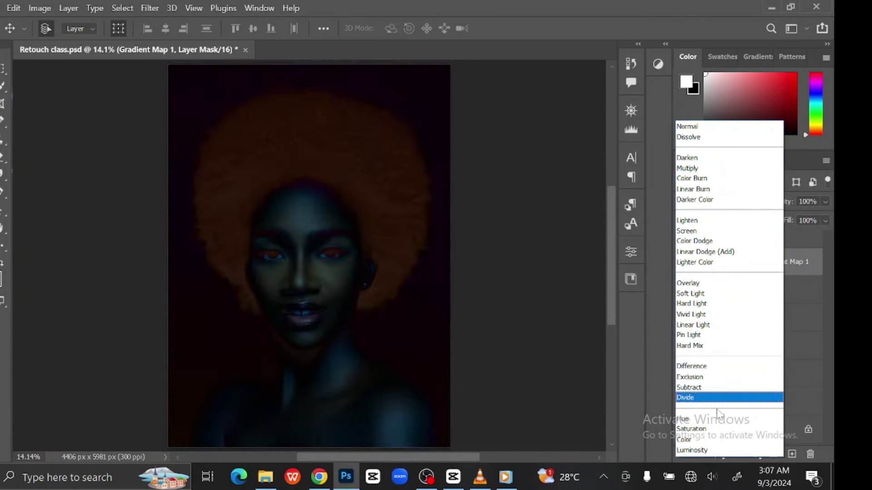
pyautogui.click(717, 441)
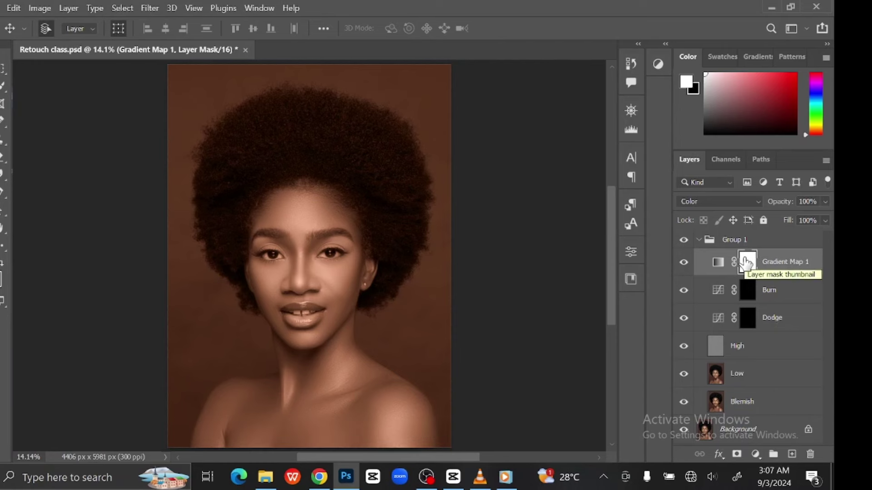
# Step: Switch to the Brush tool at 100% opacity with black as the foreground colour
pyautogui.click(3, 141)
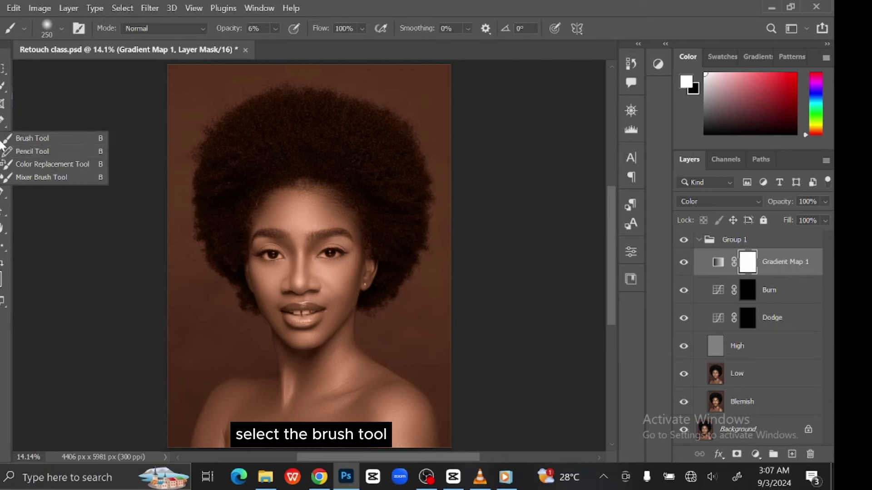
pyautogui.click(47, 137)
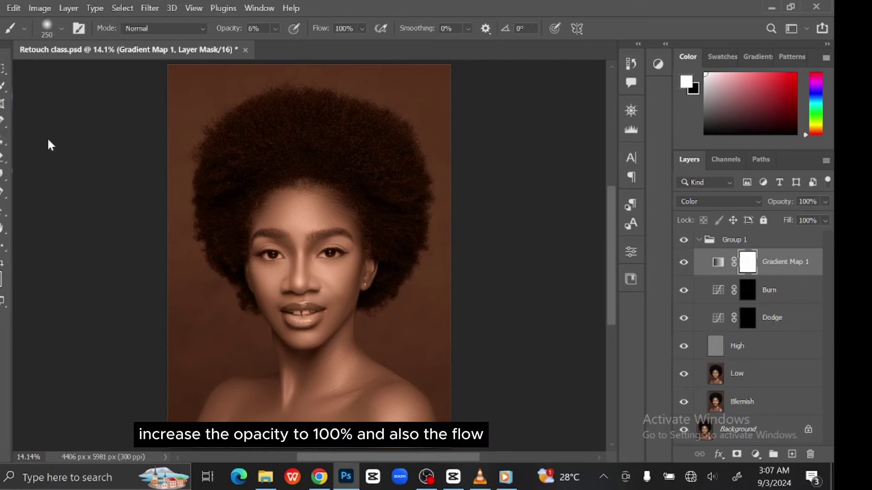
pyautogui.click(276, 28)
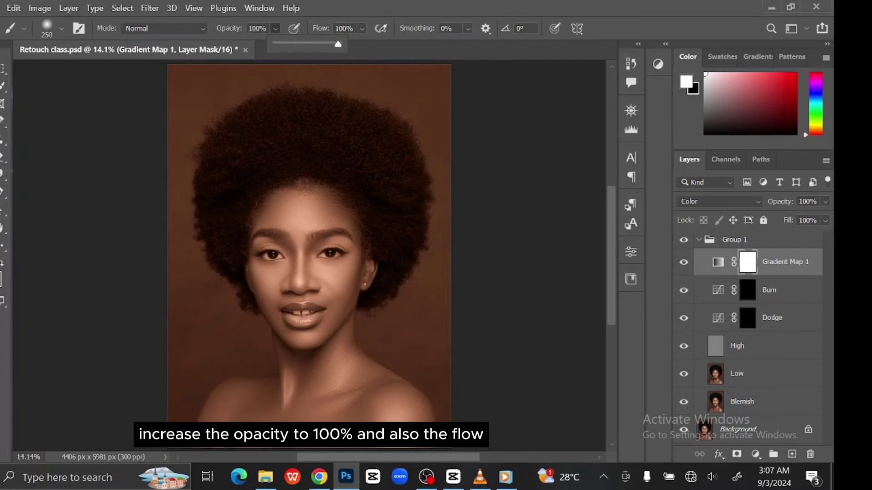
pyautogui.click(2, 270)
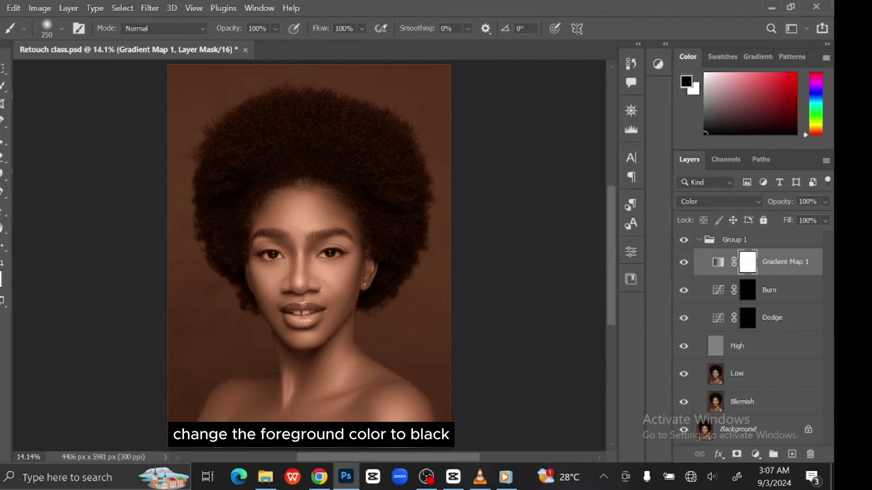
# Step: Paint black over the left eye with a smaller brush to restore its natural colour
pyautogui.scroll(5, 355, 244)
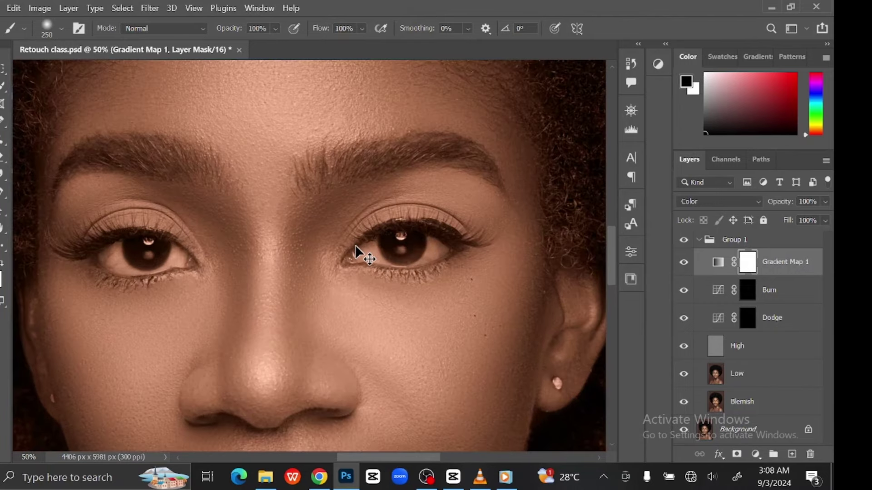
pyautogui.scroll(1, 355, 244)
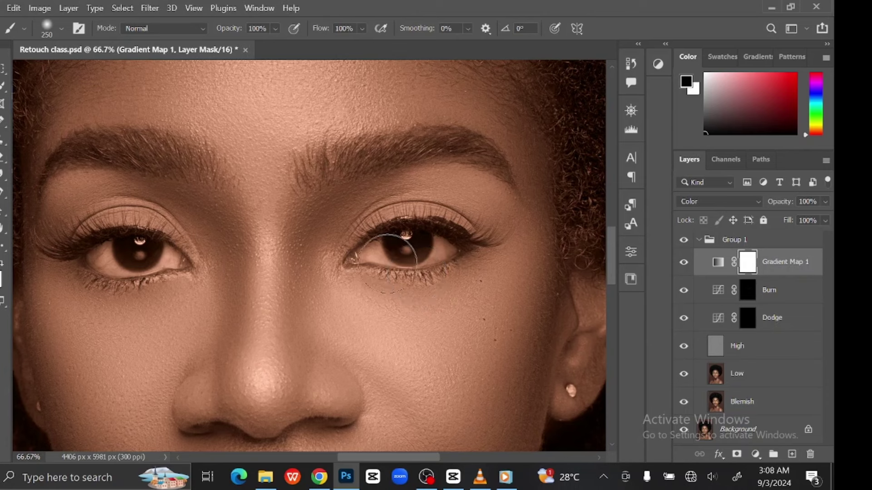
pyautogui.press('[')
pyautogui.press('[')
pyautogui.press('[')
pyautogui.press('[')
pyautogui.press('[')
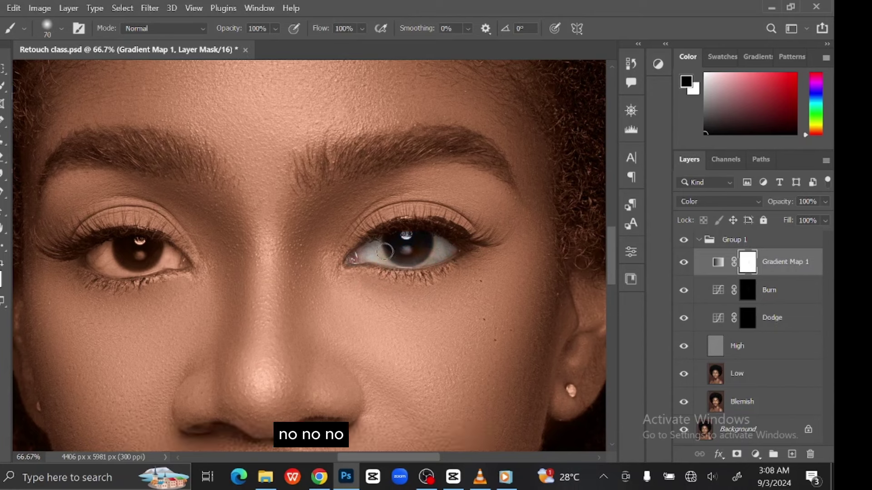
pyautogui.press('[')
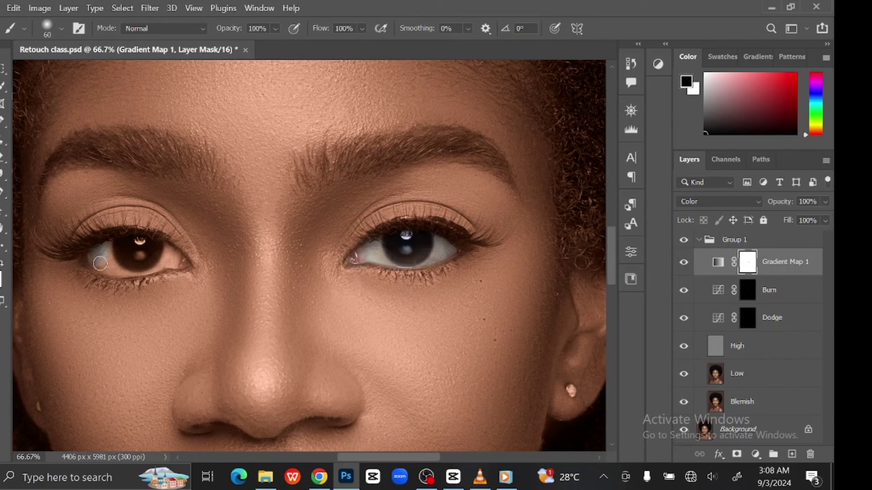
pyautogui.moveTo(144, 266)
pyautogui.mouseDown()
pyautogui.moveTo(135, 245)
pyautogui.moveTo(112, 249)
pyautogui.moveTo(109, 259)
pyautogui.moveTo(143, 268)
pyautogui.mouseUp()
pyautogui.press(']')
pyautogui.press(']')
# Step: Remove the brown tint from the lower lip and teeth, with the brush at 100–175
pyautogui.moveTo(446, 330); pyautogui.dragTo(360, 220)
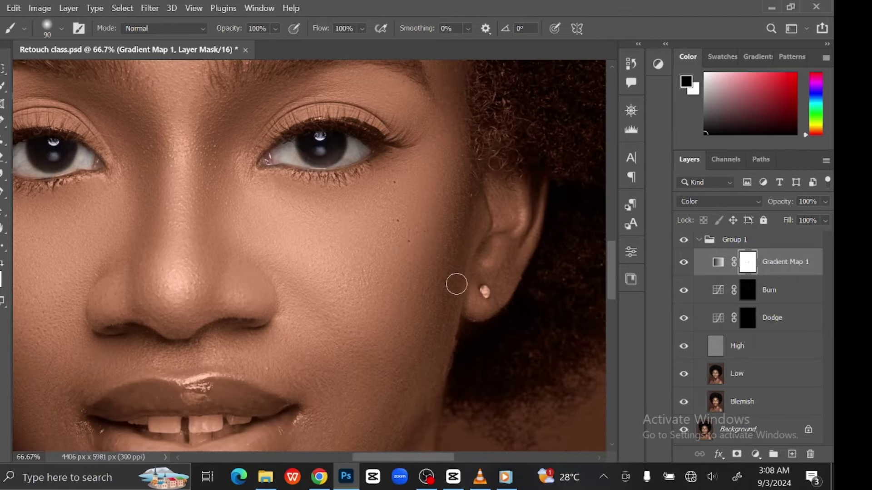
pyautogui.press('[')
pyautogui.hscroll(-6, 349, 305)
pyautogui.press('[')
pyautogui.press('[')
pyautogui.press('[')
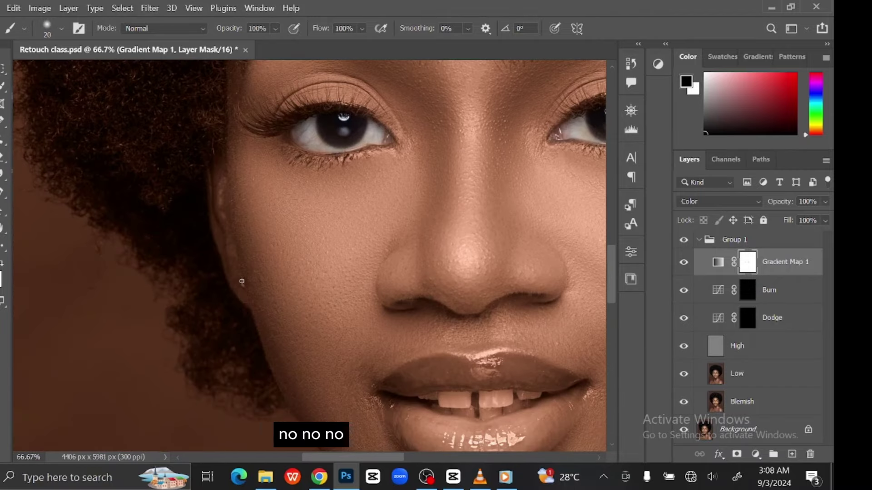
pyautogui.press(']')
pyautogui.press(']')
pyautogui.press(']')
pyautogui.press(']')
pyautogui.moveTo(482, 377); pyautogui.dragTo(382, 289)
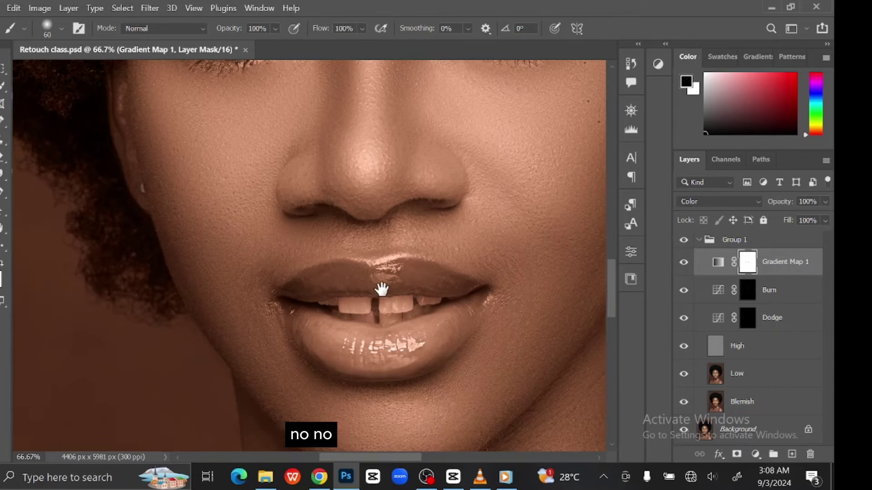
pyautogui.press(']')
pyautogui.press(']')
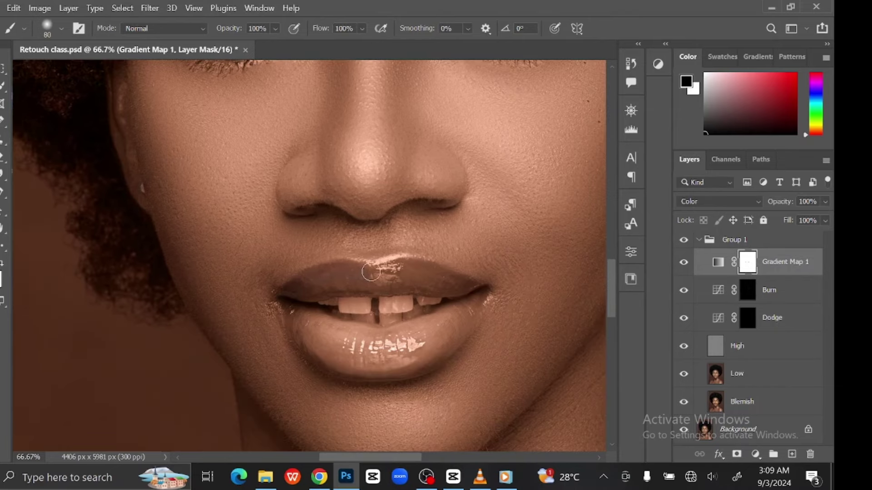
pyautogui.press(']')
pyautogui.press(']')
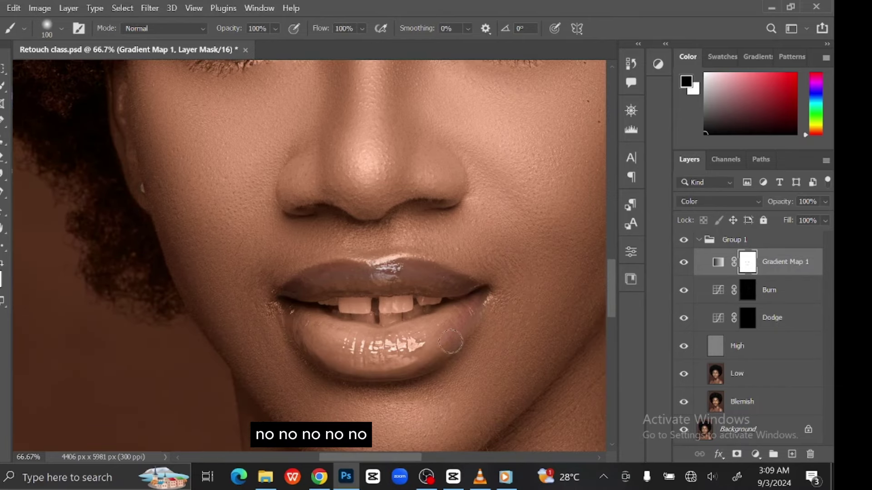
pyautogui.moveTo(450, 342)
pyautogui.mouseDown()
pyautogui.moveTo(401, 366)
pyautogui.moveTo(368, 367)
pyautogui.moveTo(340, 361)
pyautogui.moveTo(305, 333)
pyautogui.moveTo(342, 366)
pyautogui.mouseUp()
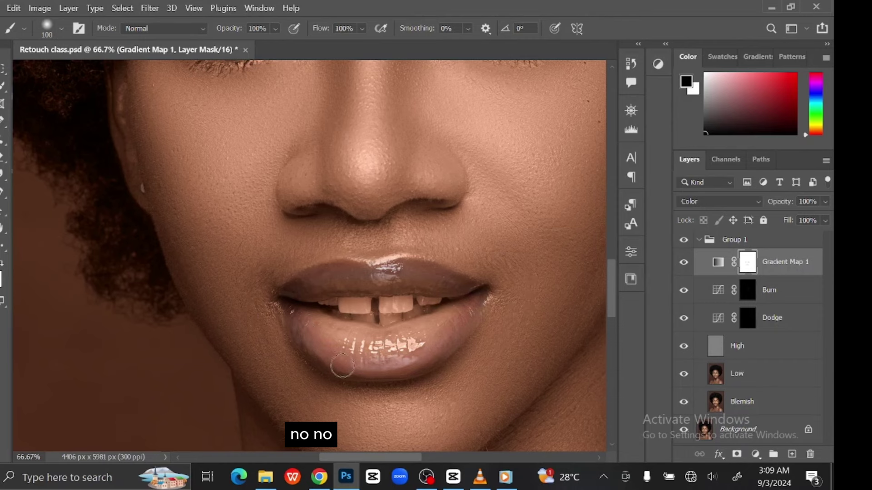
pyautogui.press(']')
pyautogui.press(']')
pyautogui.press(']')
pyautogui.moveTo(443, 312)
pyautogui.mouseDown()
pyautogui.moveTo(432, 296)
pyautogui.moveTo(350, 302)
pyautogui.moveTo(377, 334)
pyautogui.mouseUp()
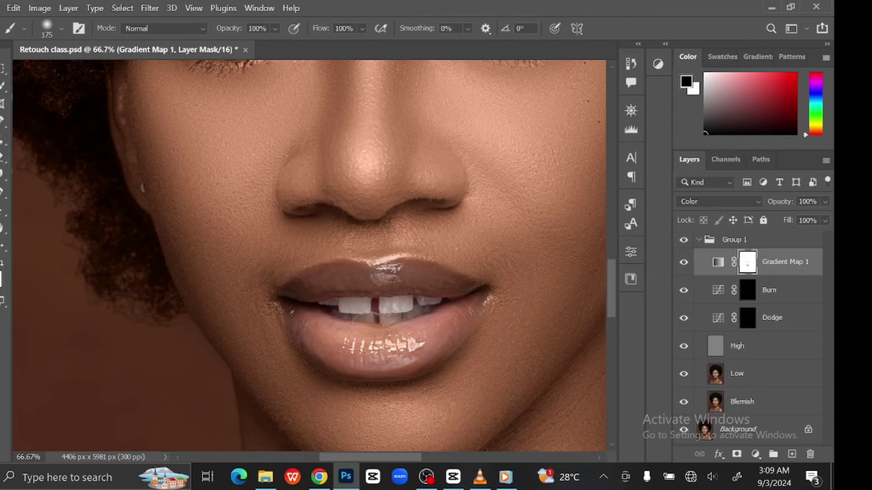
# Step: Restore the hair below the ear, then move down to the neck and shoulder
pyautogui.hscroll(5, 441, 315)
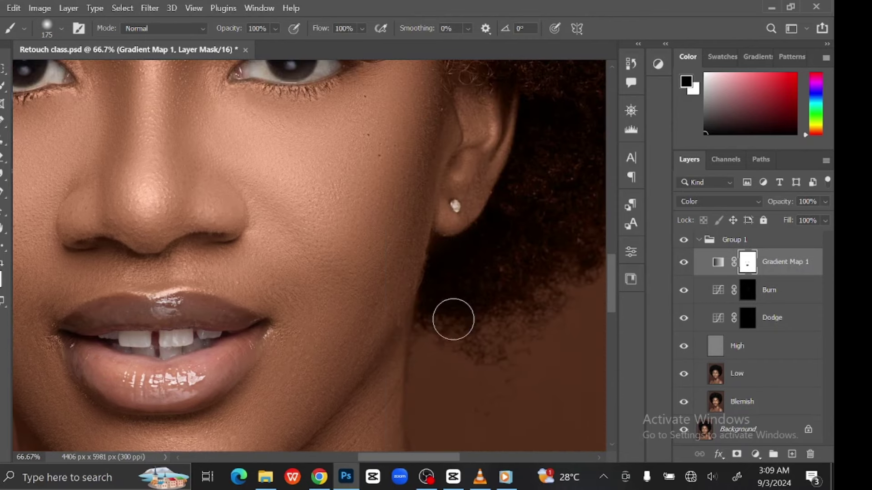
pyautogui.press('[')
pyautogui.press('[')
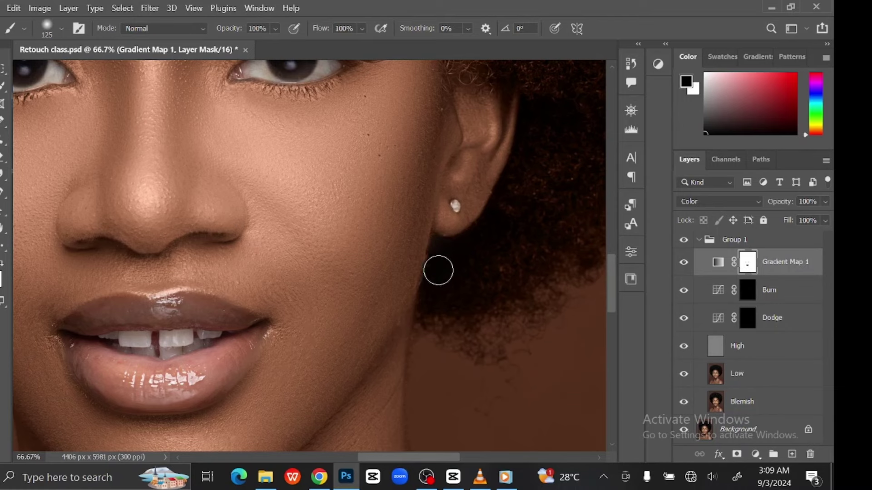
pyautogui.press(']')
pyautogui.moveTo(432, 356)
pyautogui.mouseDown()
pyautogui.moveTo(452, 312)
pyautogui.moveTo(478, 284)
pyautogui.moveTo(500, 311)
pyautogui.mouseUp()
pyautogui.press(']')
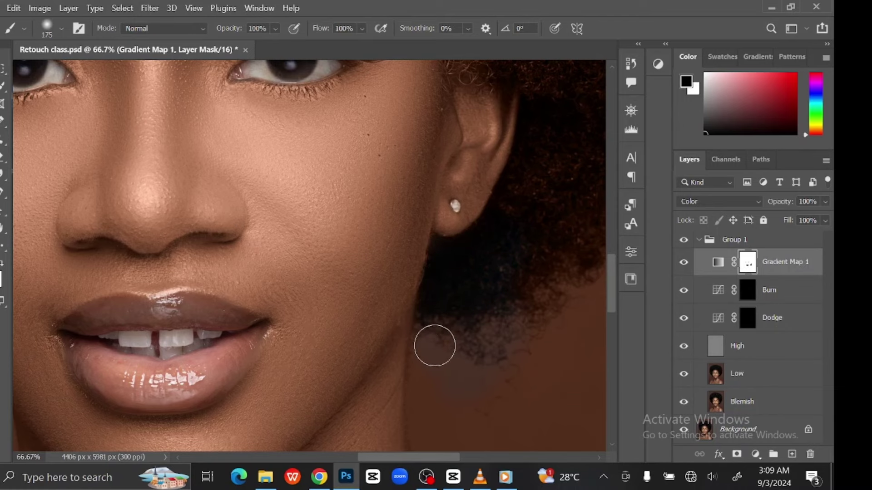
pyautogui.press('[')
pyautogui.scroll(-3, 436, 304)
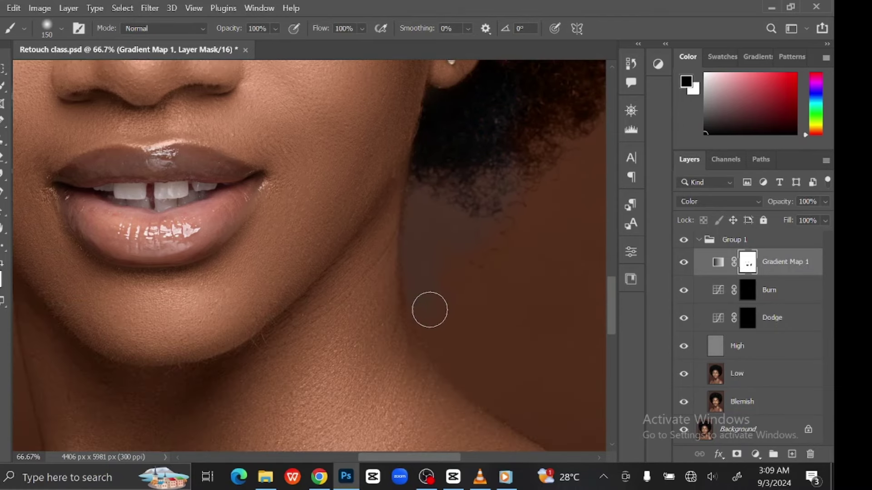
pyautogui.moveTo(510, 386); pyautogui.dragTo(312, 247)
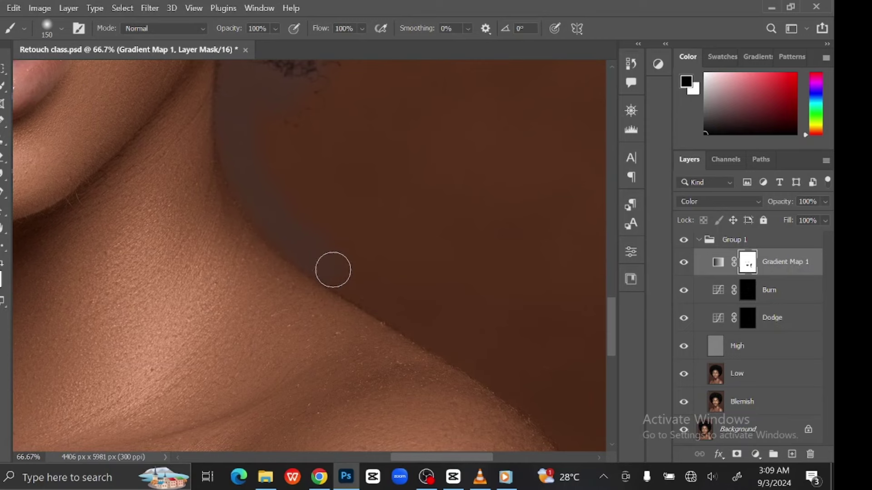
pyautogui.moveTo(503, 368); pyautogui.dragTo(306, 225)
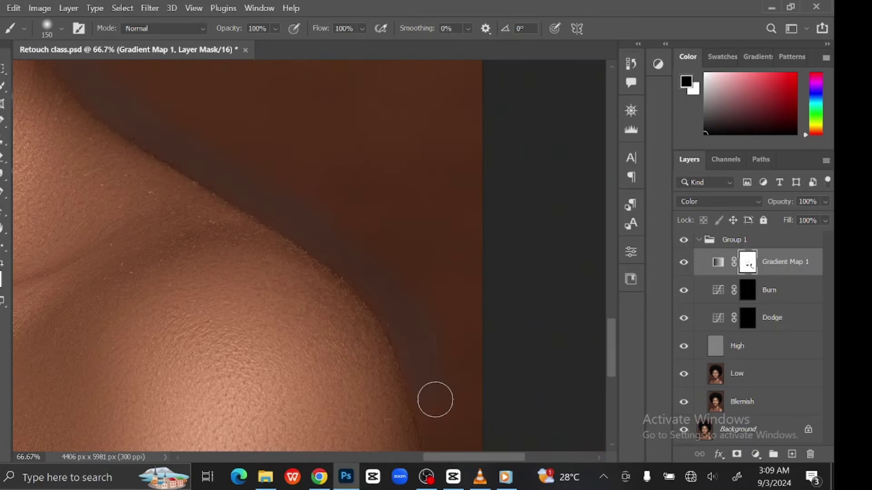
pyautogui.moveTo(435, 400); pyautogui.dragTo(414, 259)
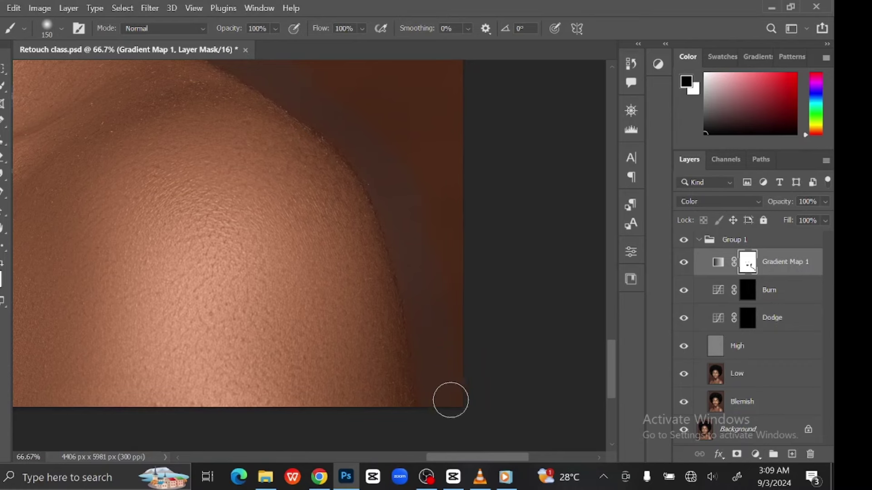
# Step: Work around the neck, jaw, ear and hair with the brush enlarged to 250–600
pyautogui.press(']')
pyautogui.press(']')
pyautogui.press(']')
pyautogui.moveTo(428, 103); pyautogui.dragTo(518, 322)
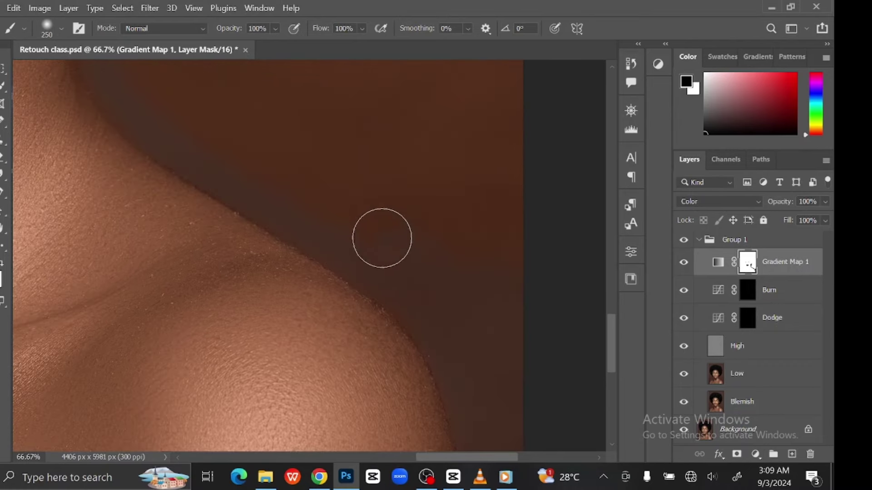
pyautogui.moveTo(340, 181); pyautogui.dragTo(377, 267)
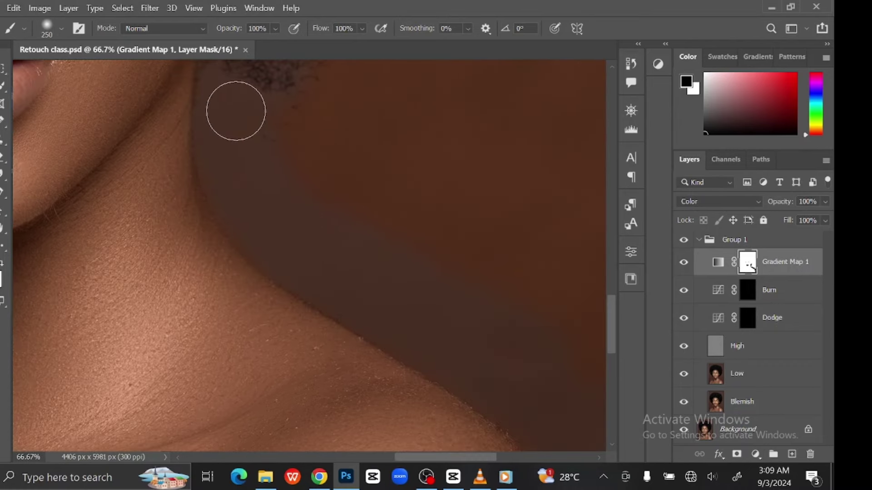
pyautogui.press(']')
pyautogui.press(']')
pyautogui.press(']')
pyautogui.press(']')
pyautogui.moveTo(484, 227); pyautogui.dragTo(380, 171)
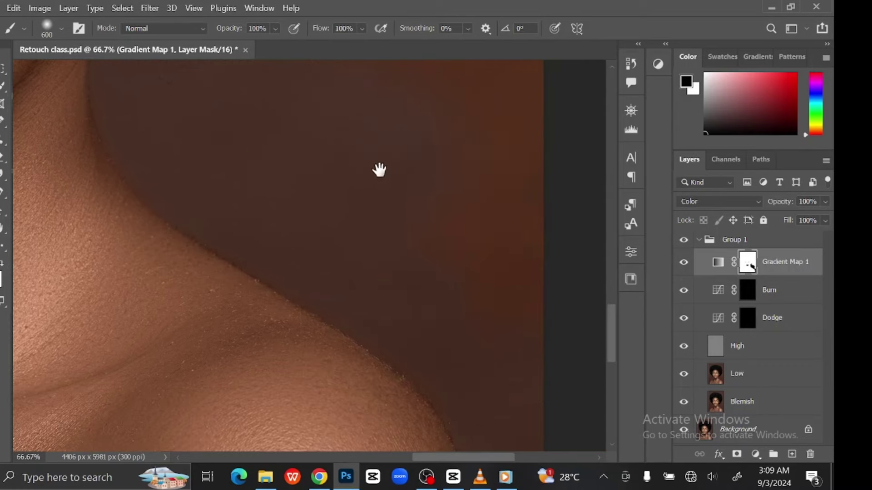
pyautogui.moveTo(512, 156); pyautogui.dragTo(559, 319)
pyautogui.moveTo(341, 175); pyautogui.dragTo(459, 339)
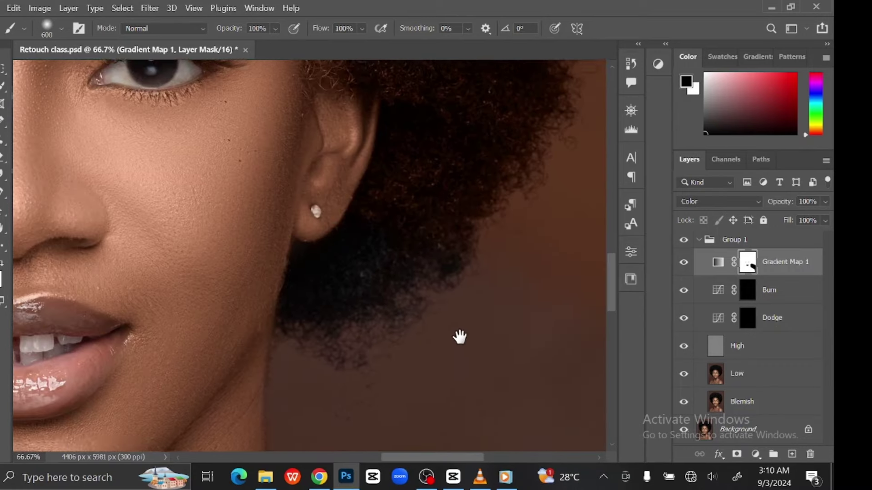
pyautogui.press('[')
pyautogui.press('[')
pyautogui.press('[')
pyautogui.press('[')
pyautogui.press('[')
pyautogui.press('[')
pyautogui.press('[')
pyautogui.press('[')
pyautogui.press(']')
pyautogui.press(']')
pyautogui.press(']')
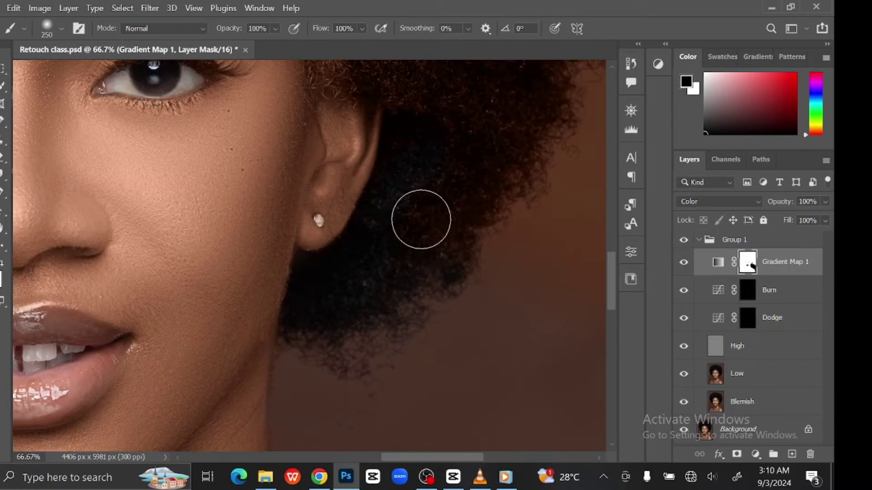
# Step: Mask the hair beside the eye and brow, keeping black as the paint colour
pyautogui.moveTo(468, 185)
pyautogui.mouseDown()
pyautogui.moveTo(485, 329)
pyautogui.moveTo(411, 222)
pyautogui.moveTo(387, 208)
pyautogui.moveTo(371, 162)
pyautogui.moveTo(363, 195)
pyautogui.mouseUp()
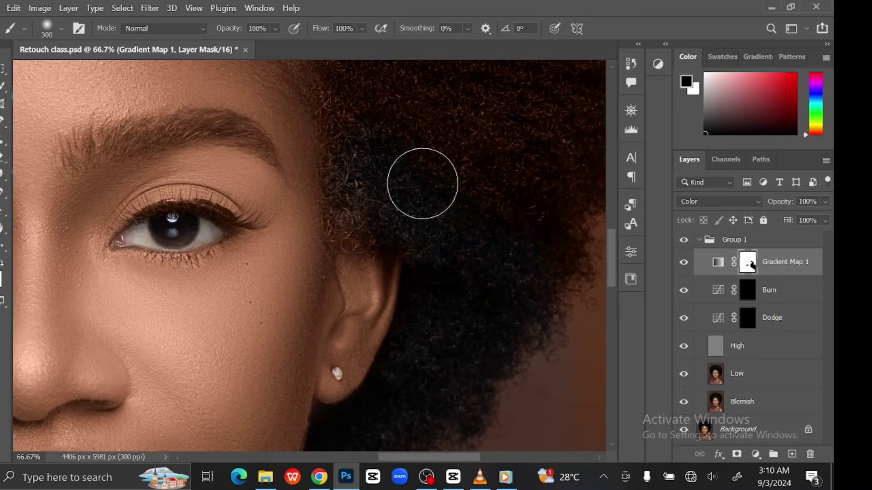
pyautogui.moveTo(422, 181); pyautogui.dragTo(471, 265)
pyautogui.press('x')
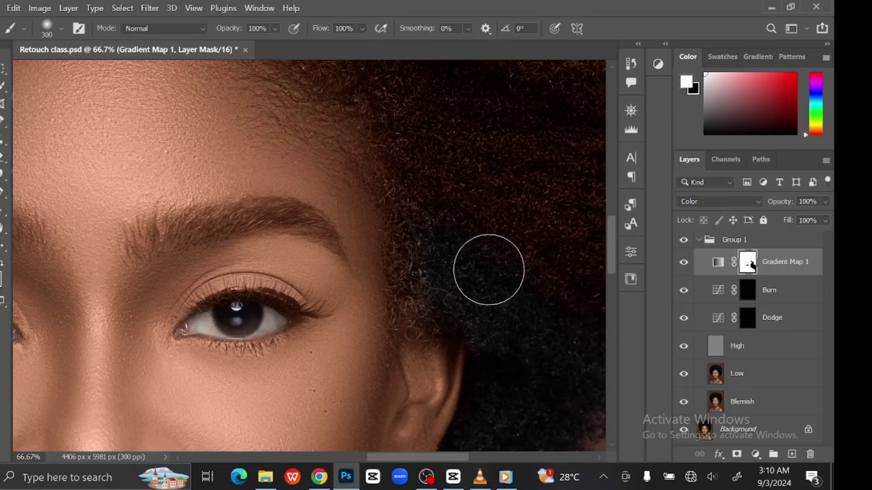
pyautogui.press('x')
pyautogui.hotkey('ctrl', '+')
pyautogui.hotkey('ctrl', '-')
pyautogui.hotkey('ctrl', '-')
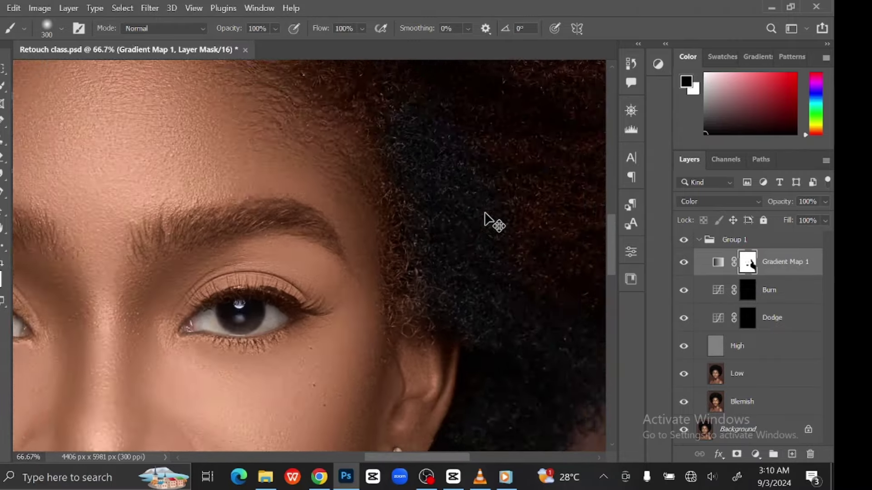
pyautogui.moveTo(350, 283); pyautogui.dragTo(472, 182)
# Step: Mask the tint off the background beside the jawline and along the shoulder edge
pyautogui.scroll(-4, 472, 181)
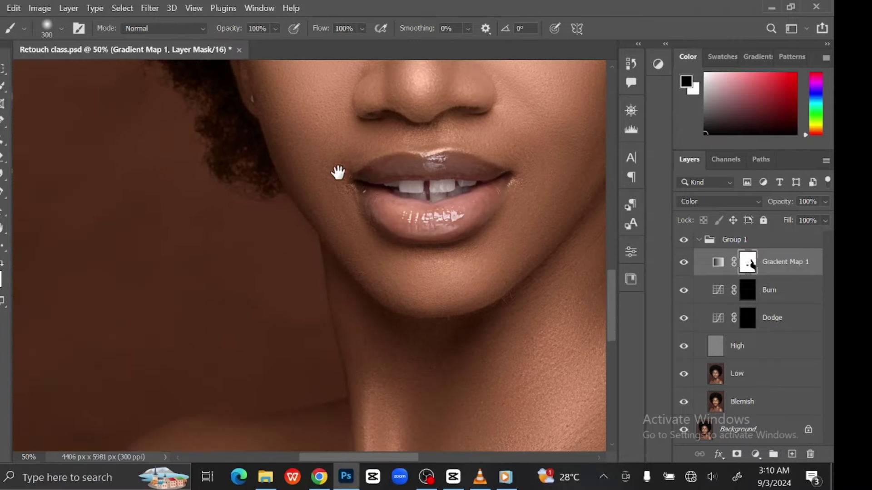
pyautogui.press('[')
pyautogui.press('[')
pyautogui.press('[')
pyautogui.press('[')
pyautogui.press('[')
pyautogui.moveTo(285, 216)
pyautogui.mouseDown()
pyautogui.moveTo(299, 239)
pyautogui.moveTo(321, 383)
pyautogui.moveTo(332, 321)
pyautogui.moveTo(381, 214)
pyautogui.mouseUp()
pyautogui.press(']')
pyautogui.moveTo(312, 219)
pyautogui.mouseDown()
pyautogui.moveTo(244, 250)
pyautogui.moveTo(286, 218)
pyautogui.moveTo(206, 300)
pyautogui.moveTo(182, 350)
pyautogui.moveTo(268, 173)
pyautogui.mouseUp()
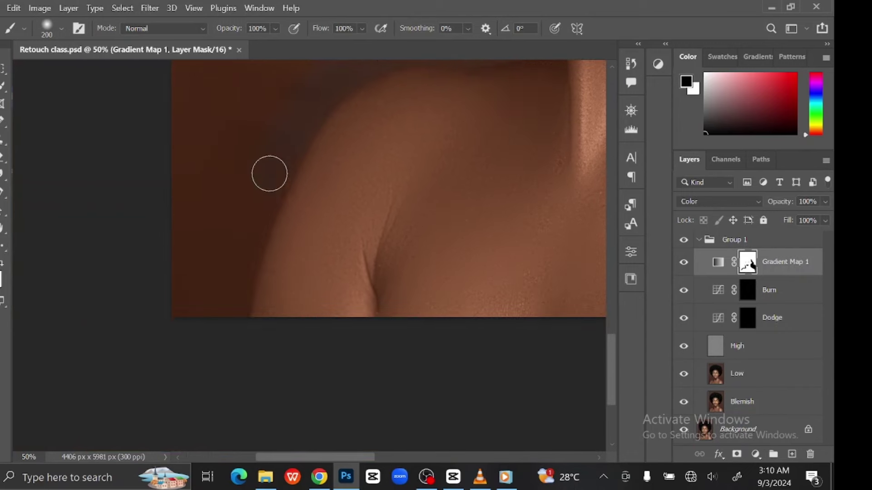
# Step: Work over the neck, jaw and nearby hair with black at brush sizes 300–600
pyautogui.press(']')
pyautogui.press(']')
pyautogui.press(']')
pyautogui.press(']')
pyautogui.press(']')
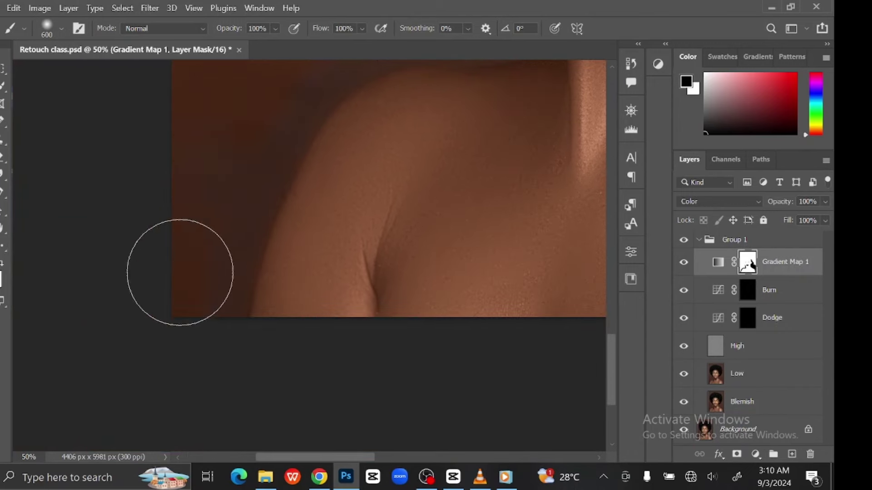
pyautogui.moveTo(211, 136); pyautogui.dragTo(168, 327)
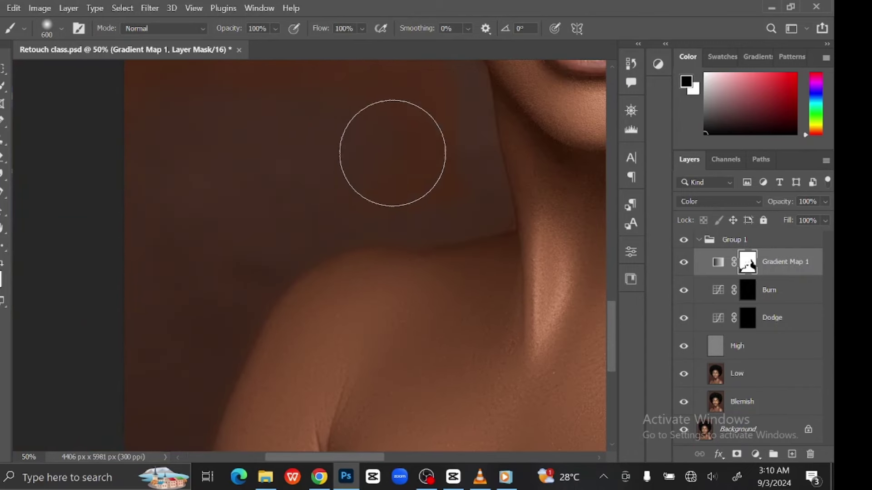
pyautogui.moveTo(417, 154); pyautogui.dragTo(266, 213)
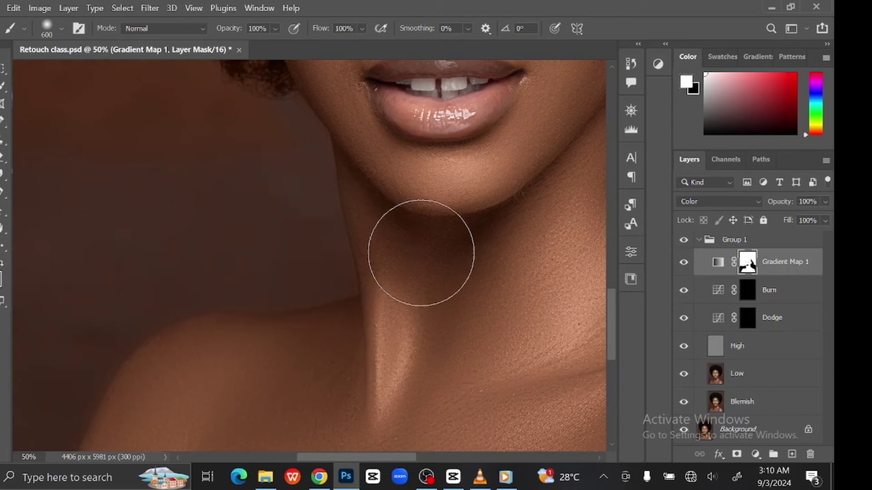
pyautogui.press('[')
pyautogui.press('[')
pyautogui.press('[')
pyautogui.press('[')
pyautogui.press('[')
pyautogui.press('x')
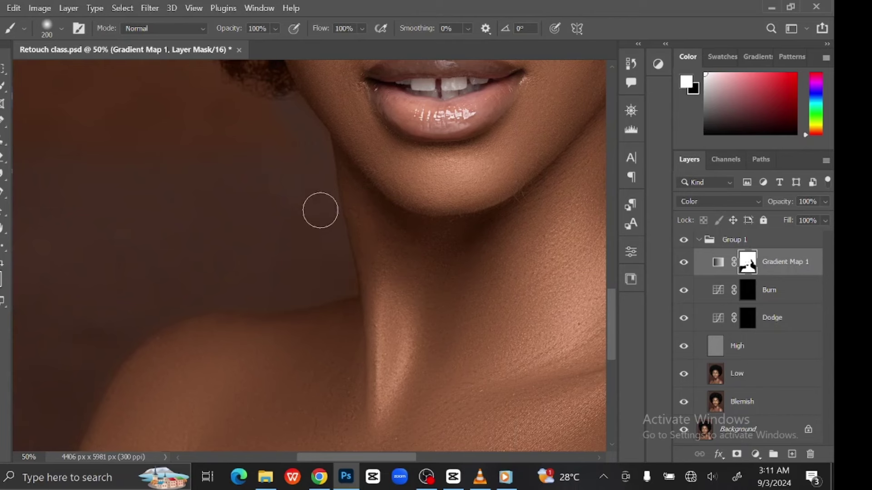
pyautogui.moveTo(319, 209); pyautogui.dragTo(423, 294)
pyautogui.press('x')
pyautogui.press(']')
pyautogui.press(']')
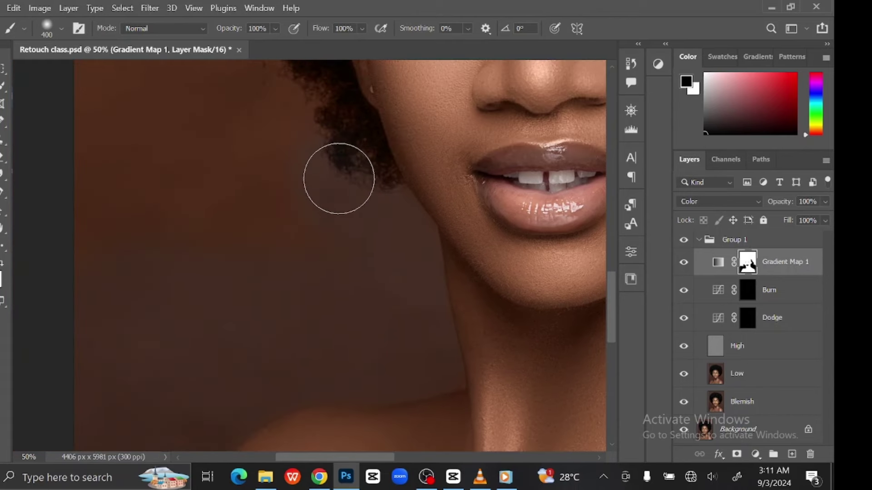
pyautogui.press(']')
pyautogui.moveTo(277, 234); pyautogui.dragTo(272, 410)
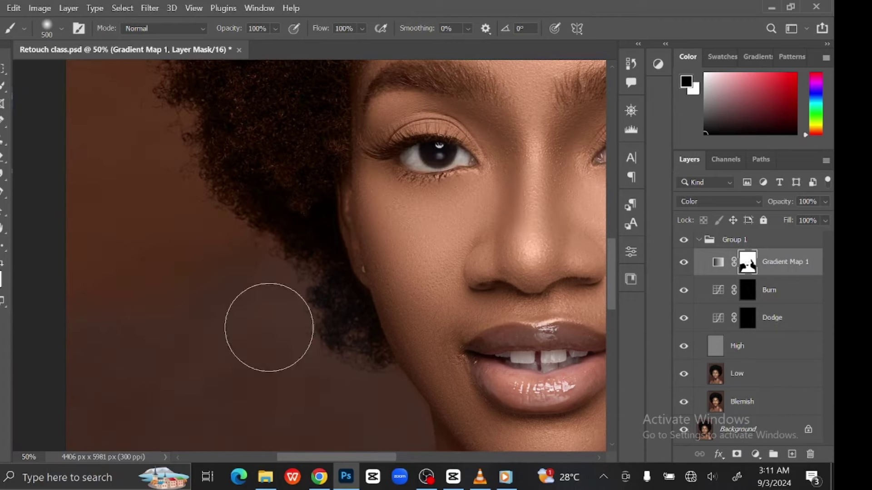
pyautogui.press('[')
pyautogui.press('[')
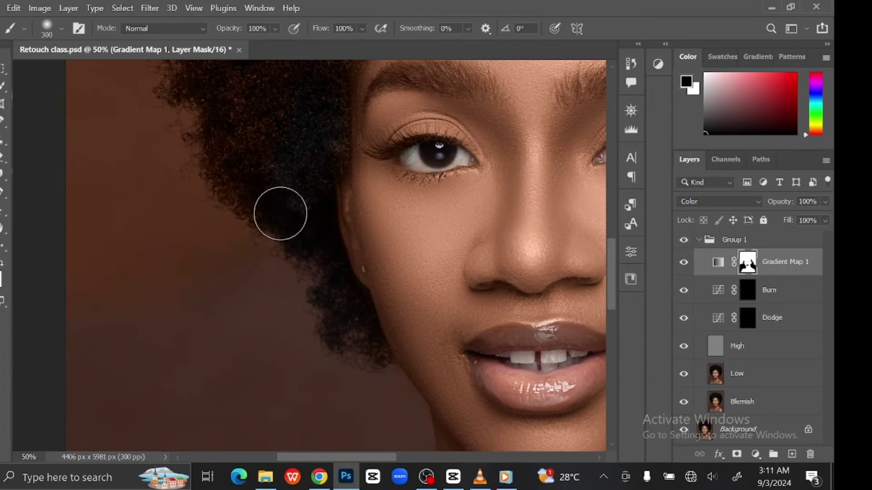
# Step: Remove the brown tint from the upper-right and left hair with a 500–800 brush
pyautogui.hotkey('ctrl', '-')
pyautogui.hotkey('ctrl', '-')
pyautogui.moveTo(279, 111); pyautogui.dragTo(214, 210)
pyautogui.press(']')
pyautogui.press(']')
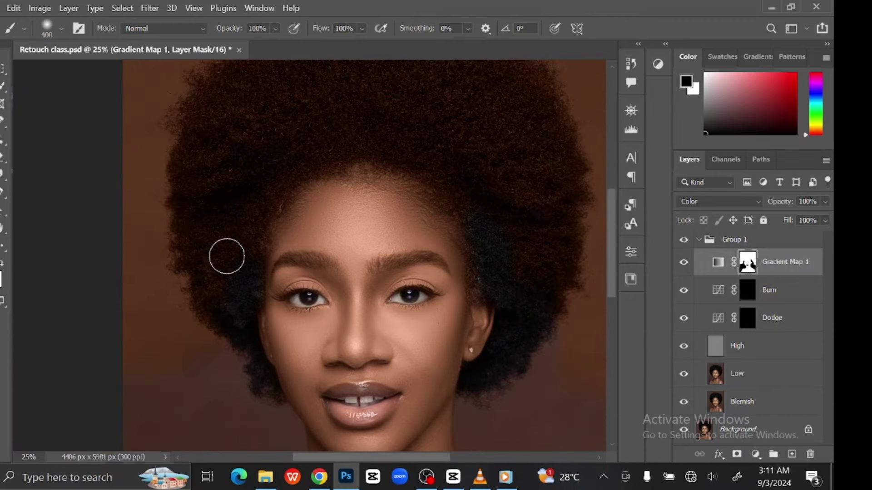
pyautogui.moveTo(397, 137)
pyautogui.mouseDown()
pyautogui.moveTo(453, 173)
pyautogui.moveTo(519, 252)
pyautogui.moveTo(545, 180)
pyautogui.moveTo(567, 235)
pyautogui.moveTo(472, 121)
pyautogui.mouseUp()
pyautogui.press(']')
pyautogui.press(']')
pyautogui.press(']')
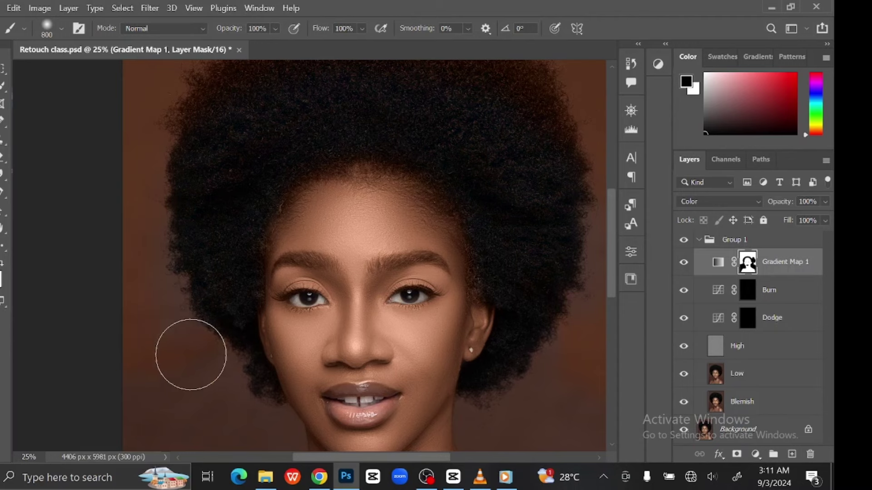
pyautogui.moveTo(152, 269); pyautogui.dragTo(151, 171)
# Step: Enlarge the brush to 1200 and finish masking with the whole portrait in view
pyautogui.press(']')
pyautogui.press(']')
pyautogui.hotkey('ctrl', '-')
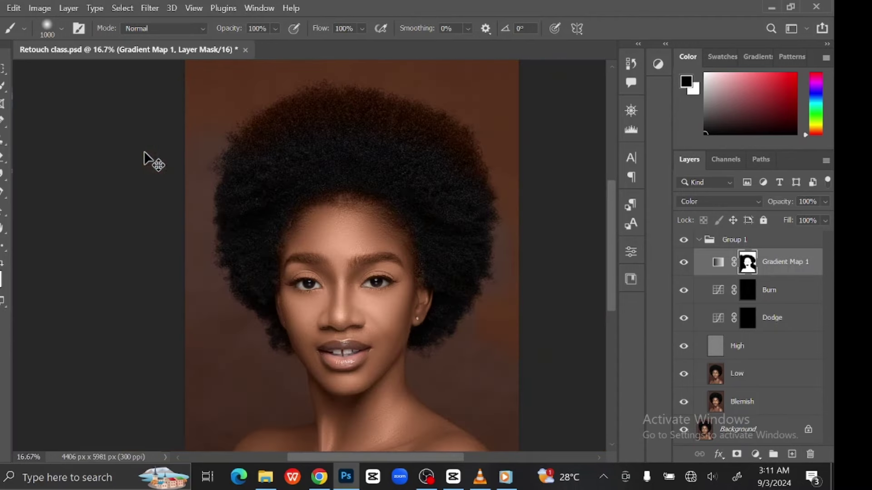
pyautogui.press(']')
pyautogui.press(']')
pyautogui.press(']')
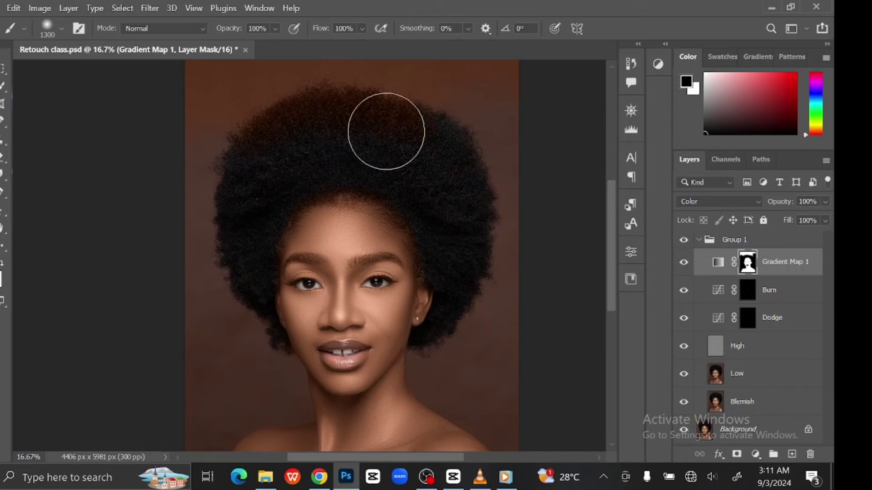
pyautogui.moveTo(516, 127); pyautogui.dragTo(516, 155)
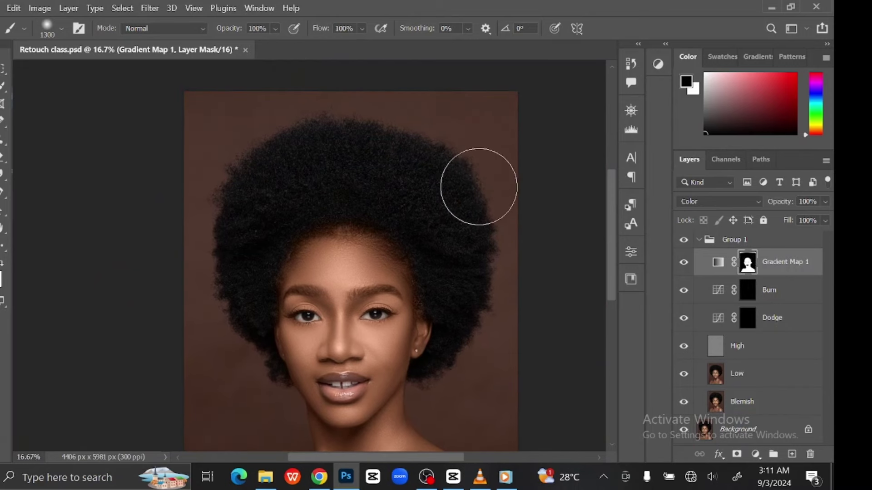
pyautogui.moveTo(505, 306); pyautogui.dragTo(491, 272)
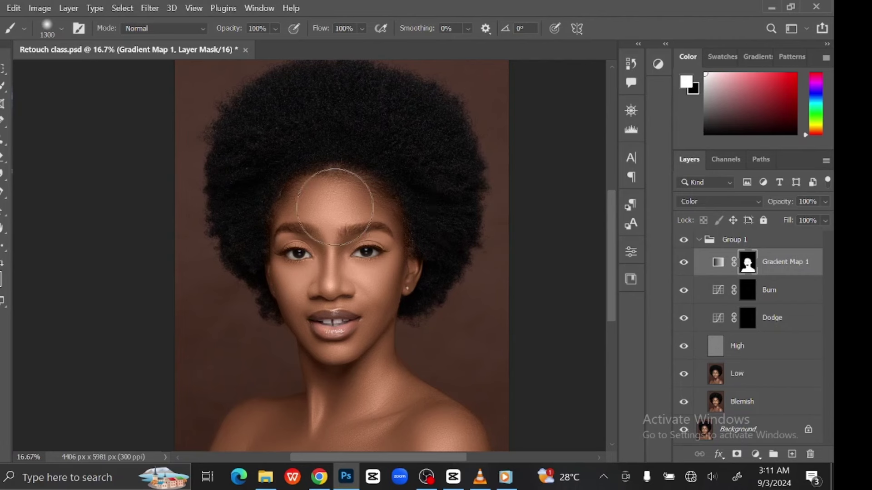
pyautogui.press('x')
pyautogui.scroll(-1, 601, 282)
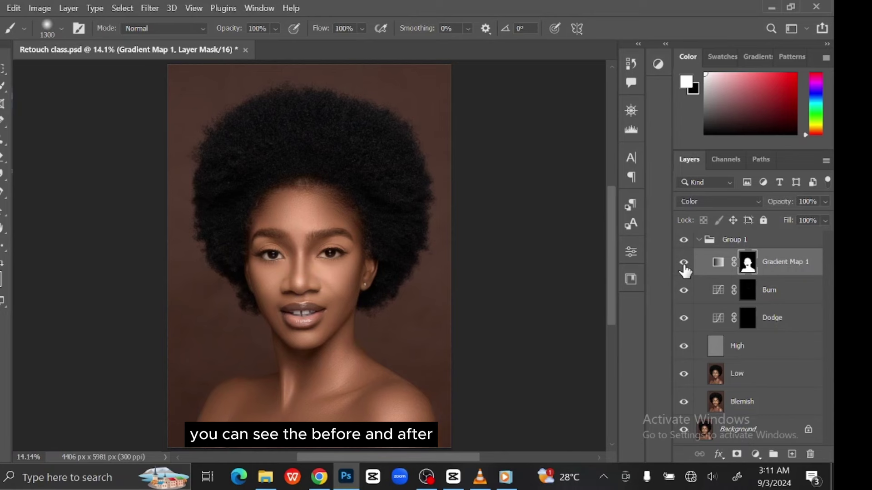
# Step: Stamp all visible layers into a new merged Layer 1 with Ctrl+Shift+Alt+E
pyautogui.press('v')
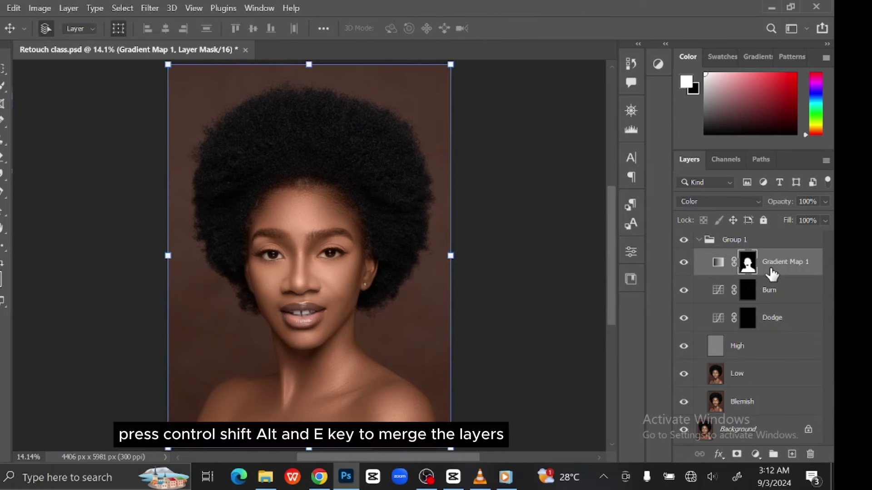
pyautogui.hotkey('ctrl', 'shift', 'alt', 'e')
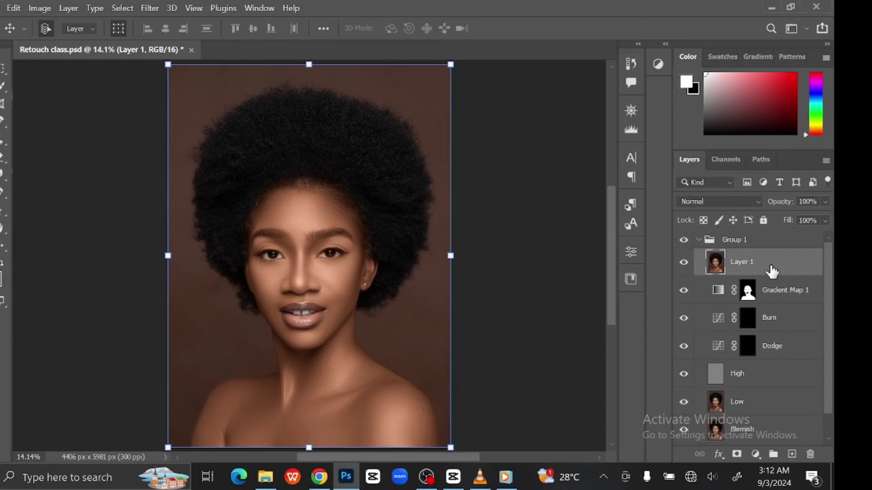
# Step: Convert Layer 1 to a smart object and open it in the Camera Raw Filter
pyautogui.rightClick(771, 268)
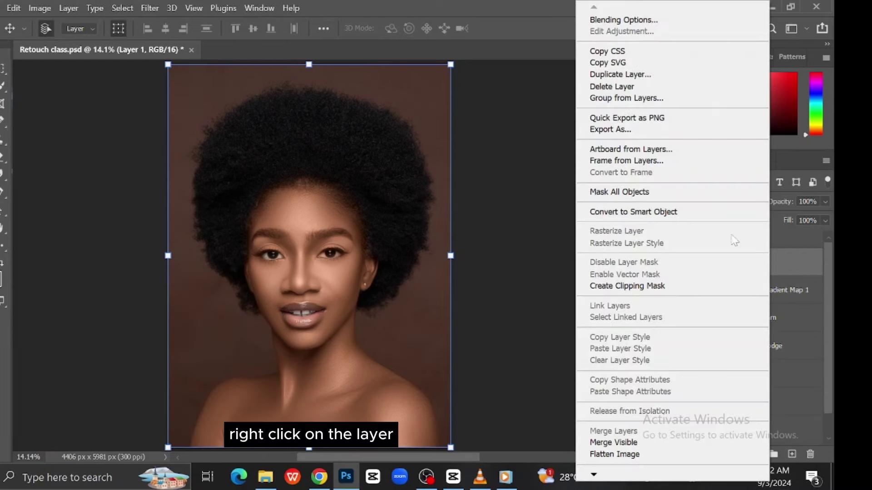
pyautogui.click(673, 212)
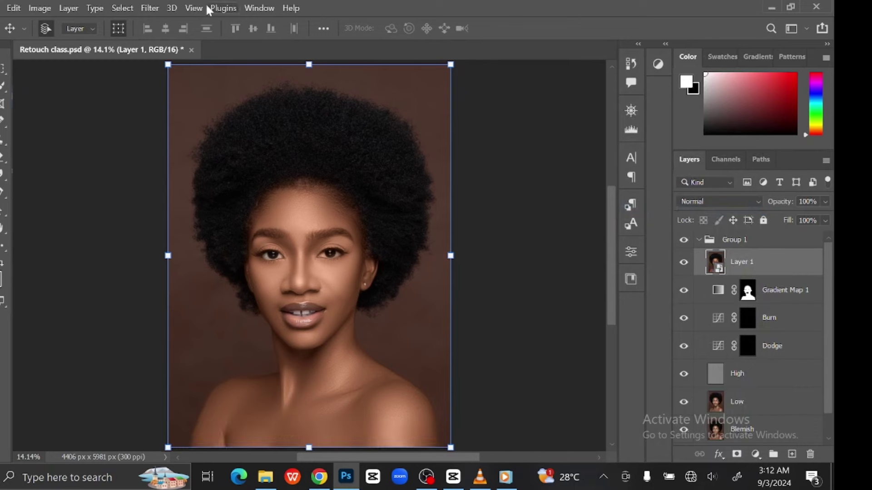
pyautogui.click(177, 6)
pyautogui.moveTo(160, 5)
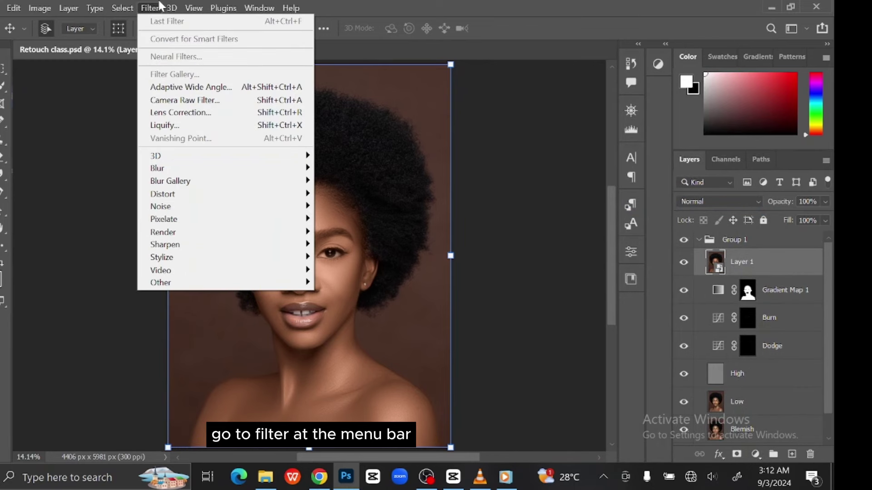
pyautogui.click(193, 100)
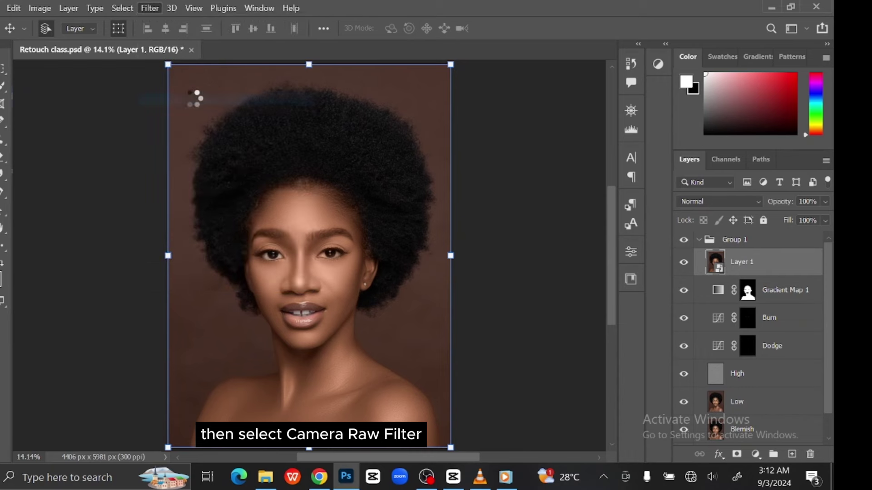
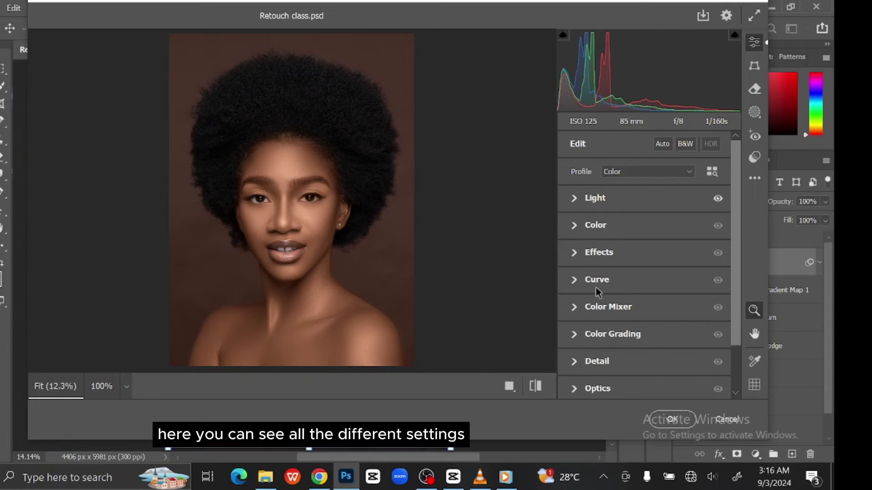
# Step: Set the Camera Raw Light values to Exposure -0.15, Contrast +14 and Highlights +6
pyautogui.click(577, 200)
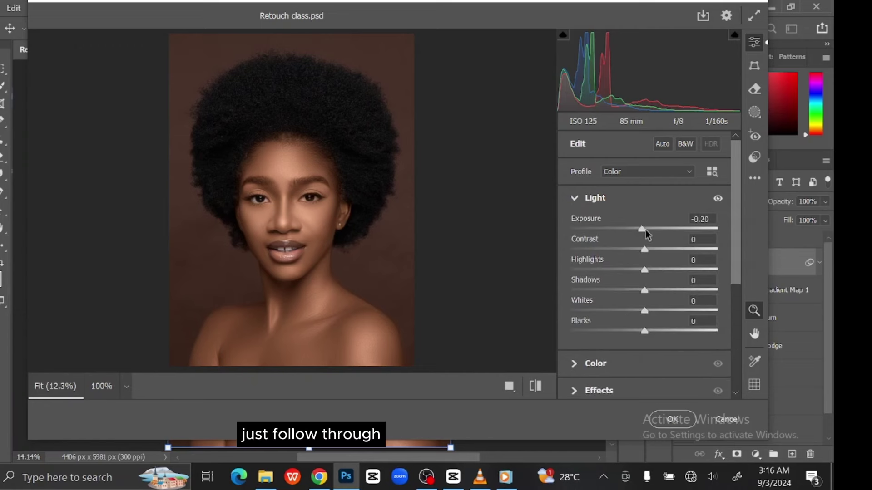
pyautogui.moveTo(641, 232); pyautogui.dragTo(640, 232)
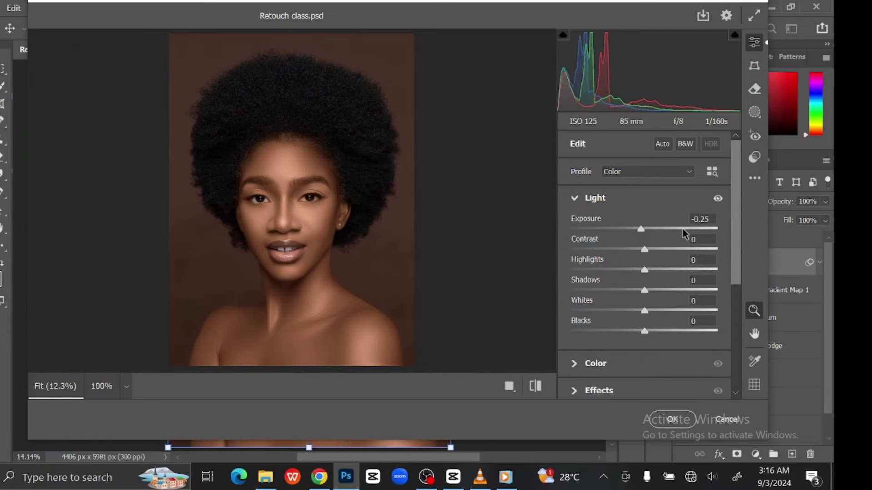
pyautogui.press('BackSpace')
pyautogui.press('BackSpace')
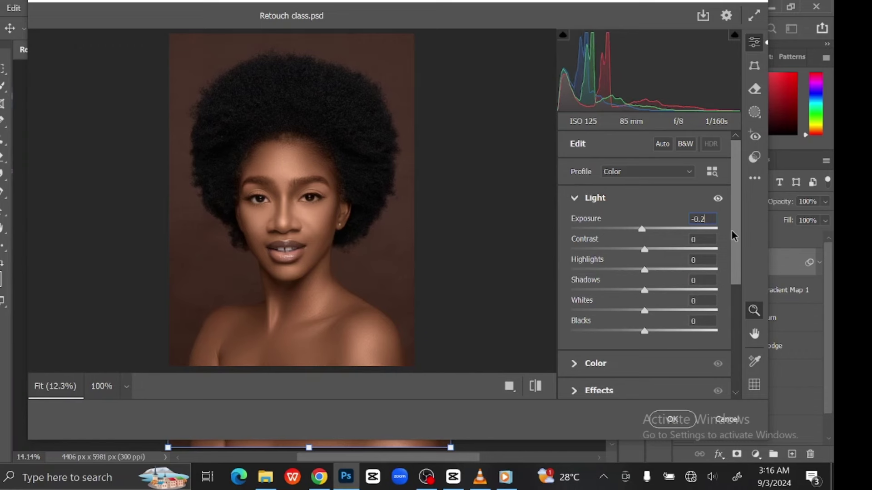
pyautogui.write('15')
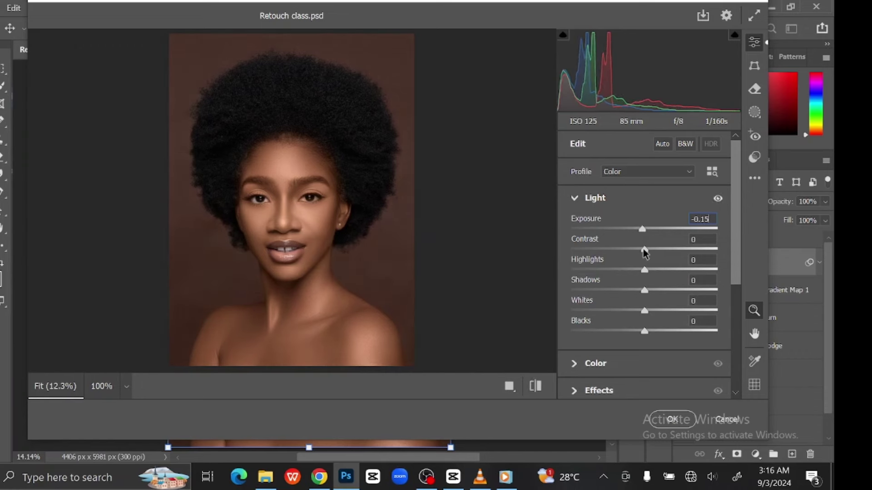
pyautogui.moveTo(644, 250); pyautogui.dragTo(648, 254)
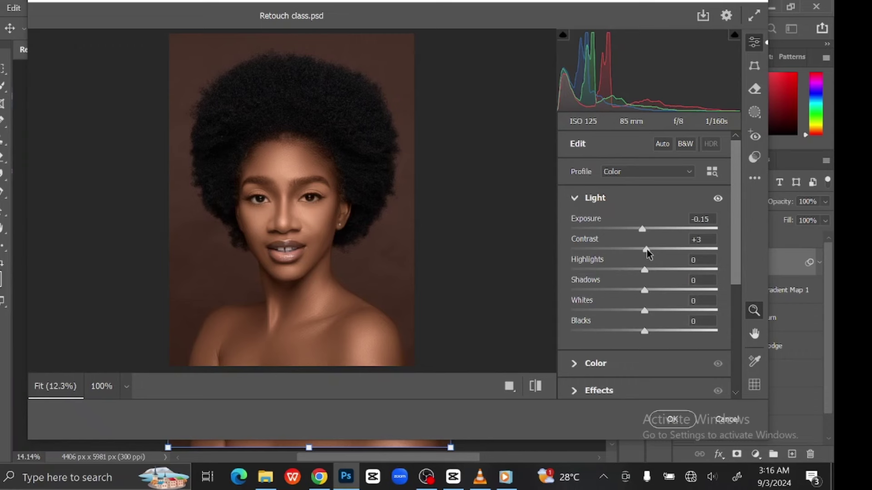
pyautogui.doubleClick(709, 239)
pyautogui.write('14')
pyautogui.press('Return')
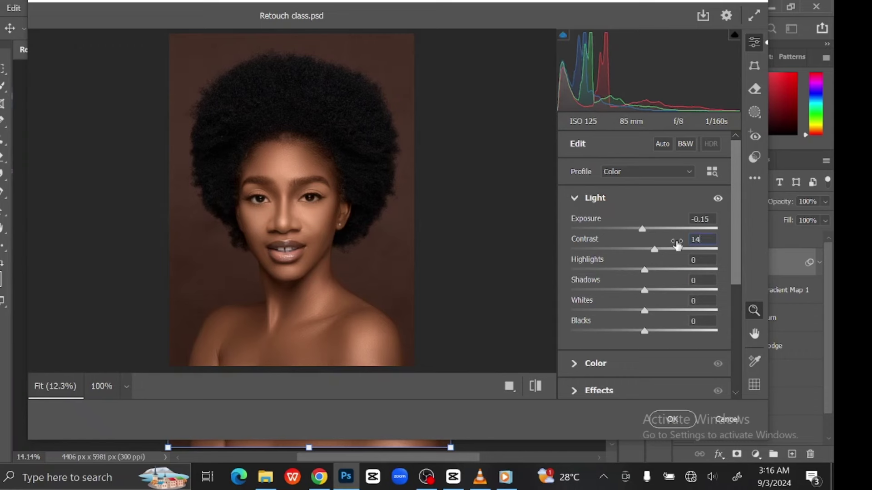
pyautogui.click(700, 261)
pyautogui.press('Return')
# Step: Raise Vibrance to +9 in the Camera Raw Color section
pyautogui.click(575, 198)
pyautogui.click(576, 225)
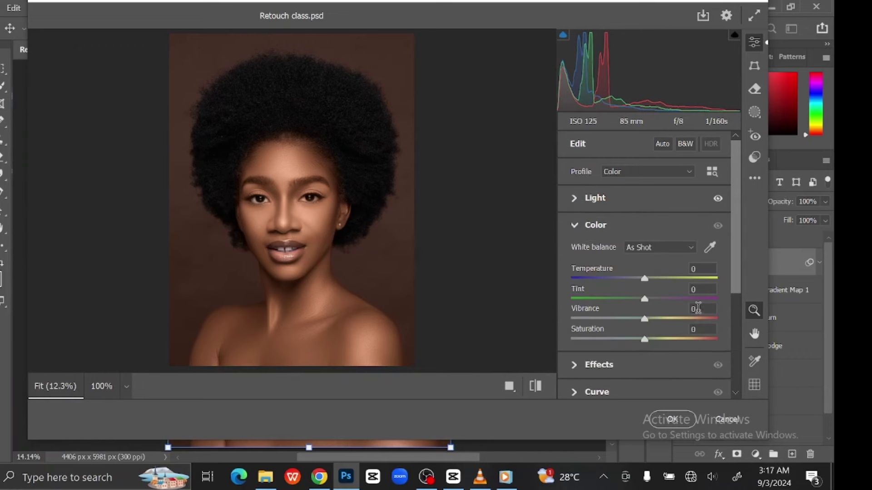
pyautogui.moveTo(645, 320); pyautogui.dragTo(647, 320)
pyautogui.press('Return')
pyautogui.click(575, 226)
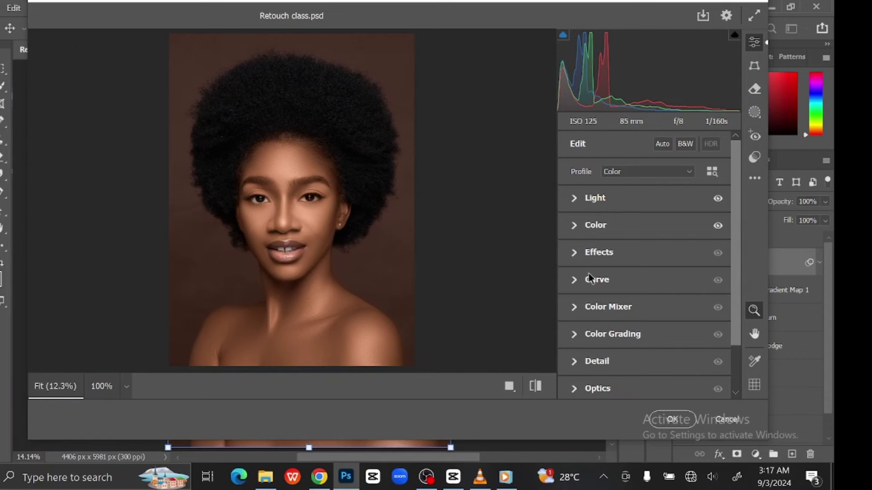
# Step: Set the Camera Raw Effects to Texture +36 and Clarity +21
pyautogui.click(574, 253)
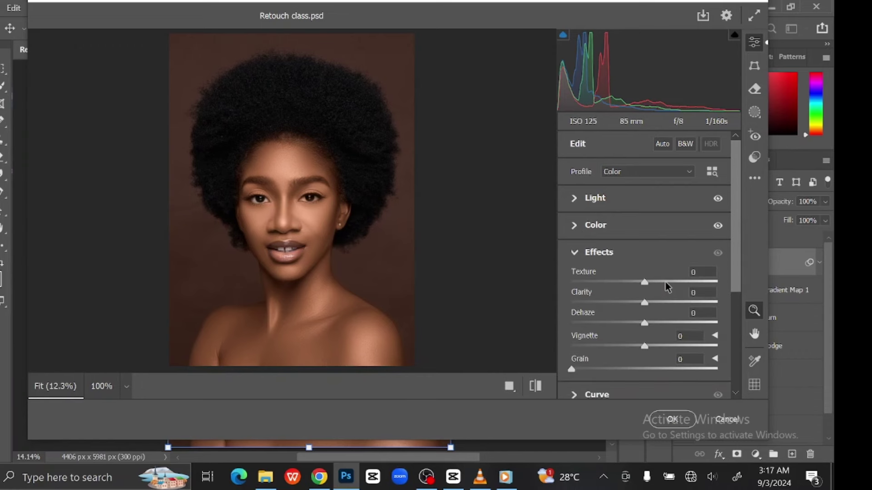
pyautogui.moveTo(644, 282); pyautogui.dragTo(660, 281)
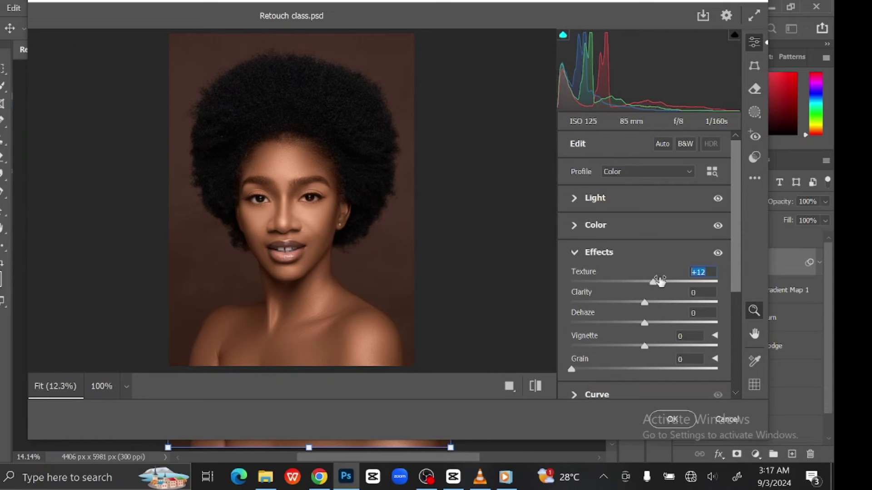
pyautogui.write('3')
pyautogui.press('Return')
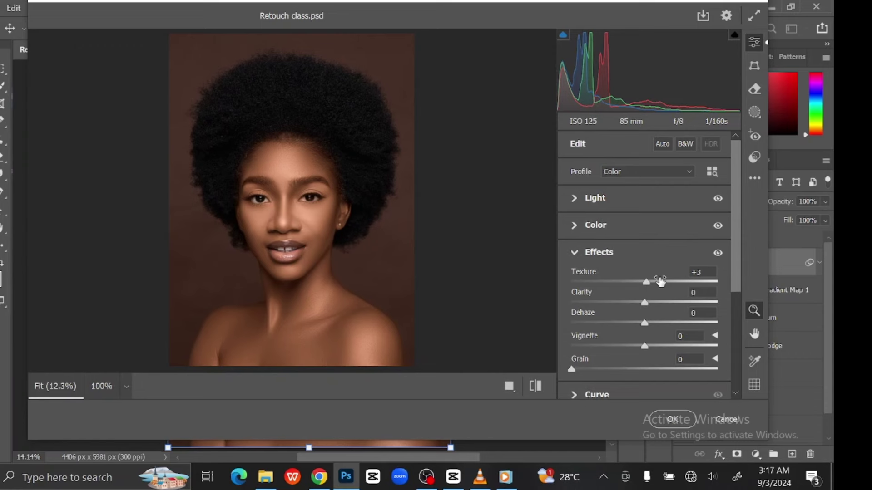
pyautogui.click(705, 272)
pyautogui.write('6')
pyautogui.moveTo(644, 302); pyautogui.dragTo(652, 304)
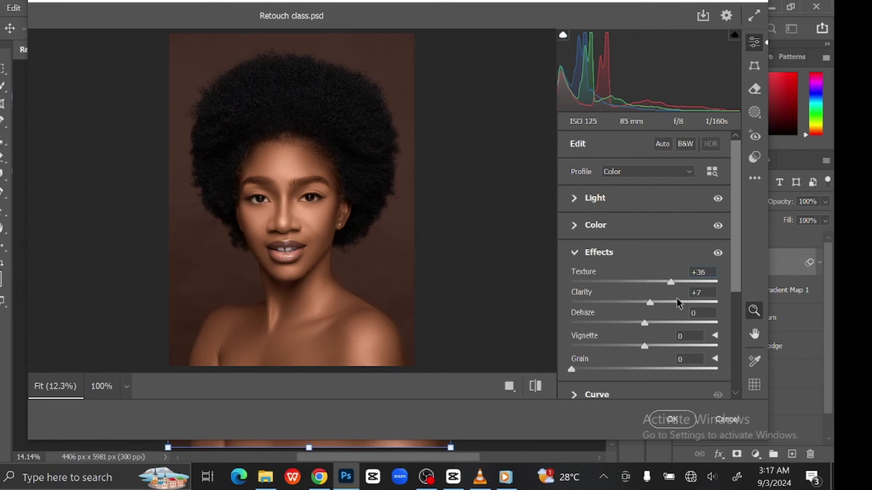
pyautogui.click(697, 293)
pyautogui.write('21')
pyautogui.press('Return')
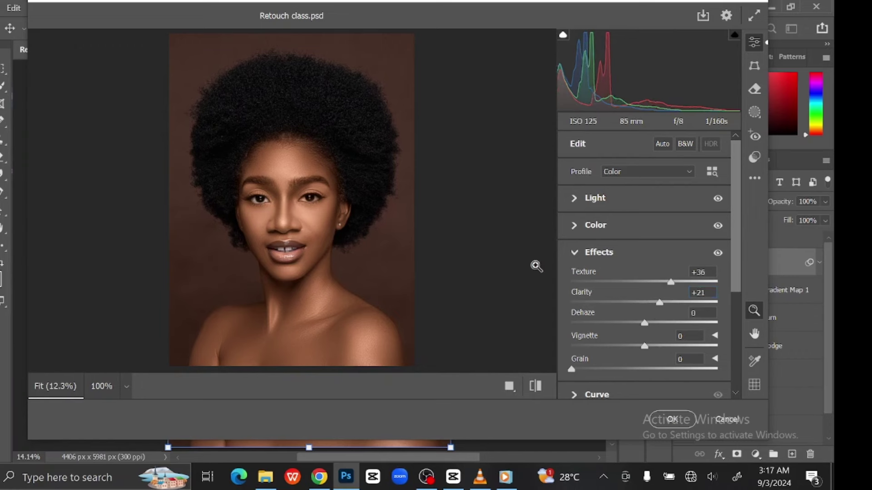
pyautogui.click(575, 253)
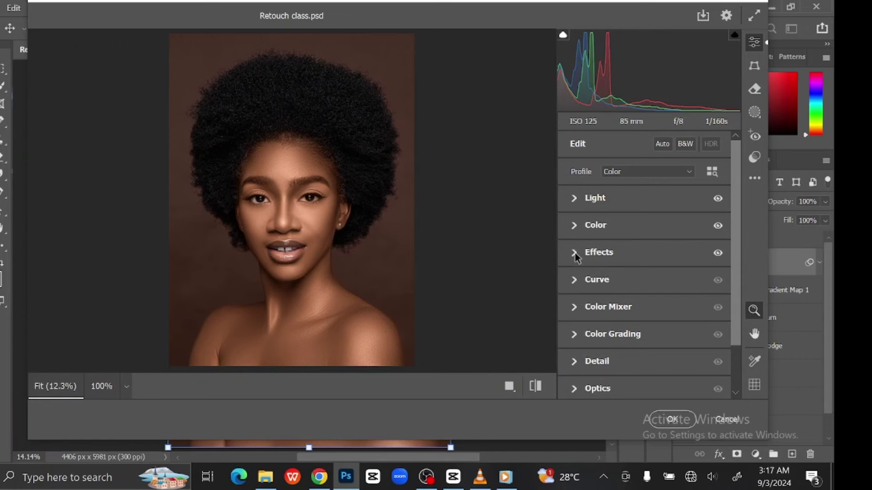
# Step: Grade the highlights warm yellow and tint the shadows faintly cool (hue 225, saturation 4)
pyautogui.click(574, 335)
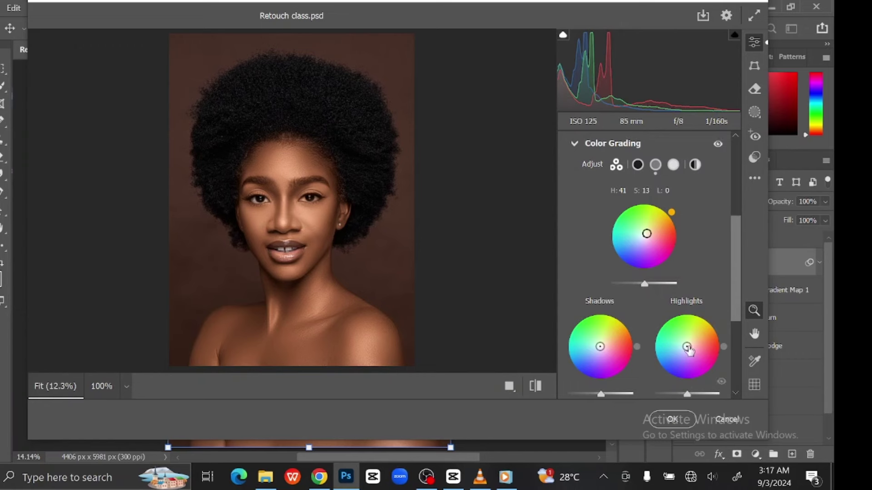
pyautogui.moveTo(688, 347); pyautogui.dragTo(689, 344)
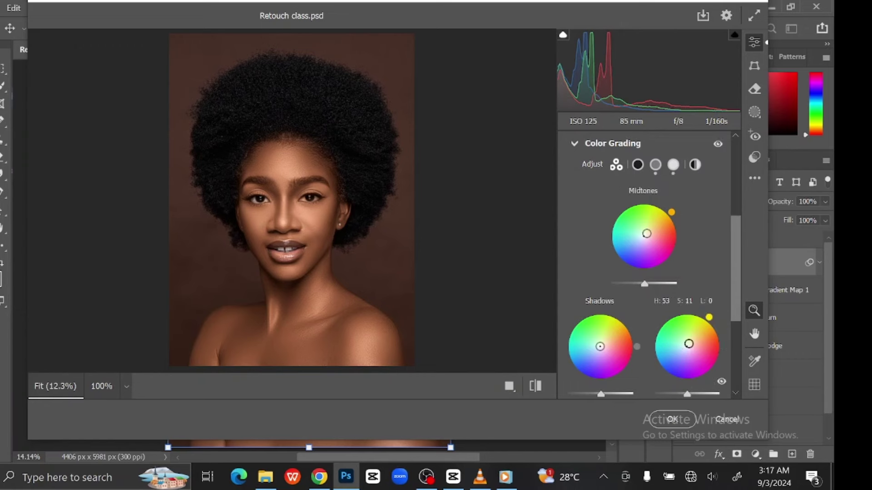
pyautogui.moveTo(600, 348); pyautogui.dragTo(600, 349)
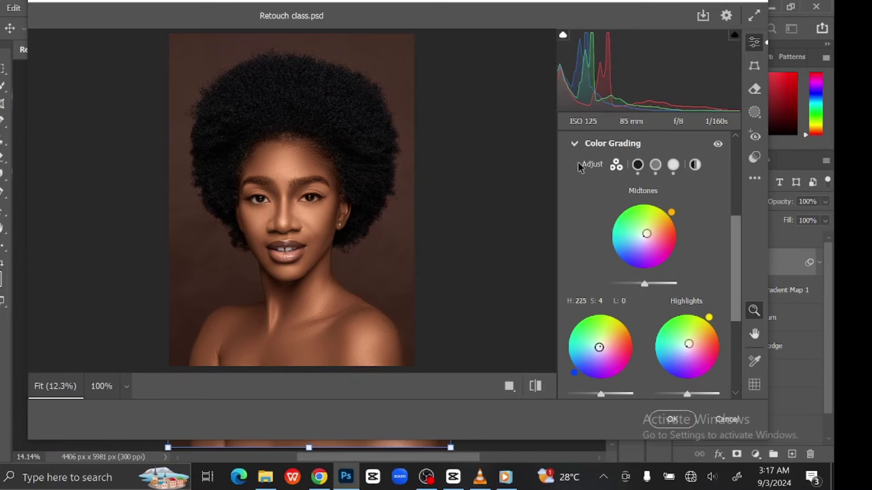
pyautogui.click(575, 144)
# Step: Compare the original and edited preview with the before/after toggle
pyautogui.scroll(3, 297, 209)
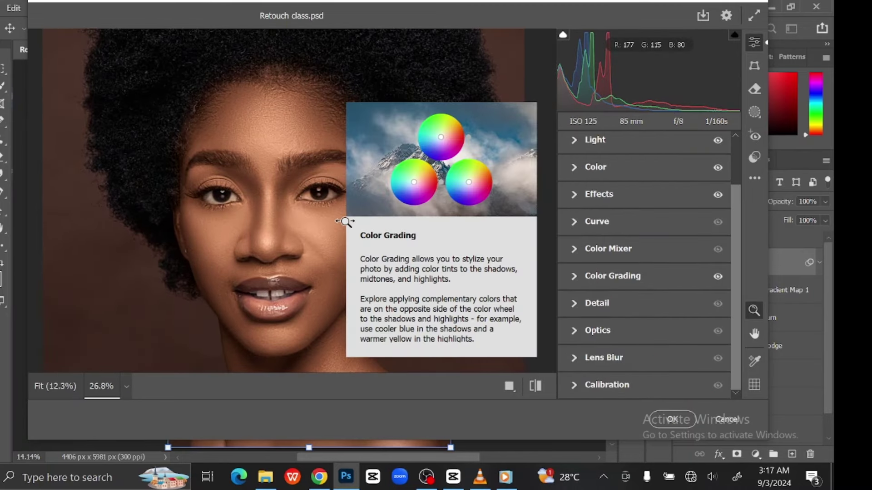
pyautogui.scroll(2, 318, 202)
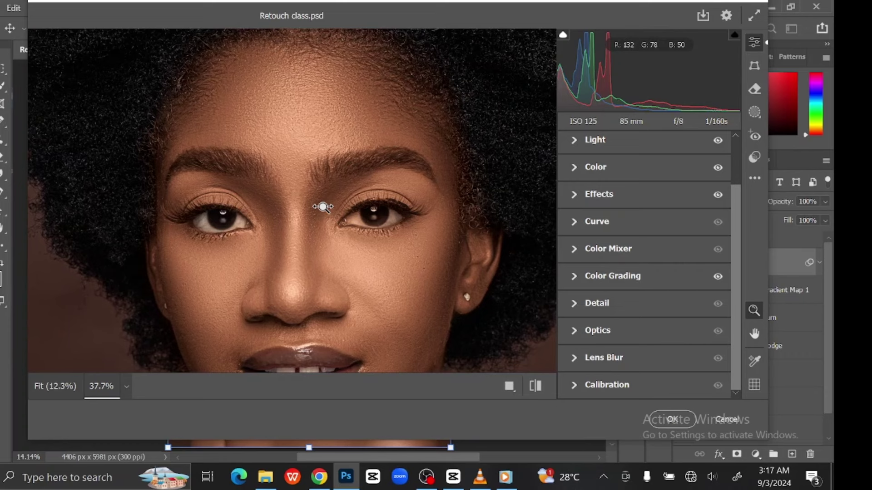
pyautogui.scroll(-4, 322, 207)
pyautogui.click(539, 387)
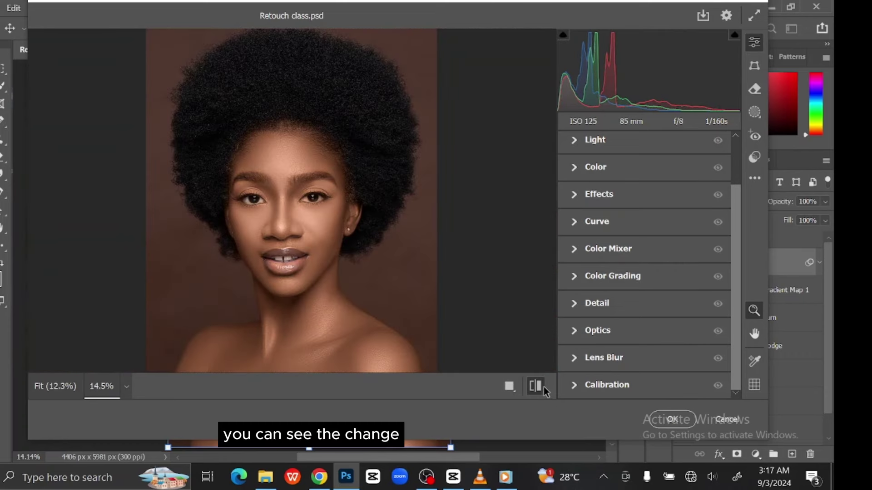
pyautogui.click(539, 388)
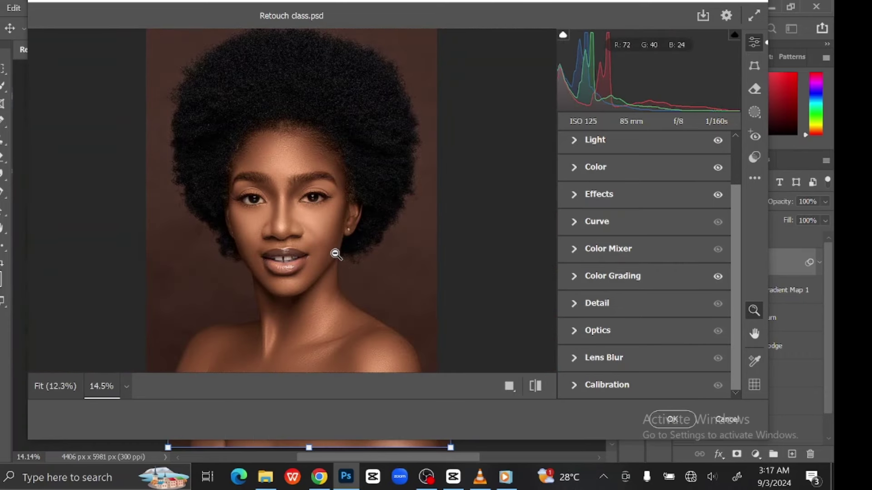
# Step: Apply Camera Raw to Layer 1, compare it hidden and shown, then add Layer 2
pyautogui.click(673, 419)
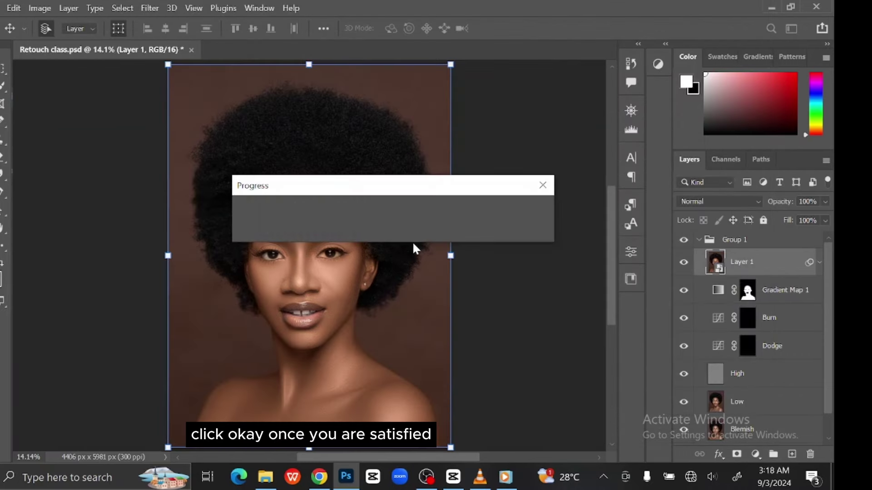
pyautogui.click(684, 262)
pyautogui.click(684, 262)
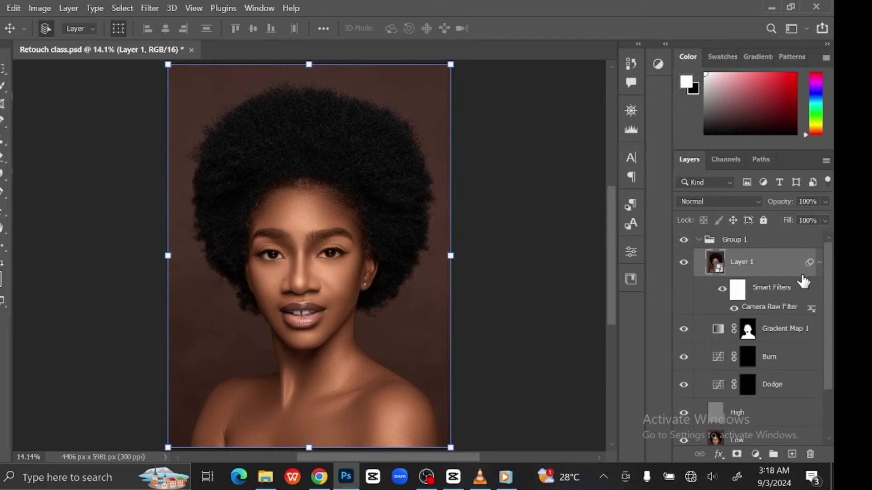
pyautogui.click(819, 263)
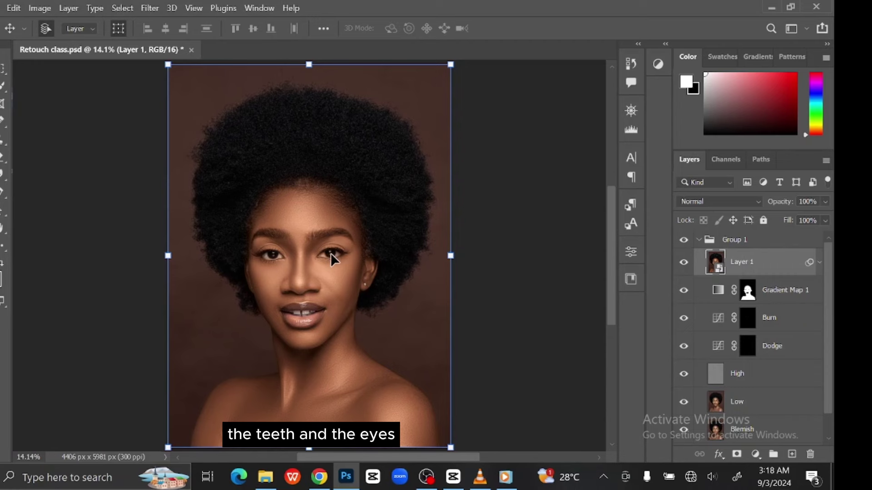
pyautogui.click(792, 454)
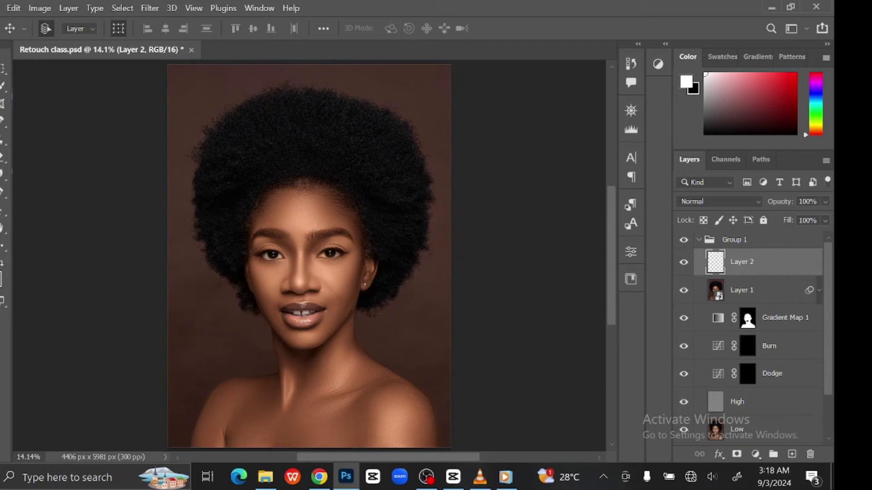
pyautogui.click(4, 140)
# Step: Choose the Brush with a red foreground colour and zoom in on the mouth
pyautogui.click(23, 138)
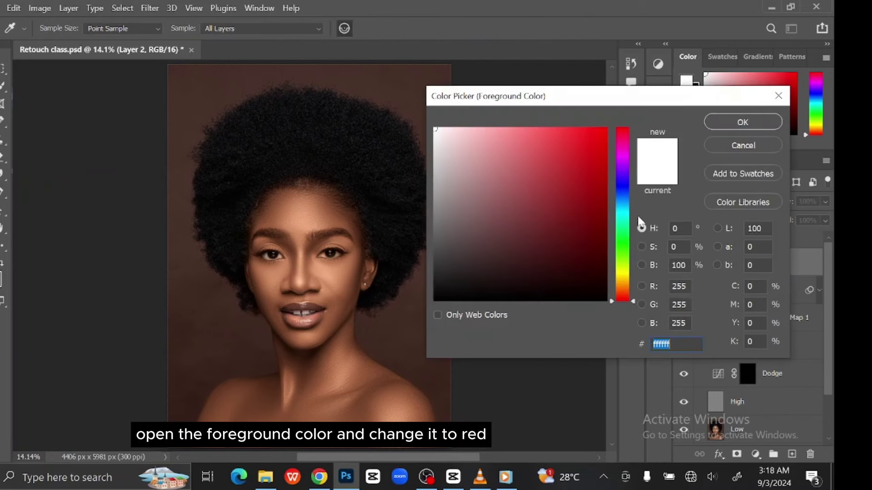
pyautogui.moveTo(568, 186); pyautogui.dragTo(577, 169)
pyautogui.click(716, 124)
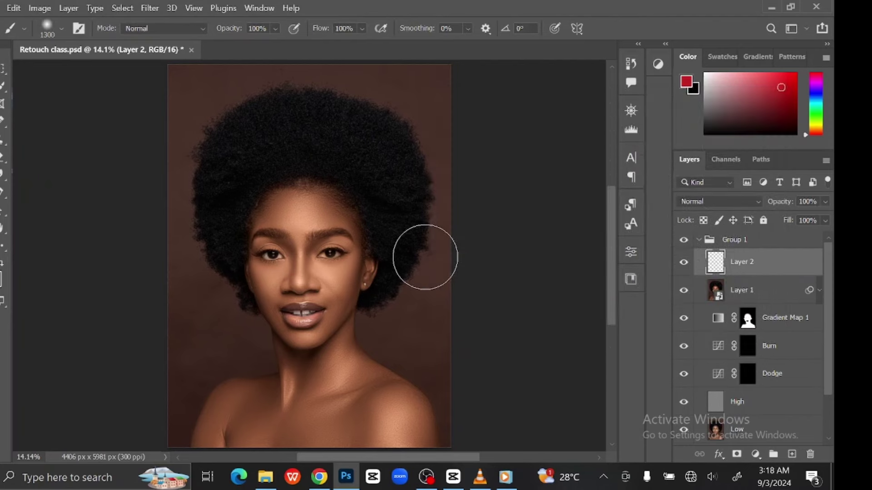
pyautogui.hotkey('ctrl', '+')
pyautogui.hotkey('ctrl', '+')
pyautogui.hotkey('ctrl', '+')
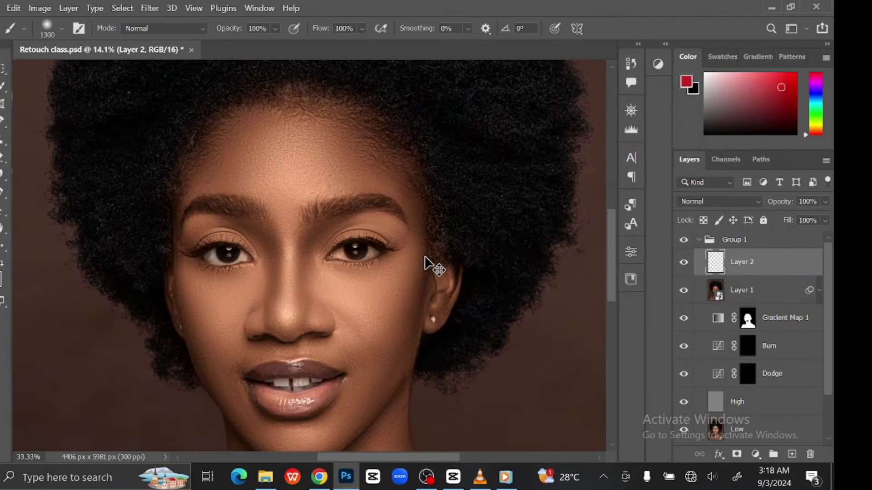
pyautogui.hotkey('ctrl', '+')
pyautogui.moveTo(424, 253); pyautogui.dragTo(382, 171)
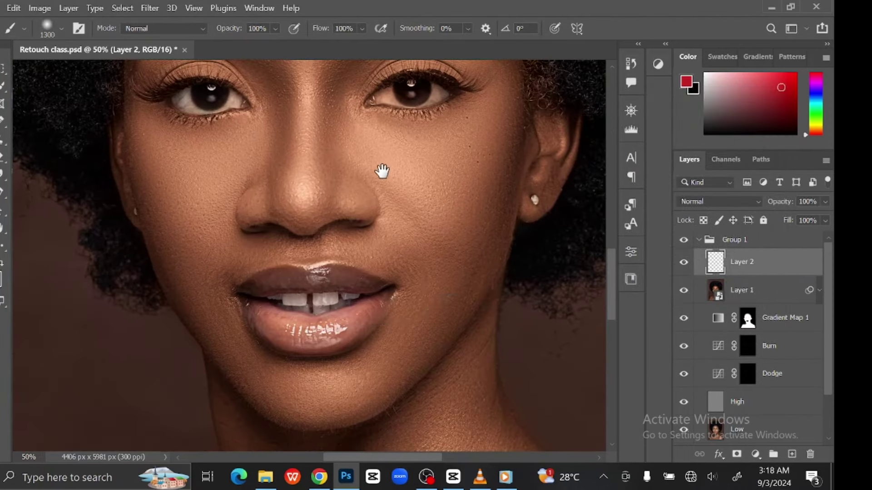
# Step: Paint red over the lips on Layer 2 and set its blend mode to Color
pyautogui.press('[')
pyautogui.press('[')
pyautogui.press('[')
pyautogui.press('[')
pyautogui.press('[')
pyautogui.press('[')
pyautogui.press('[')
pyautogui.press('[')
pyautogui.press('[')
pyautogui.press('[')
pyautogui.press('[')
pyautogui.press('[')
pyautogui.hotkey('ctrl', '+')
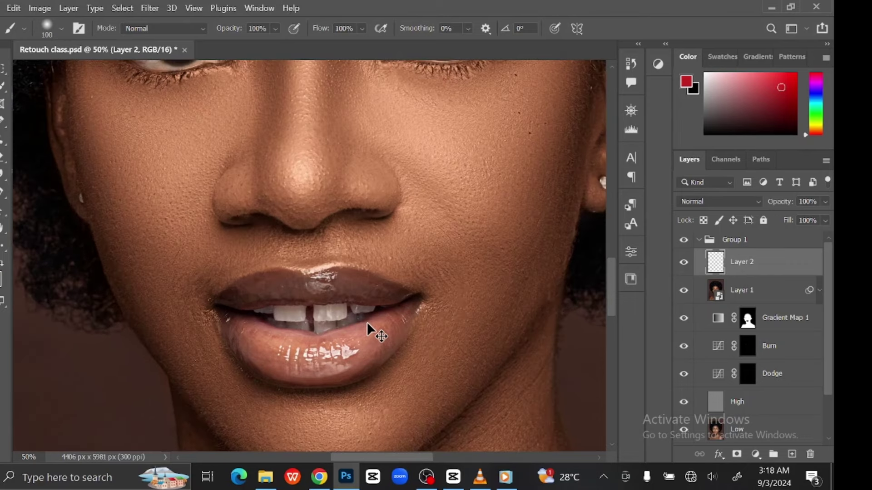
pyautogui.hotkey('ctrl', '+')
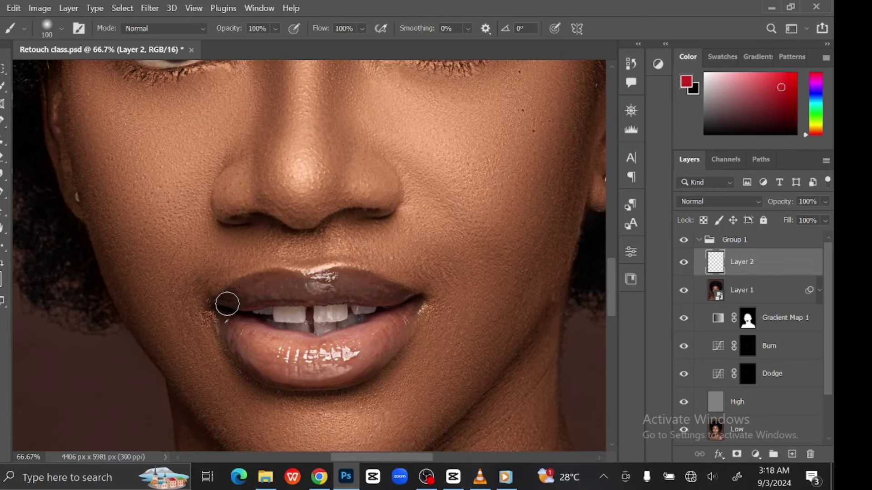
pyautogui.press('[')
pyautogui.press('[')
pyautogui.press('[')
pyautogui.moveTo(221, 303)
pyautogui.mouseDown()
pyautogui.moveTo(275, 280)
pyautogui.moveTo(361, 279)
pyautogui.moveTo(409, 298)
pyautogui.moveTo(412, 325)
pyautogui.mouseUp()
pyautogui.moveTo(218, 311)
pyautogui.mouseDown()
pyautogui.moveTo(263, 292)
pyautogui.moveTo(370, 296)
pyautogui.moveTo(395, 311)
pyautogui.moveTo(368, 331)
pyautogui.moveTo(294, 340)
pyautogui.moveTo(268, 336)
pyautogui.moveTo(234, 307)
pyautogui.moveTo(237, 331)
pyautogui.moveTo(273, 368)
pyautogui.moveTo(327, 375)
pyautogui.moveTo(372, 360)
pyautogui.moveTo(407, 322)
pyautogui.moveTo(377, 337)
pyautogui.moveTo(272, 352)
pyautogui.moveTo(366, 353)
pyautogui.moveTo(240, 331)
pyautogui.moveTo(292, 288)
pyautogui.moveTo(369, 288)
pyautogui.moveTo(396, 327)
pyautogui.mouseUp()
pyautogui.press(']')
pyautogui.press(']')
pyautogui.press(']')
pyautogui.press('[')
pyautogui.press('[')
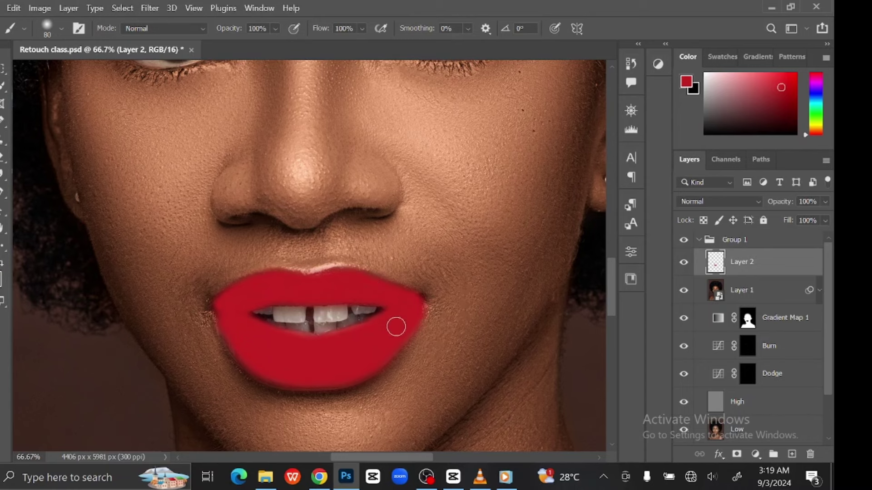
pyautogui.click(718, 202)
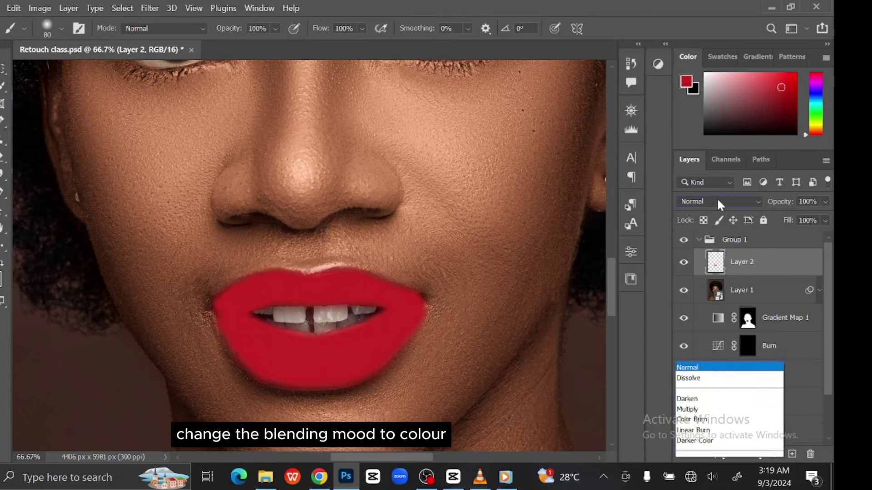
pyautogui.click(707, 440)
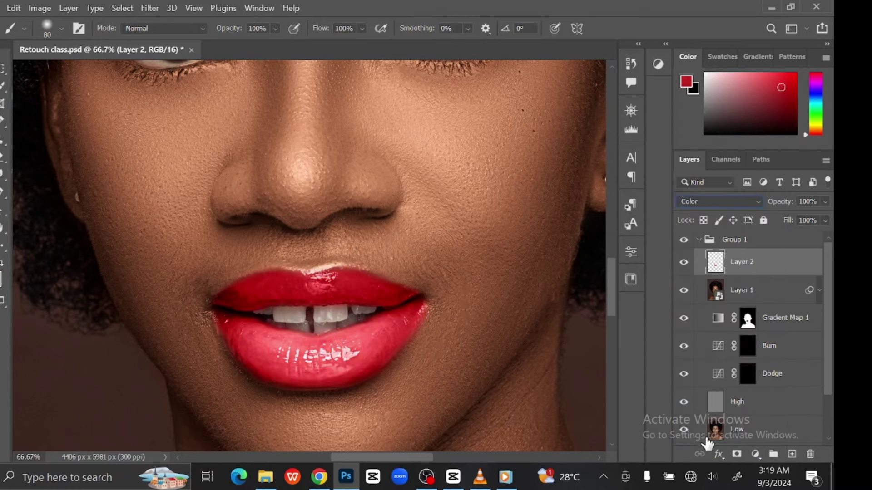
# Step: Alt-split Layer 2's Blend If sliders to 201 for This Layer and 196 for Underlying Layer
pyautogui.doubleClick(783, 267)
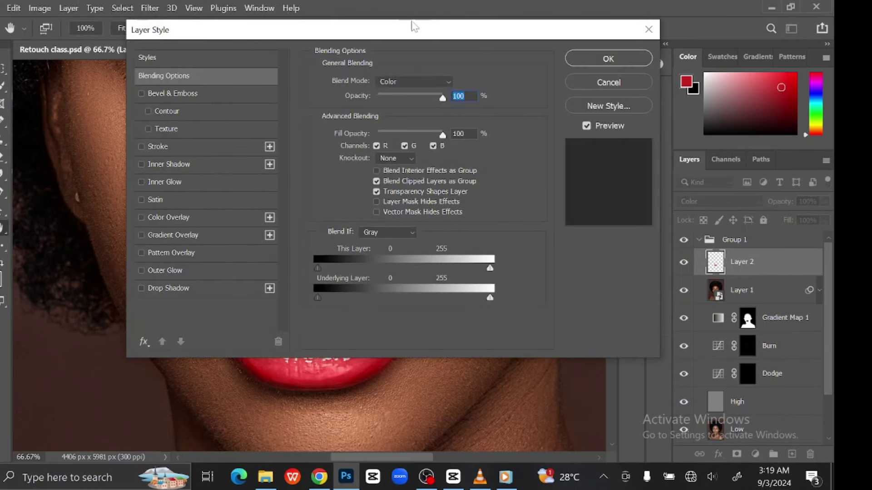
pyautogui.moveTo(413, 26); pyautogui.dragTo(701, 22)
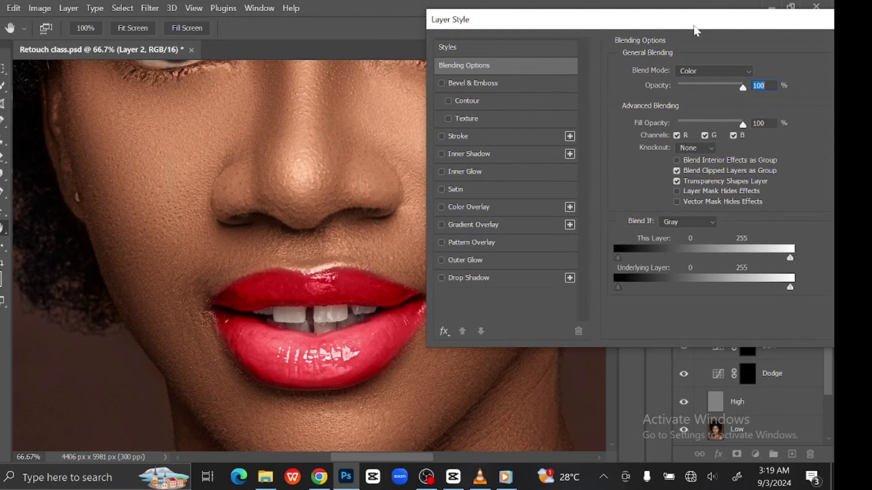
pyautogui.press('alt')
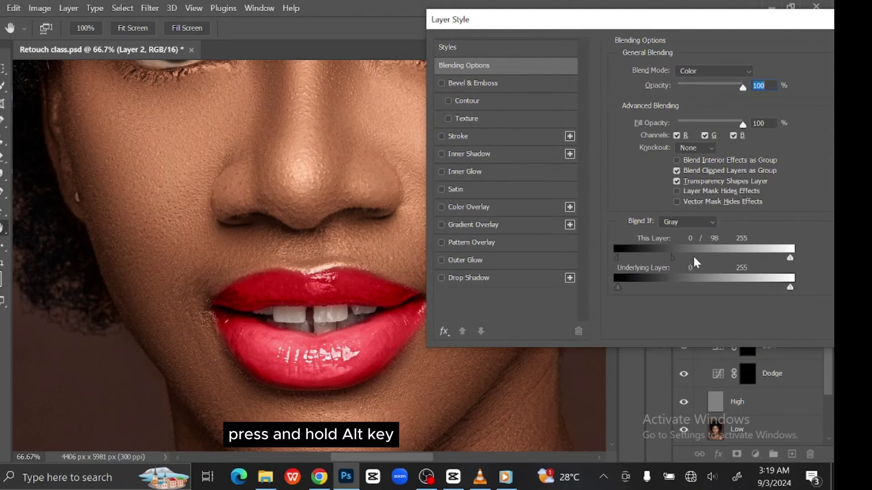
pyautogui.moveTo(694, 257); pyautogui.dragTo(735, 260)
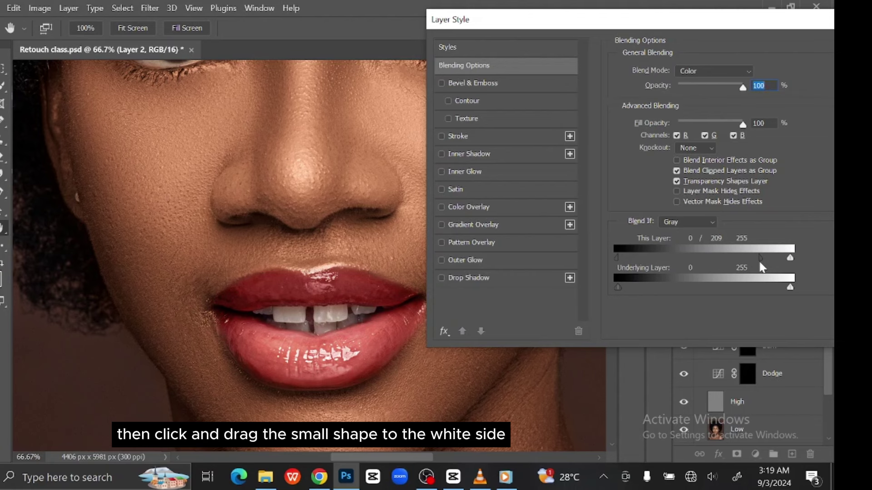
pyautogui.moveTo(621, 287); pyautogui.dragTo(754, 289)
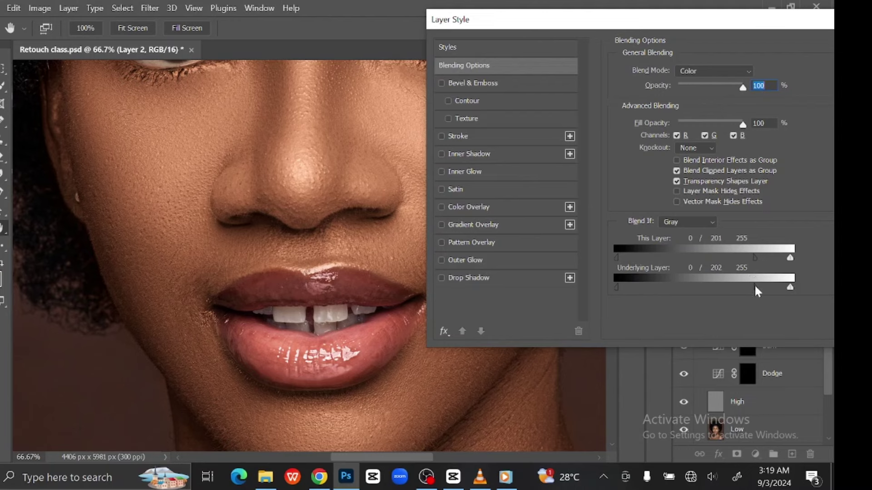
pyautogui.moveTo(755, 286); pyautogui.dragTo(751, 286)
pyautogui.moveTo(665, 29); pyautogui.dragTo(468, 49)
# Step: Confirm the Blend If settings, zoom out to the whole portrait, and add Layer 3
pyautogui.click(711, 76)
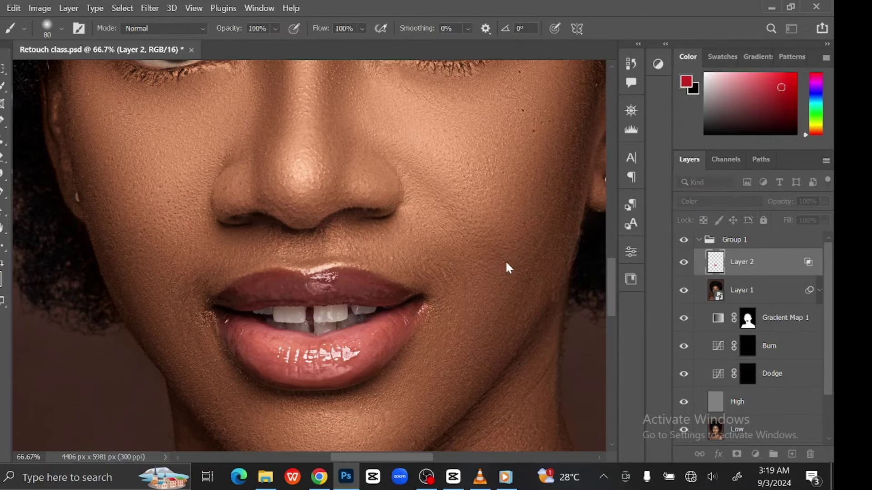
pyautogui.hotkey('ctrl', '-')
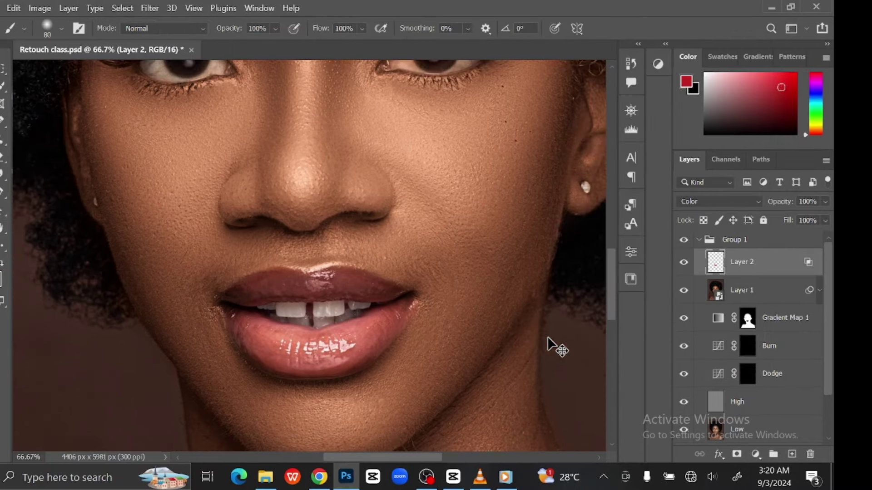
pyautogui.hotkey('ctrl', '-')
pyautogui.hotkey('ctrl', '-')
pyautogui.hotkey('ctrl', '-')
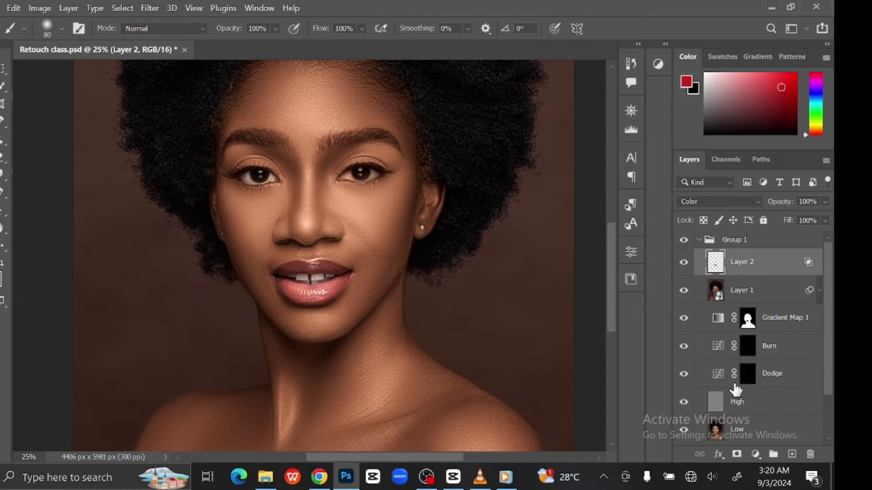
pyautogui.click(792, 454)
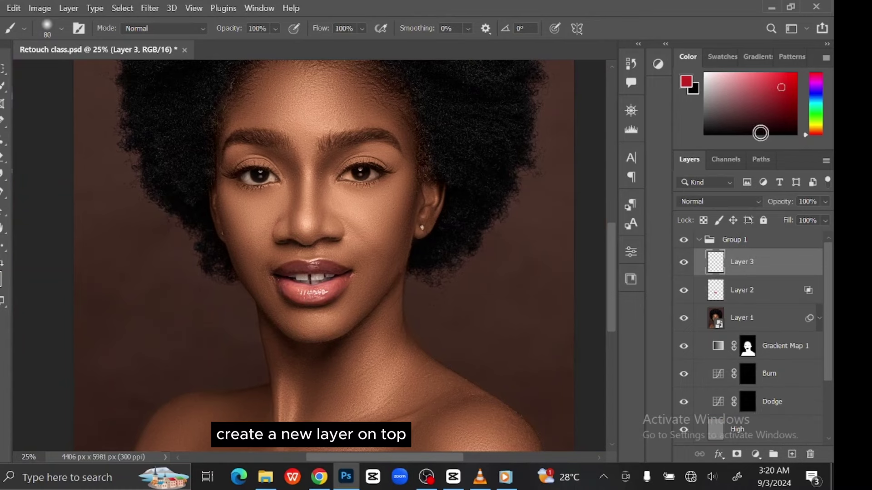
# Step: Set the foreground colour to white (ffffff) and zoom to 100% on the mouth
pyautogui.click(688, 84)
pyautogui.moveTo(490, 169); pyautogui.dragTo(393, 103)
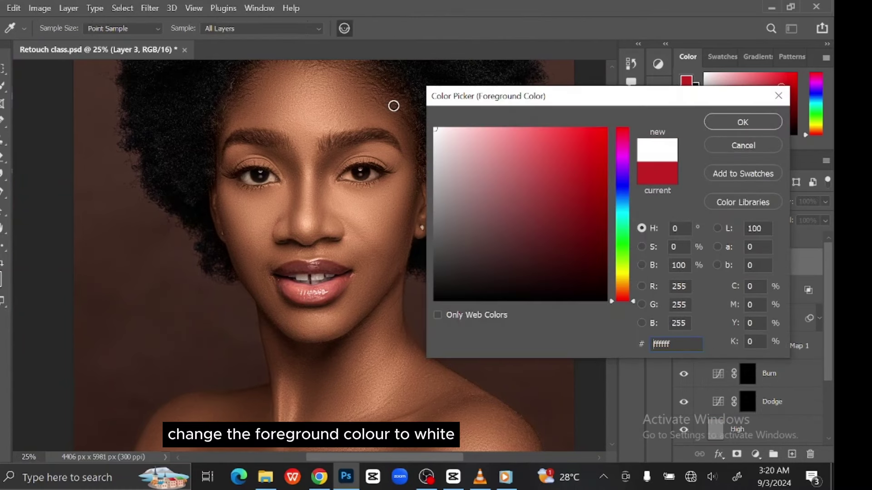
pyautogui.click(743, 121)
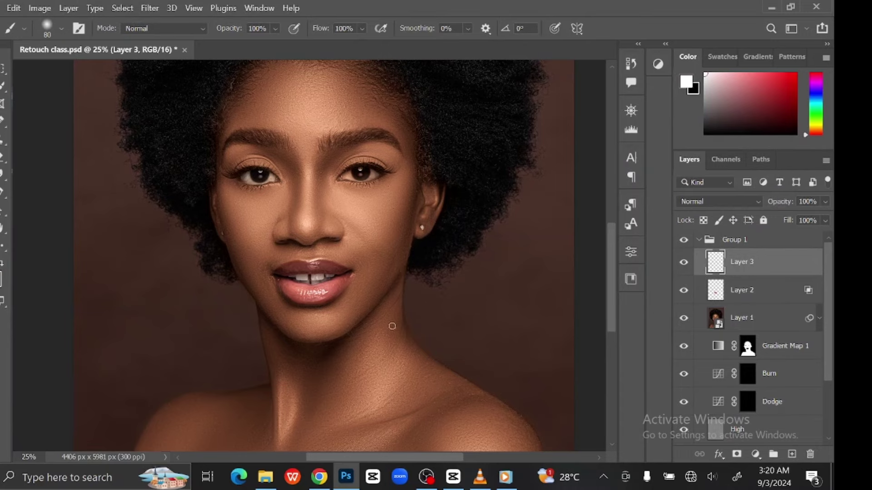
pyautogui.hotkey('ctrl', '+')
pyautogui.hotkey('ctrl', '+')
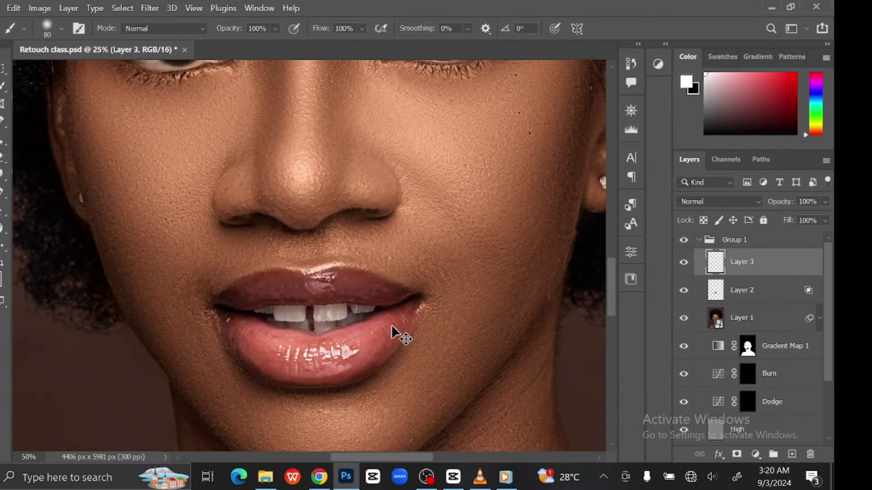
pyautogui.hotkey('ctrl', '+')
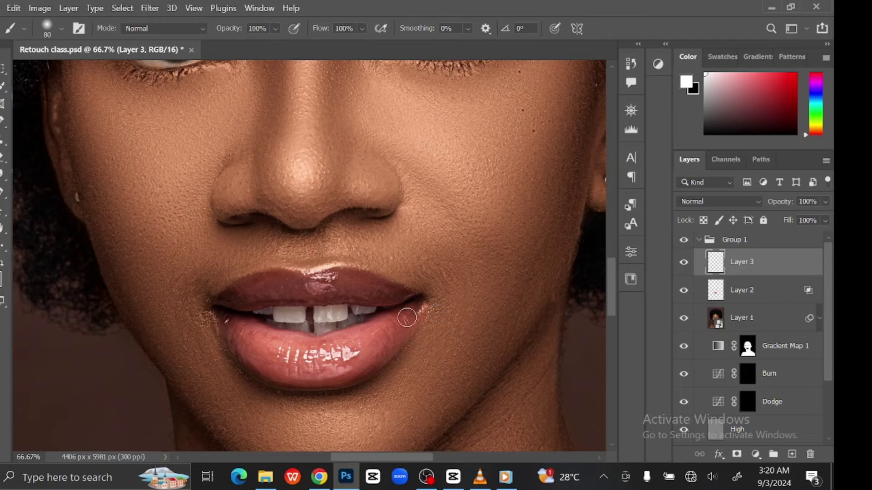
pyautogui.hotkey('ctrl', '+')
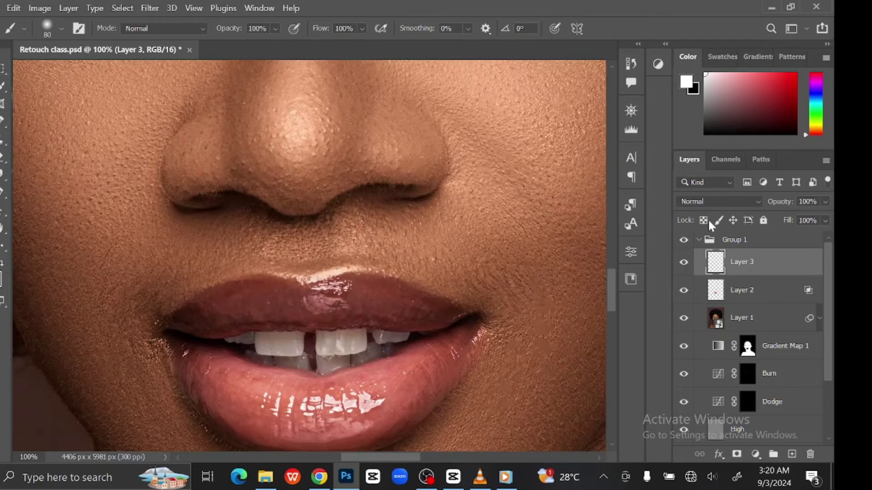
# Step: Set Layer 3's blend mode to Color and zoom to 200% on the teeth
pyautogui.click(717, 203)
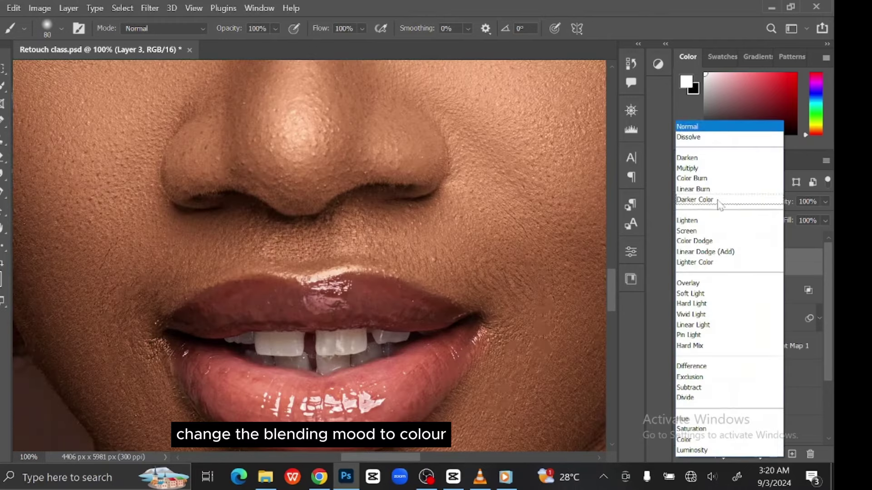
pyautogui.click(703, 441)
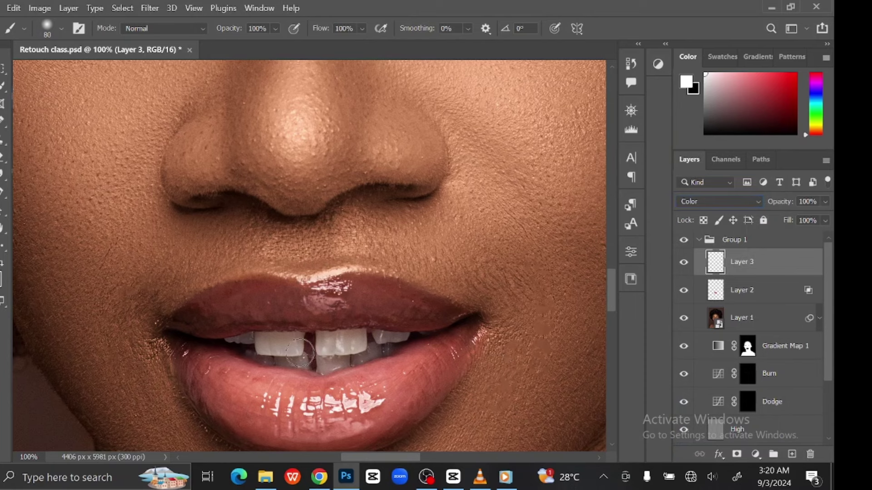
pyautogui.press('[')
pyautogui.press('[')
pyautogui.press('[')
pyautogui.press('[')
pyautogui.hotkey('ctrl', '+')
pyautogui.moveTo(278, 335); pyautogui.dragTo(319, 193)
pyautogui.press(']')
pyautogui.press(']')
# Step: Brush white over the upper and lower teeth, resizing the brush with the bracket keys
pyautogui.moveTo(196, 271); pyautogui.dragTo(303, 271)
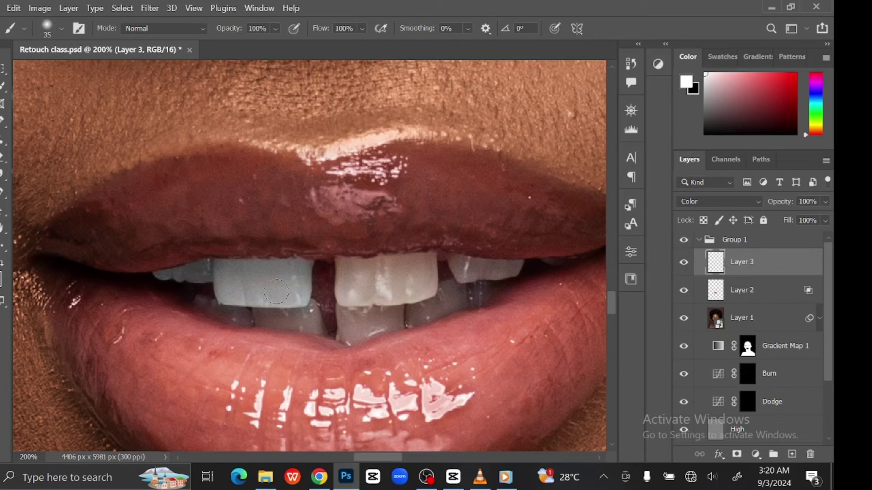
pyautogui.press('[')
pyautogui.press('[')
pyautogui.press('[')
pyautogui.press('[')
pyautogui.press(']')
pyautogui.moveTo(205, 301)
pyautogui.mouseDown()
pyautogui.moveTo(244, 320)
pyautogui.moveTo(199, 303)
pyautogui.moveTo(287, 321)
pyautogui.mouseUp()
pyautogui.press('[')
pyautogui.press(']')
pyautogui.press('[')
pyautogui.press('[')
pyautogui.press(']')
pyautogui.press('[')
pyautogui.press('[')
pyautogui.press('[')
pyautogui.press(']')
pyautogui.press('[')
# Step: Paint white over the inner, outer and lower whites of the first eye
pyautogui.moveTo(476, 167); pyautogui.dragTo(196, 175)
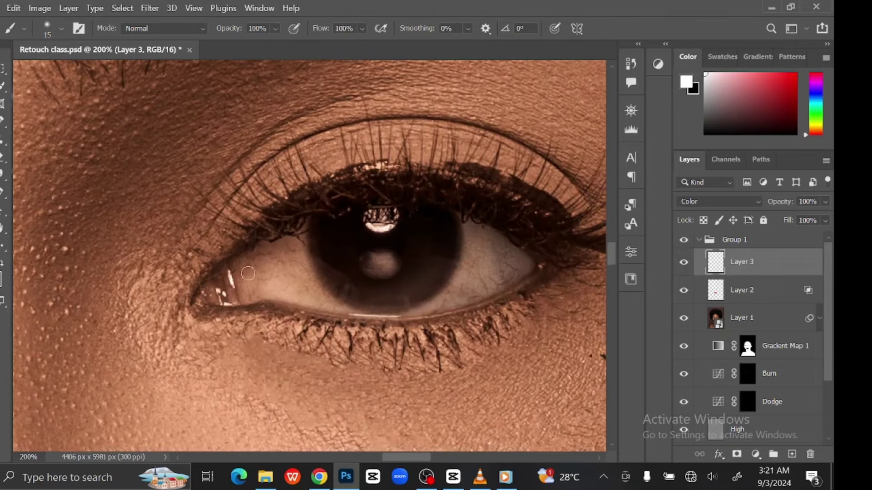
pyautogui.press(']')
pyautogui.press(']')
pyautogui.press(']')
pyautogui.moveTo(241, 266)
pyautogui.mouseDown()
pyautogui.moveTo(245, 292)
pyautogui.moveTo(273, 285)
pyautogui.moveTo(253, 266)
pyautogui.moveTo(292, 243)
pyautogui.mouseUp()
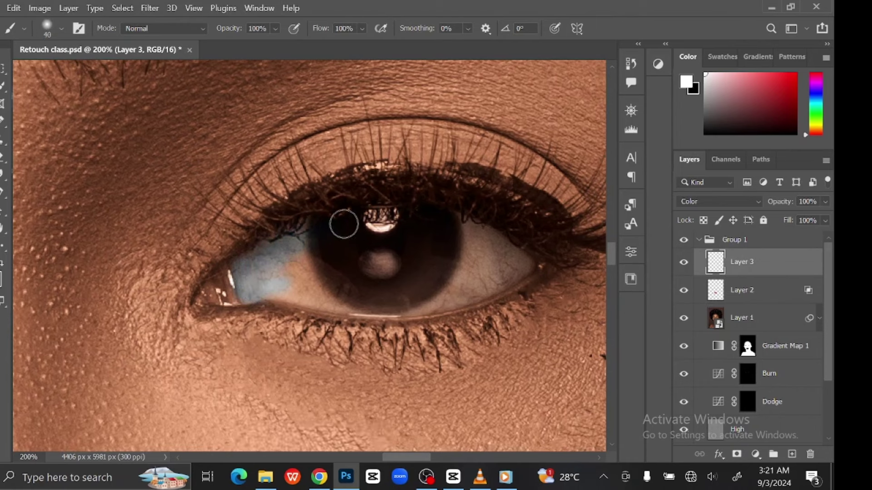
pyautogui.press('[')
pyautogui.press(']')
pyautogui.moveTo(503, 265)
pyautogui.mouseDown()
pyautogui.moveTo(495, 245)
pyautogui.moveTo(482, 280)
pyautogui.moveTo(426, 303)
pyautogui.moveTo(389, 304)
pyautogui.moveTo(275, 280)
pyautogui.moveTo(314, 292)
pyautogui.moveTo(448, 283)
pyautogui.moveTo(474, 268)
pyautogui.moveTo(348, 259)
pyautogui.moveTo(459, 271)
pyautogui.mouseUp()
pyautogui.press(']')
pyautogui.press(']')
pyautogui.press(']')
# Step: Paint the other eye's whites, undo the last stroke, and fit the portrait on screen
pyautogui.hscroll(-10, 385, 253)
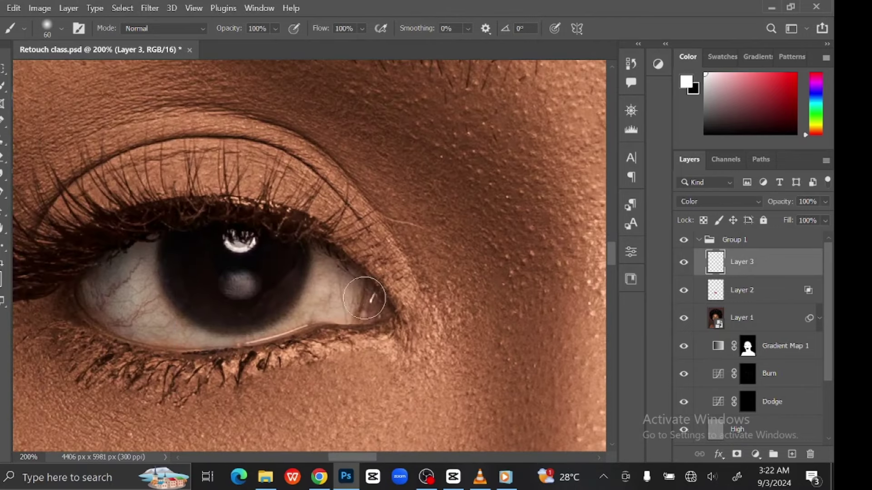
pyautogui.press('[')
pyautogui.press('[')
pyautogui.press('[')
pyautogui.press('[')
pyautogui.moveTo(346, 311)
pyautogui.mouseDown()
pyautogui.moveTo(348, 279)
pyautogui.moveTo(328, 286)
pyautogui.mouseUp()
pyautogui.press(']')
pyautogui.press(']')
pyautogui.press(']')
pyautogui.moveTo(346, 314)
pyautogui.mouseDown()
pyautogui.moveTo(311, 308)
pyautogui.moveTo(199, 330)
pyautogui.moveTo(129, 325)
pyautogui.moveTo(97, 292)
pyautogui.mouseUp()
pyautogui.press(']')
pyautogui.hotkey('ctrl', 'z')
pyautogui.hotkey('ctrl', 'z')
pyautogui.press(']')
pyautogui.press(']')
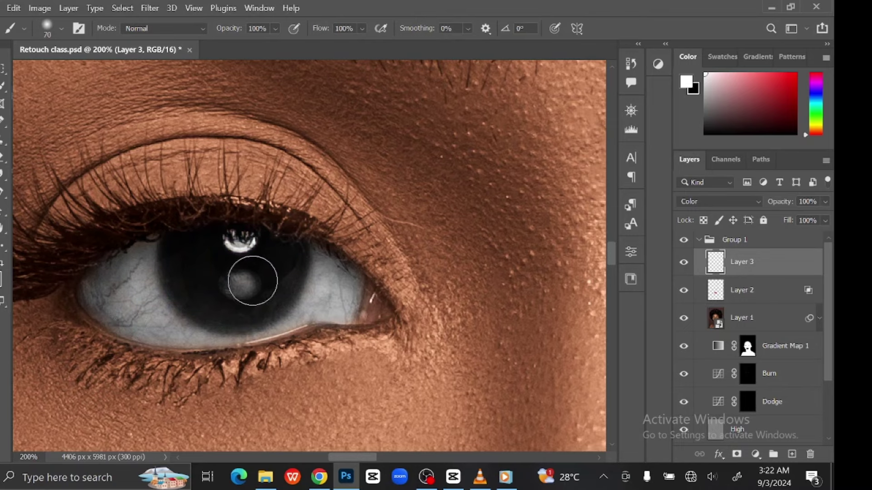
pyautogui.hotkey('ctrl', '0')
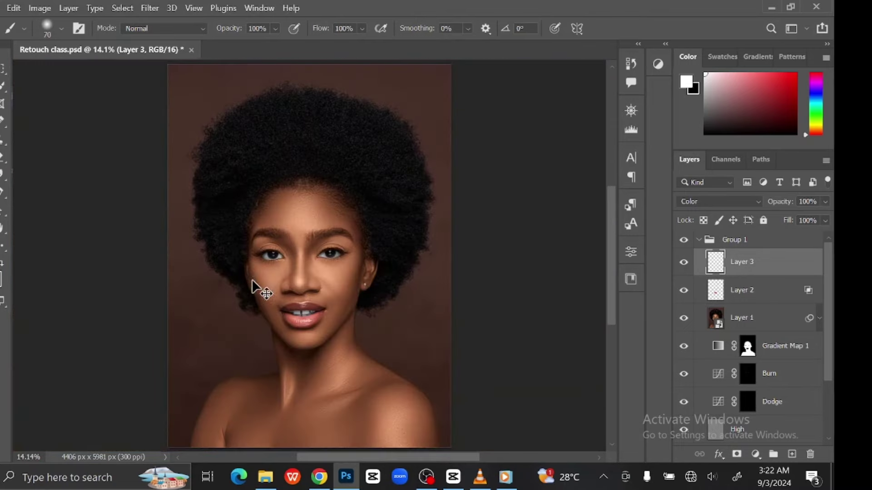
# Step: Collapse Group 1 and switch its visibility off and back on to compare before and after
pyautogui.press('v')
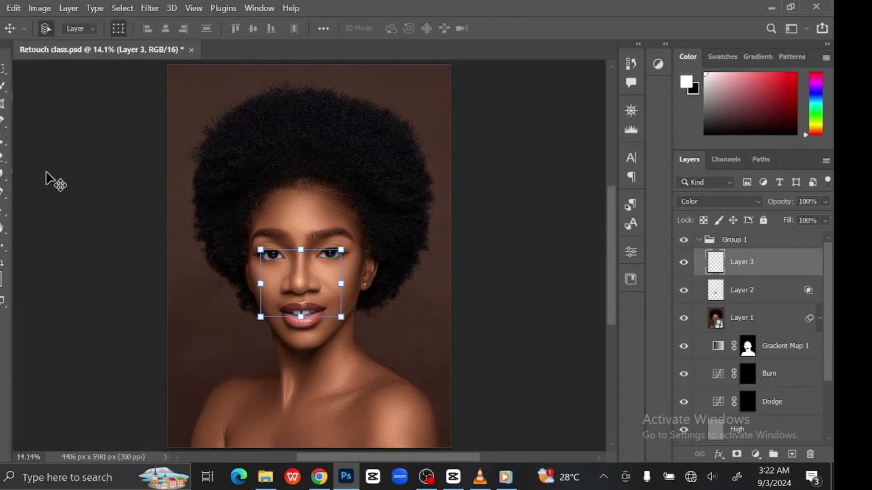
pyautogui.click(70, 181)
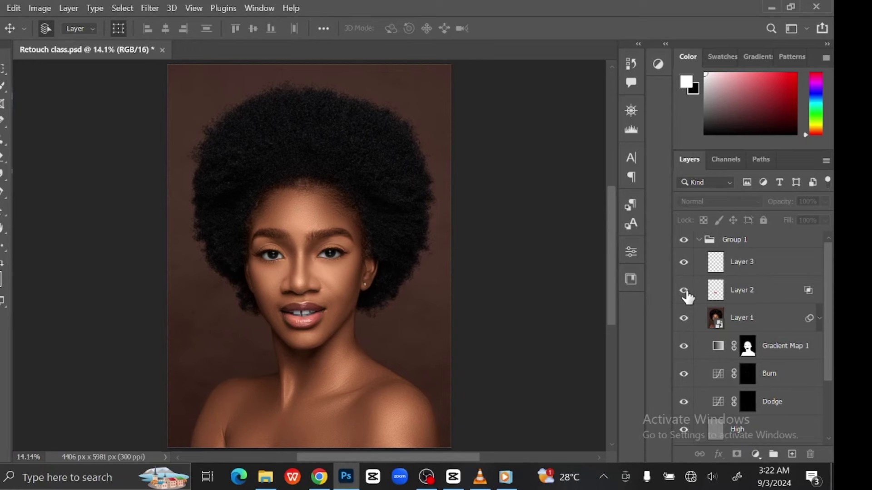
pyautogui.click(698, 240)
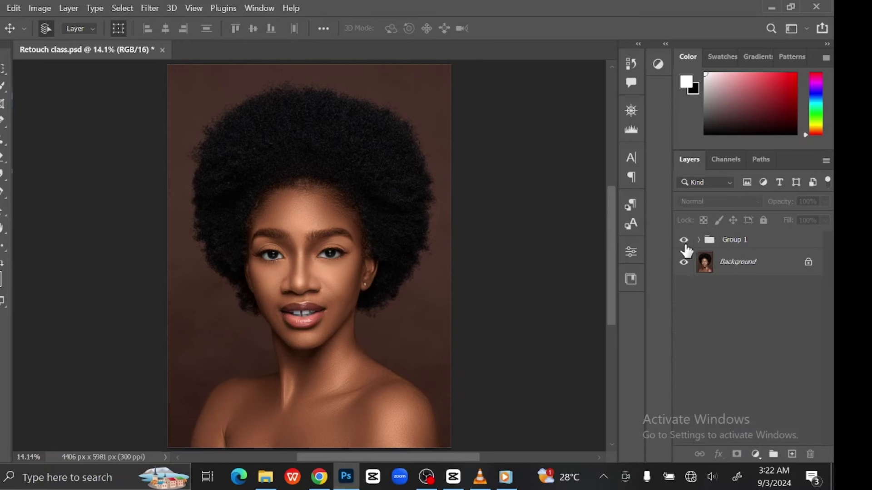
pyautogui.click(683, 241)
pyautogui.click(684, 240)
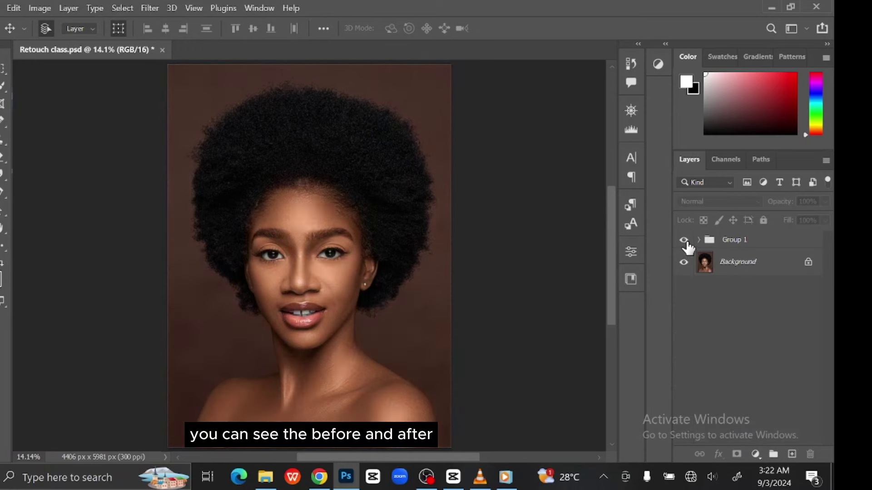